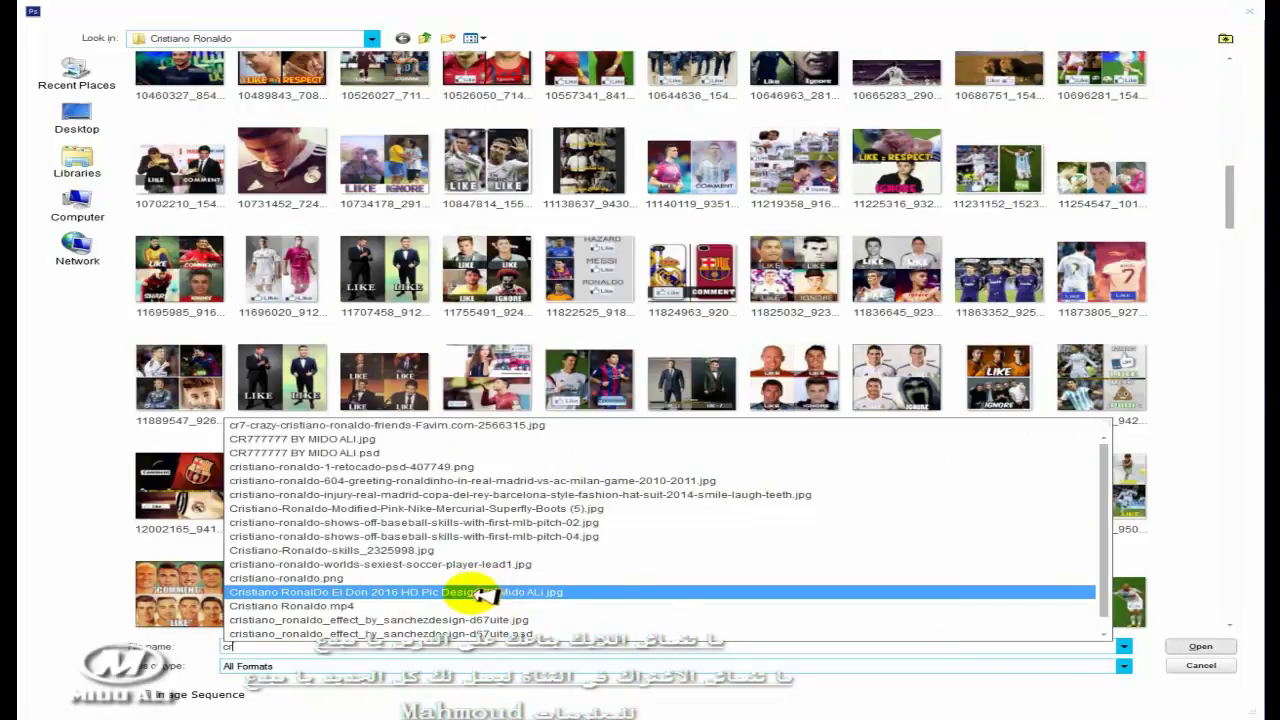
- Open the Cristiano RonalDo El Don 2016 HD picture, copy it into the Ronaldo document, close the source, and reposition the copied layer
left_click(497, 592)
left_click(1198, 647)
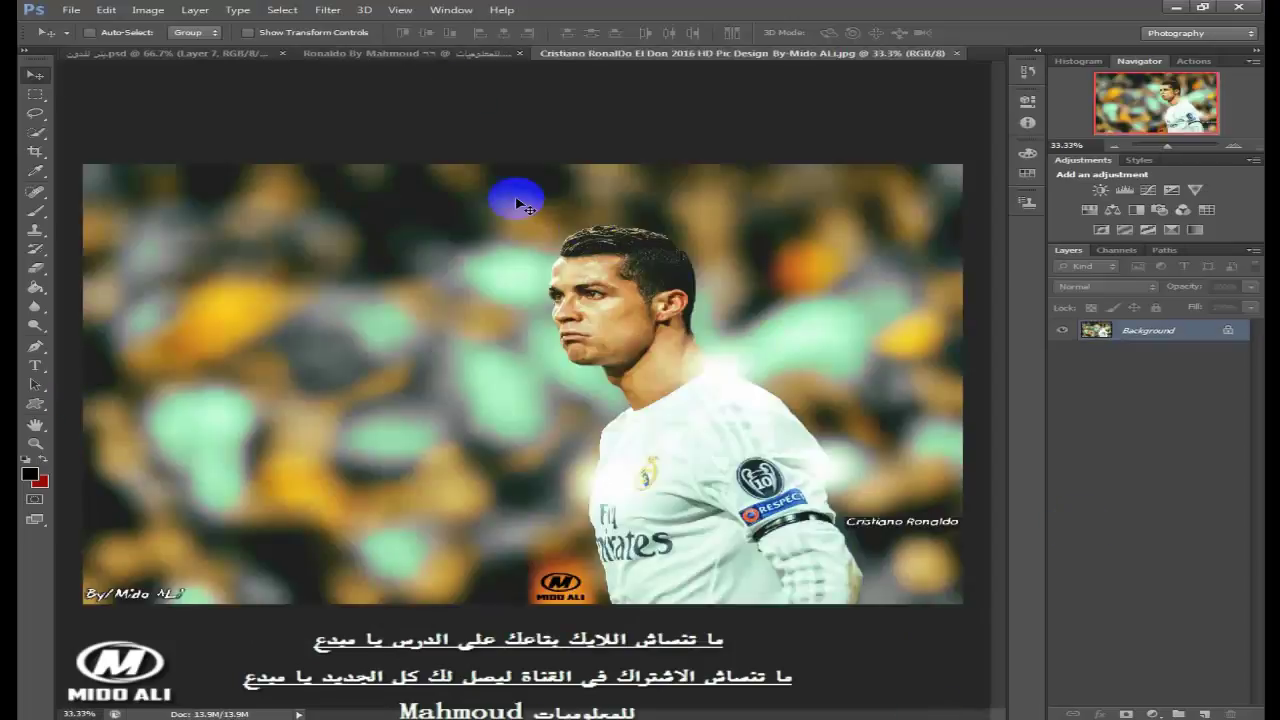
left_click_drag(518, 202, 529, 263)
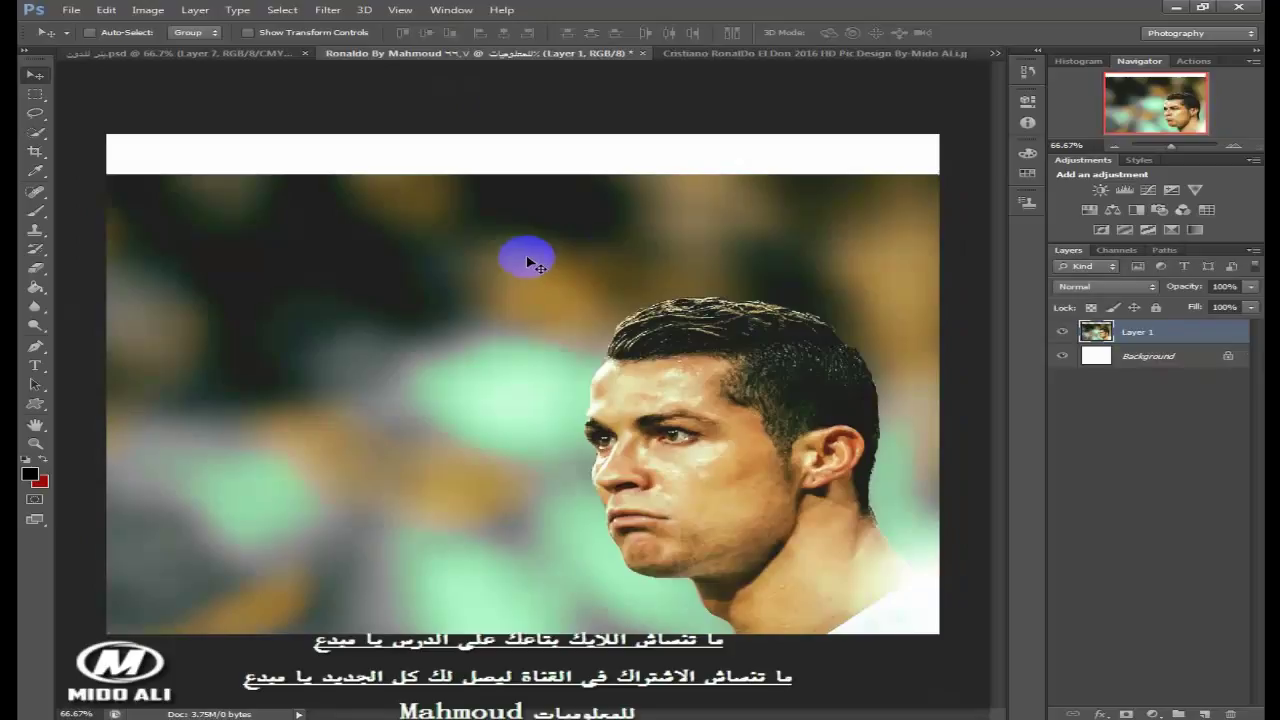
left_click(929, 49)
left_click(976, 53)
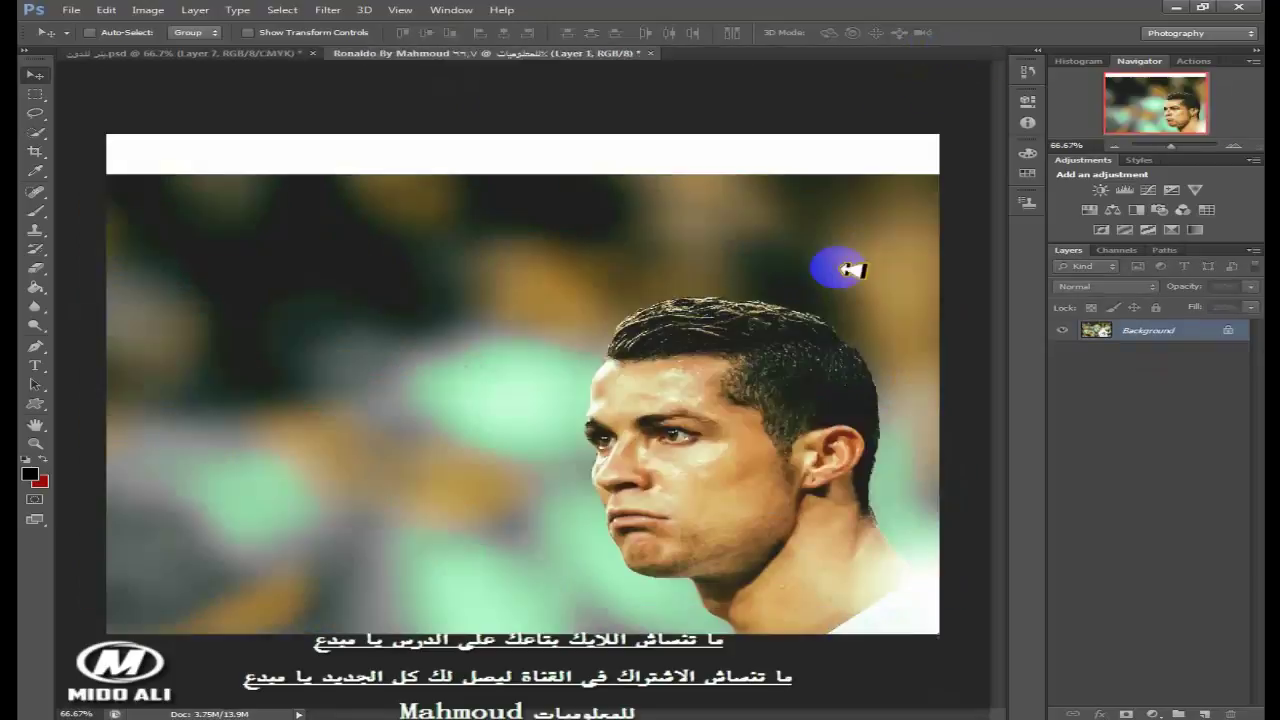
left_click_drag(629, 351, 777, 271)
key("ctrl+t")
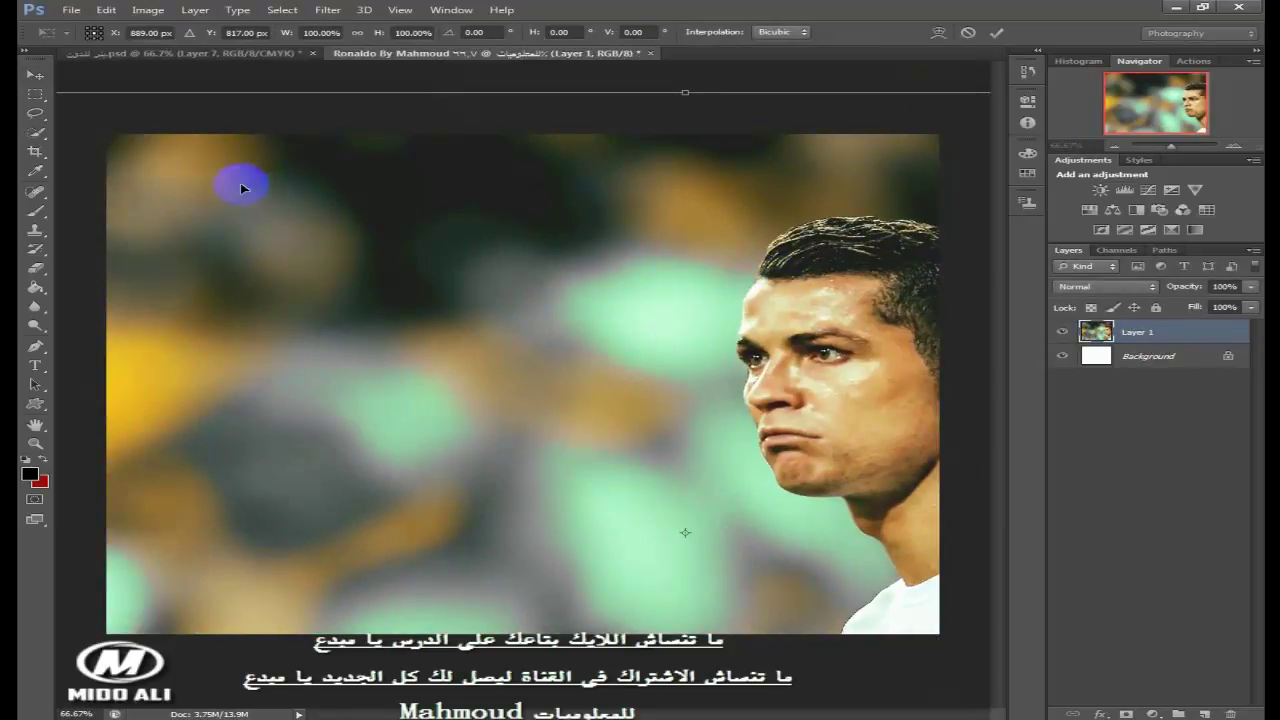
left_click_drag(199, 168, 563, 171)
left_click_drag(170, 96, 483, 317)
left_click_drag(783, 463, 345, 280)
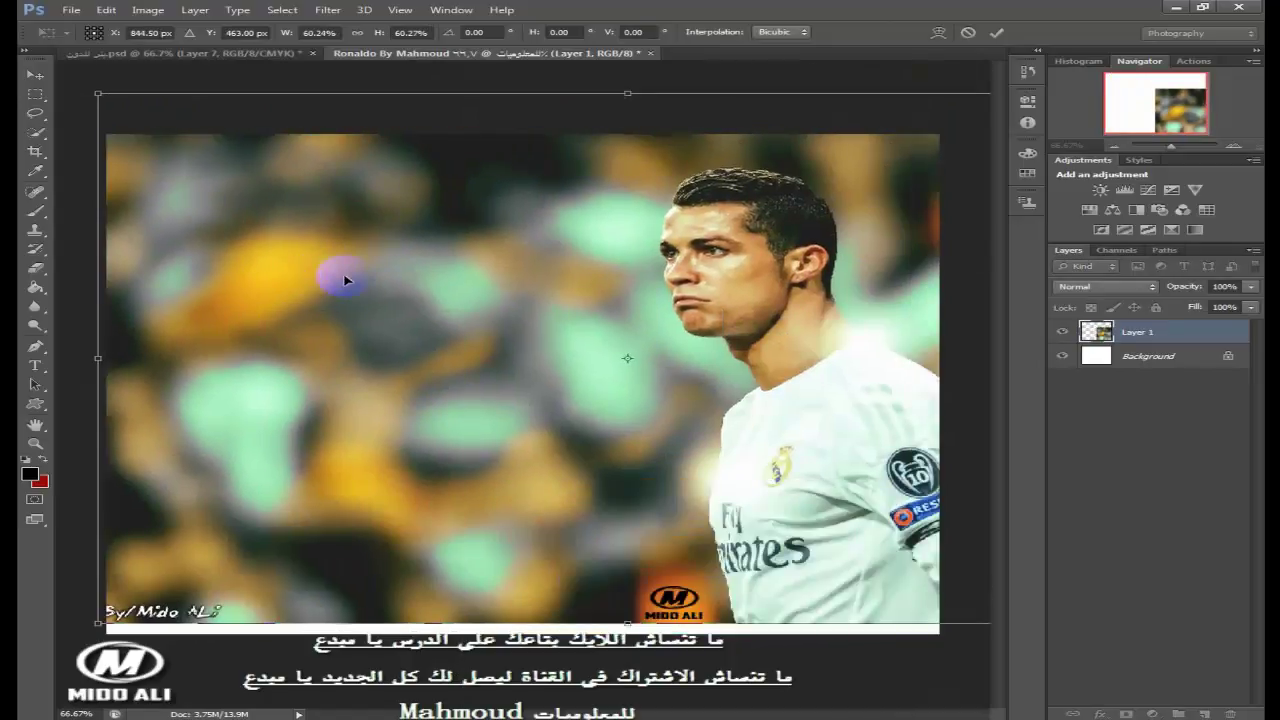
key("Escape")
- Scale the Layer 1 photo down so it fills the canvas with the player on its right side
key("ctrl+t")
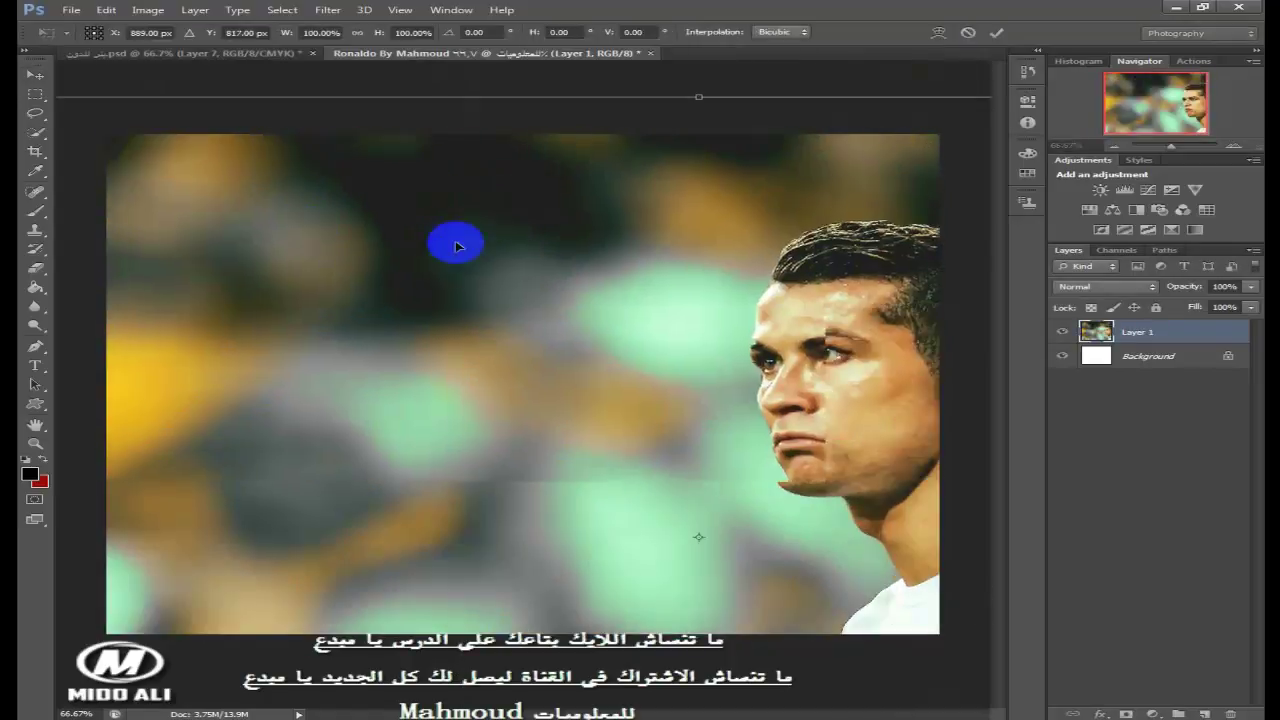
left_click_drag(60, 88, 220, 263)
left_click_drag(64, 88, 110, 208)
key("Return")
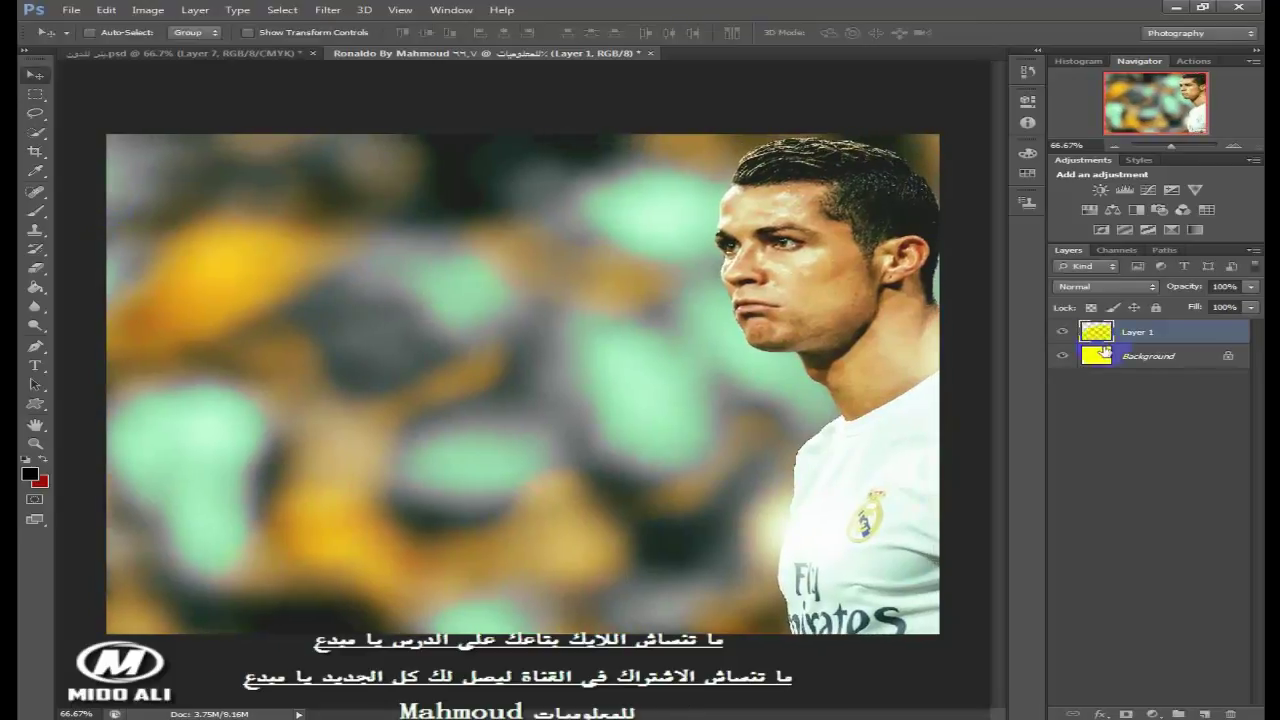
- Duplicate Layer 1 under the default copy name
left_click(1184, 338)
right_click(1208, 334)
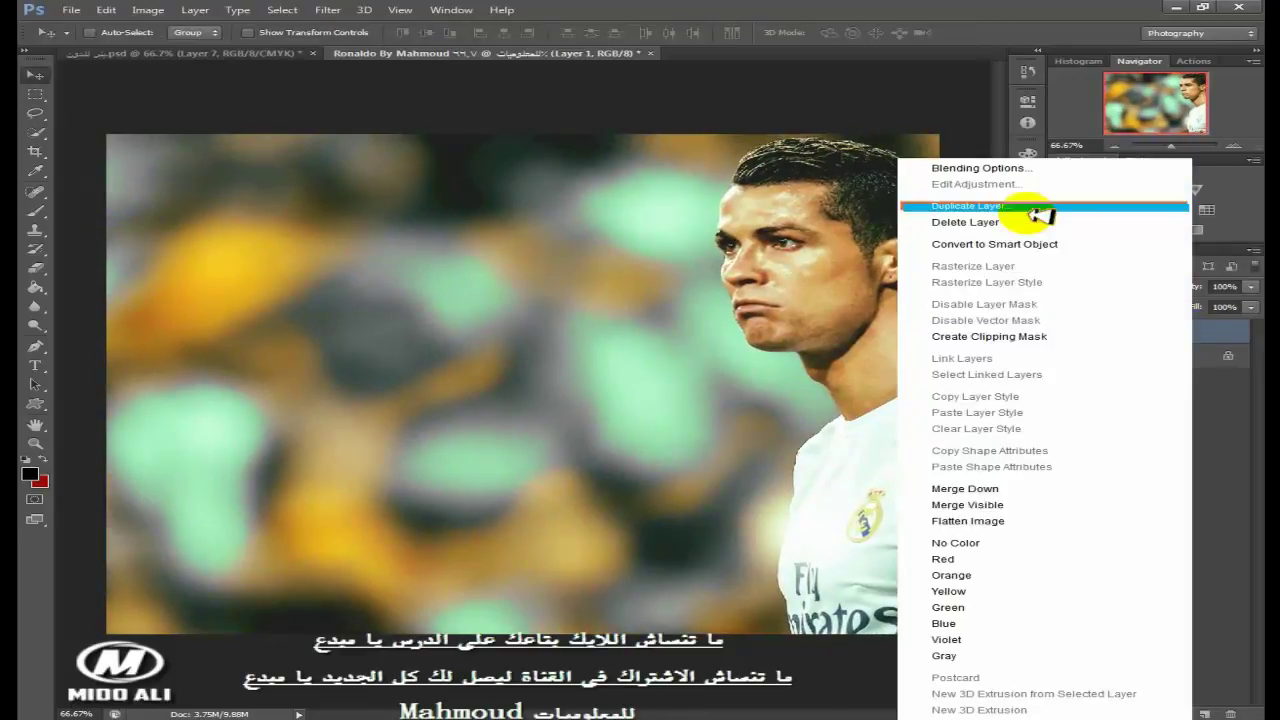
left_click(1043, 209)
left_click(685, 163)
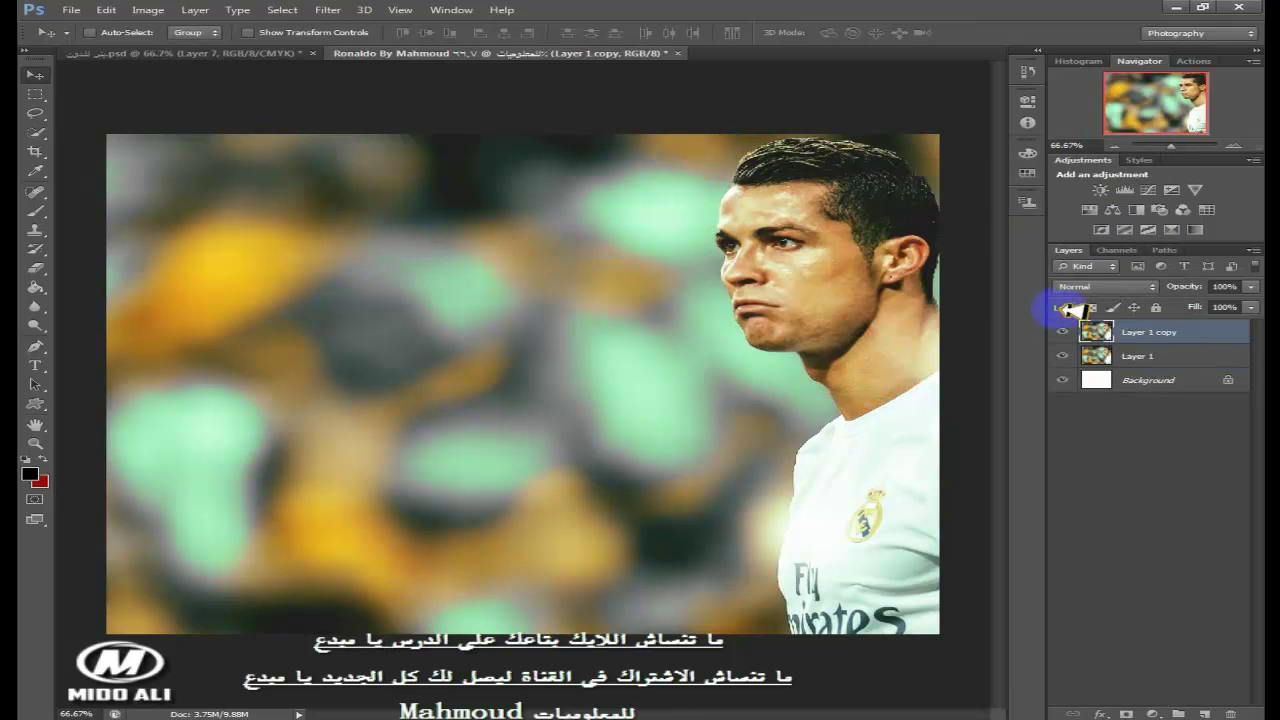
- Open mask3_49.png from the desktop designs folder, copy it into the Ronaldo document directly above Layer 1, and close the mask file
left_click(1150, 357)
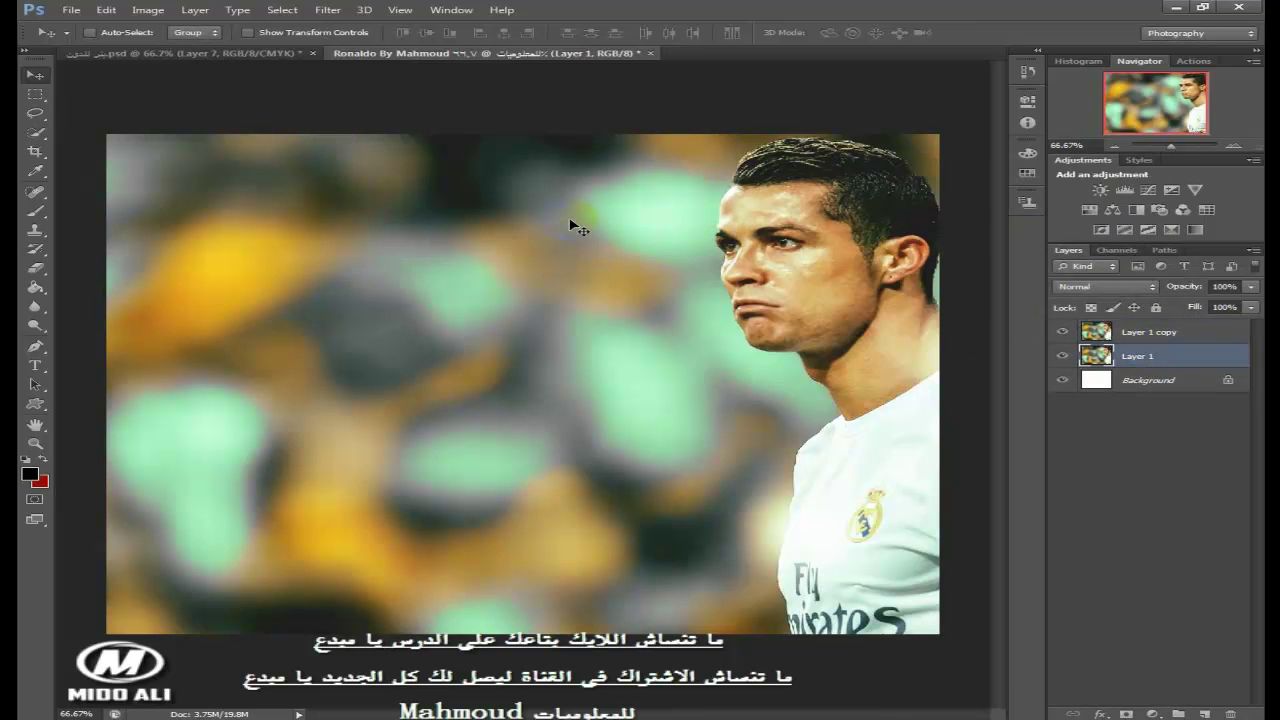
key("ctrl+o")
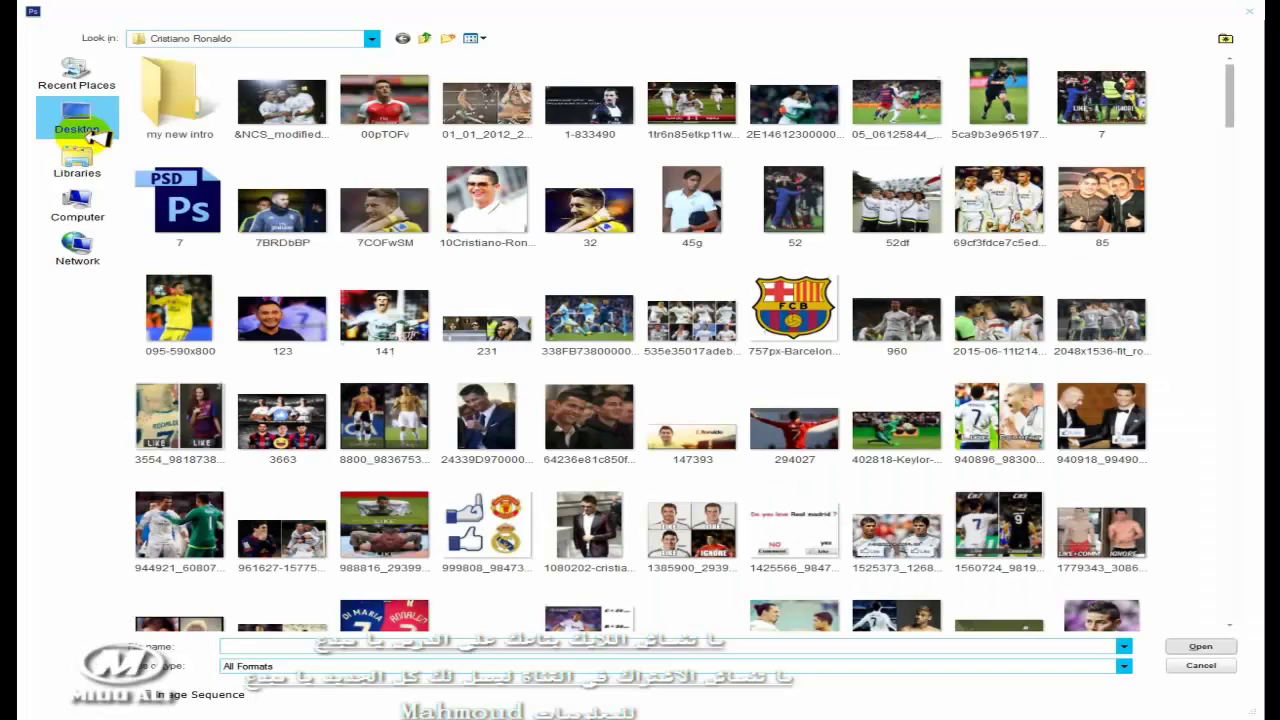
left_click(85, 131)
double_click(400, 305)
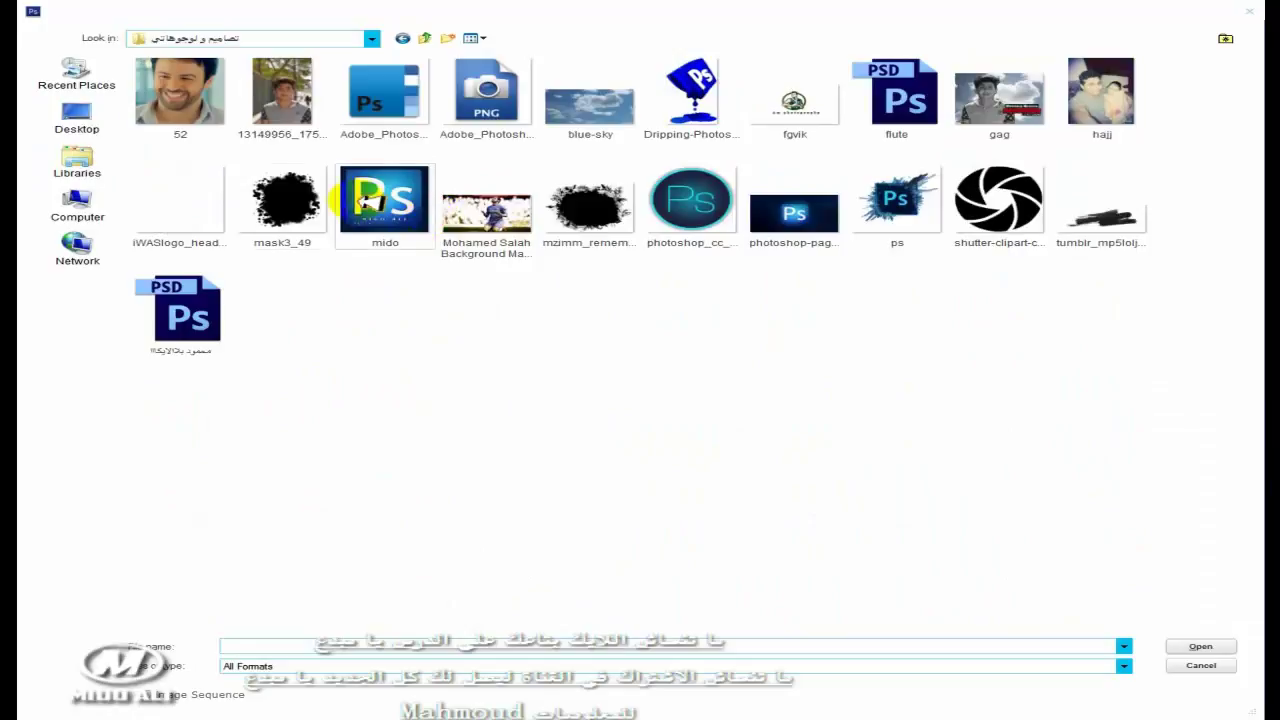
left_click(328, 245)
key("Return")
left_click_drag(514, 300, 640, 318)
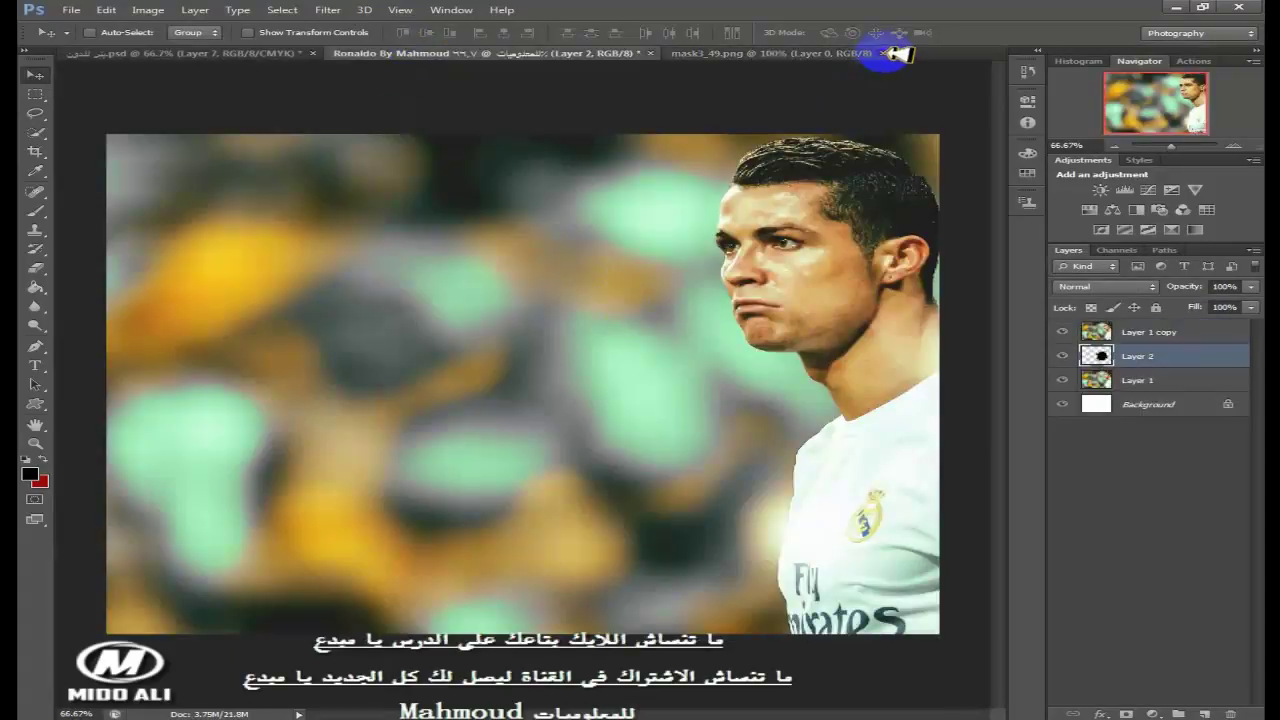
left_click(884, 53)
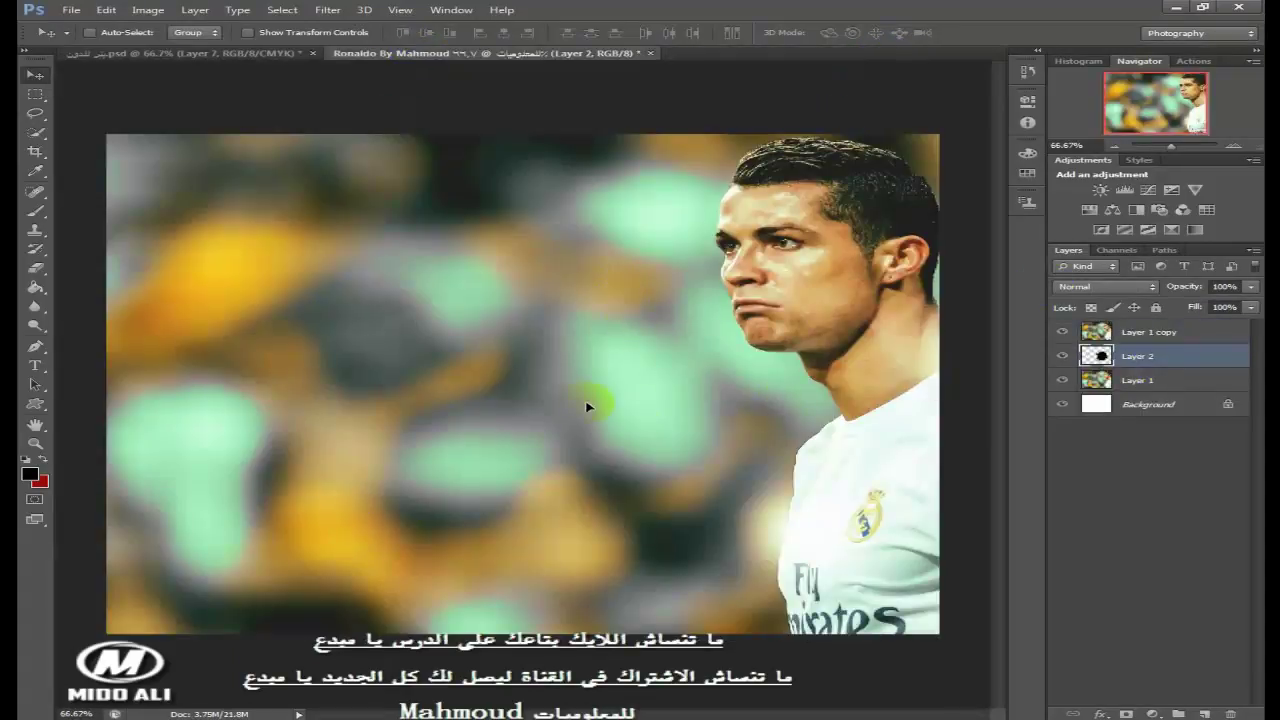
- Place the black ink splatter layer above the duplicate photo and enlarge it to about 133%, beside the player's face
key("ctrl+t")
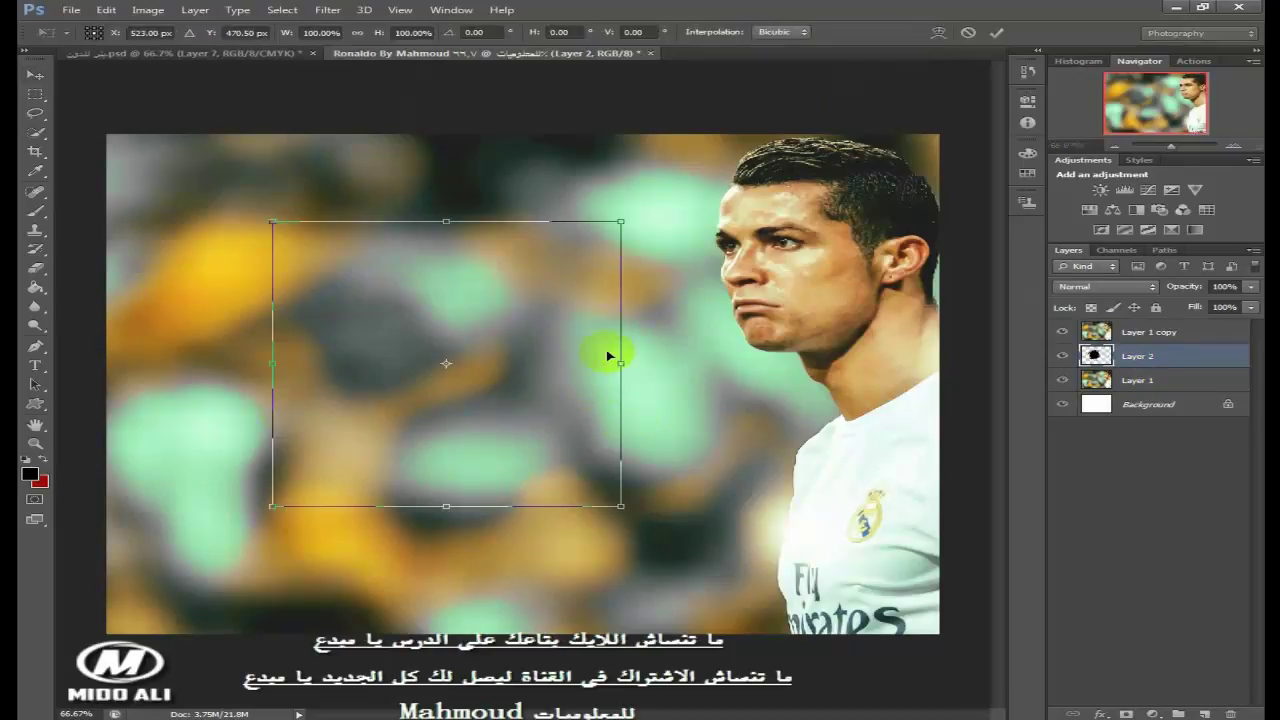
key("Return")
left_click_drag(1165, 322, 1160, 368)
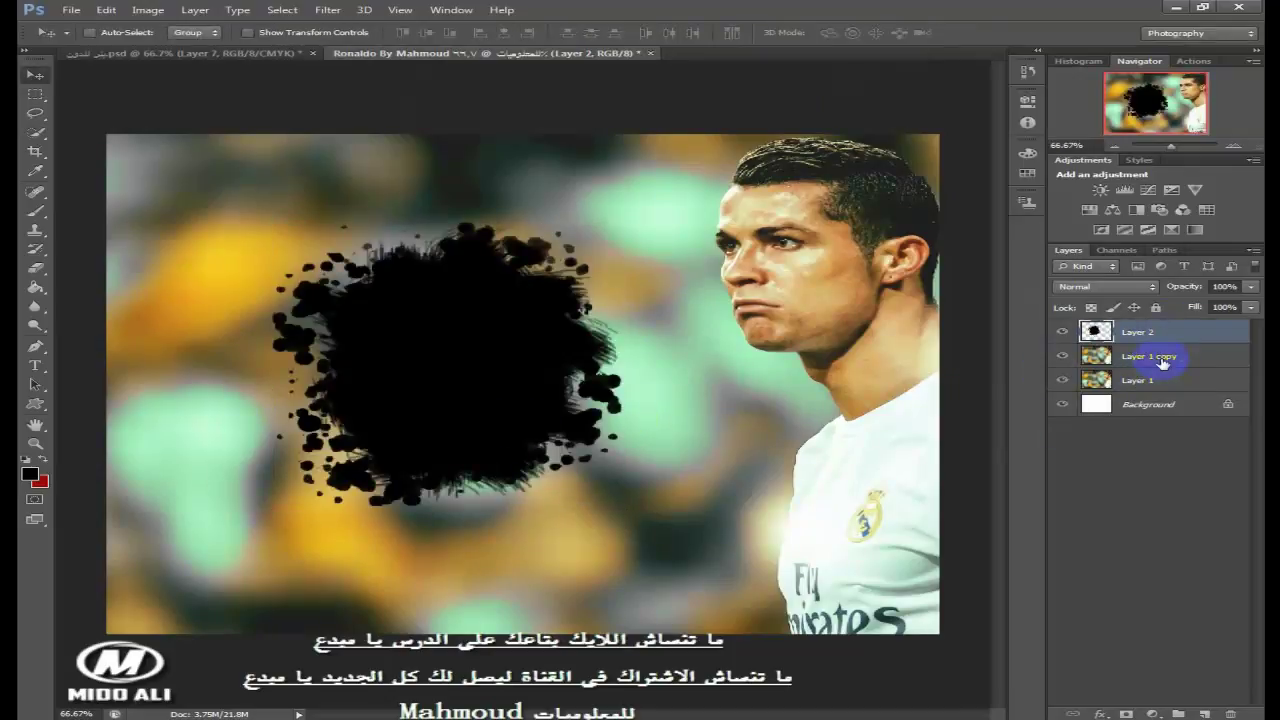
key("ctrl+t")
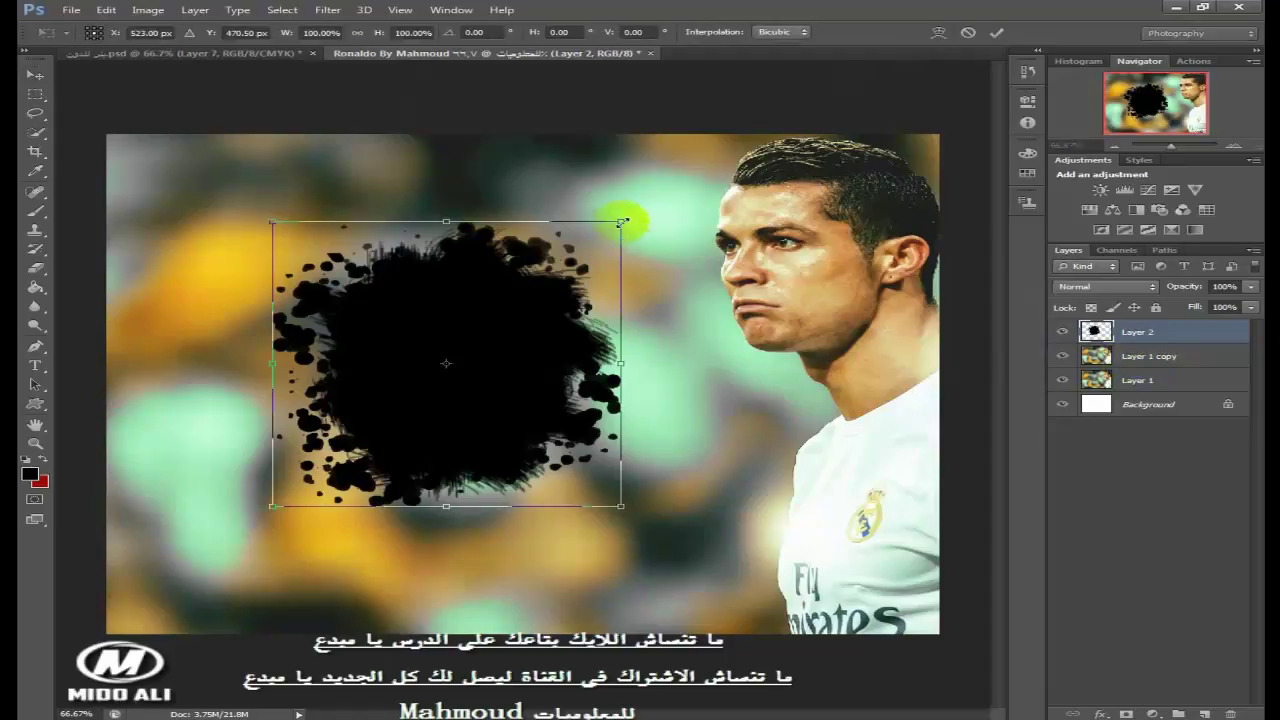
left_click_drag(622, 222, 701, 189)
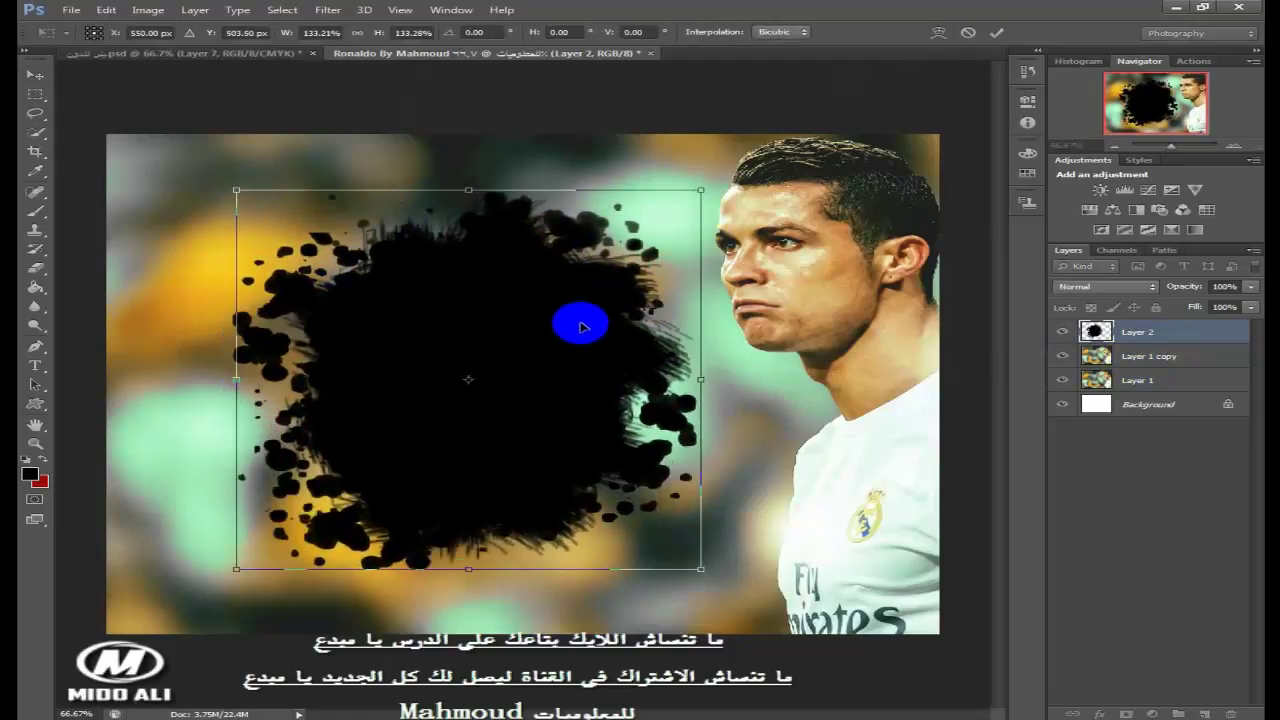
left_click_drag(583, 327, 559, 323)
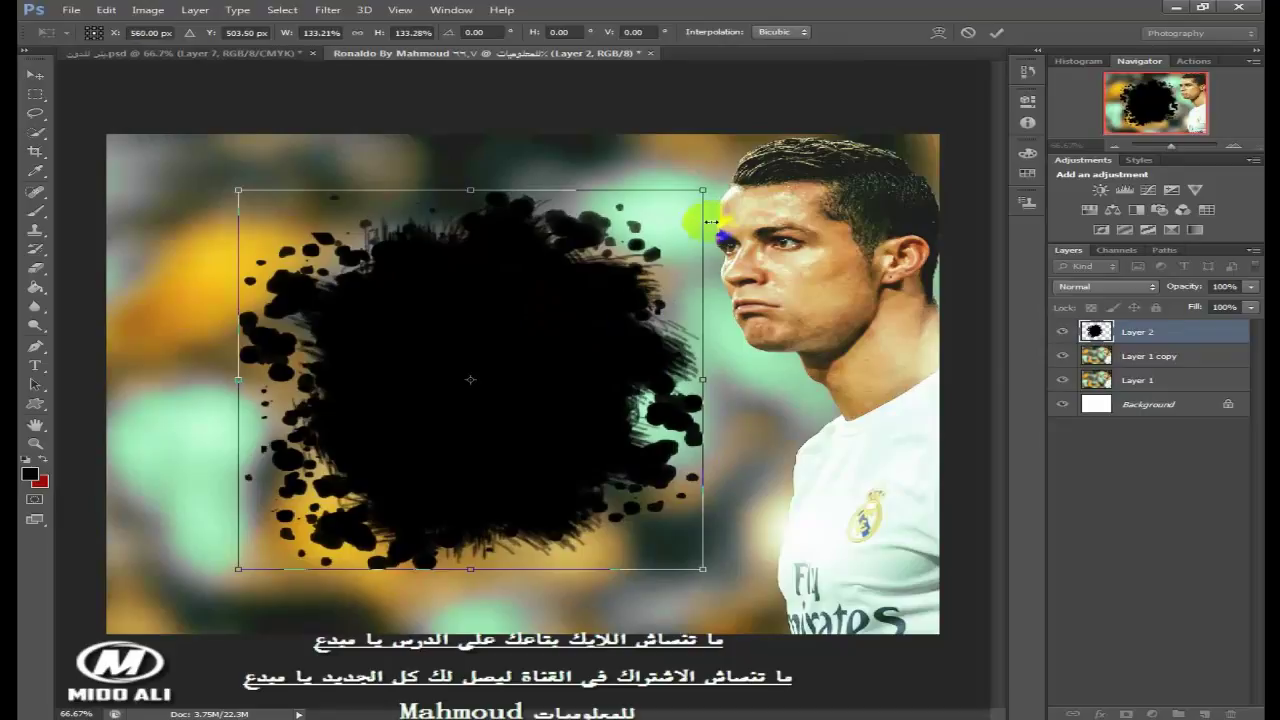
key("Return")
- Move Layer 1 copy above the splatter on Layer 2 and clip it to that layer with a clipping mask
left_click(1150, 357)
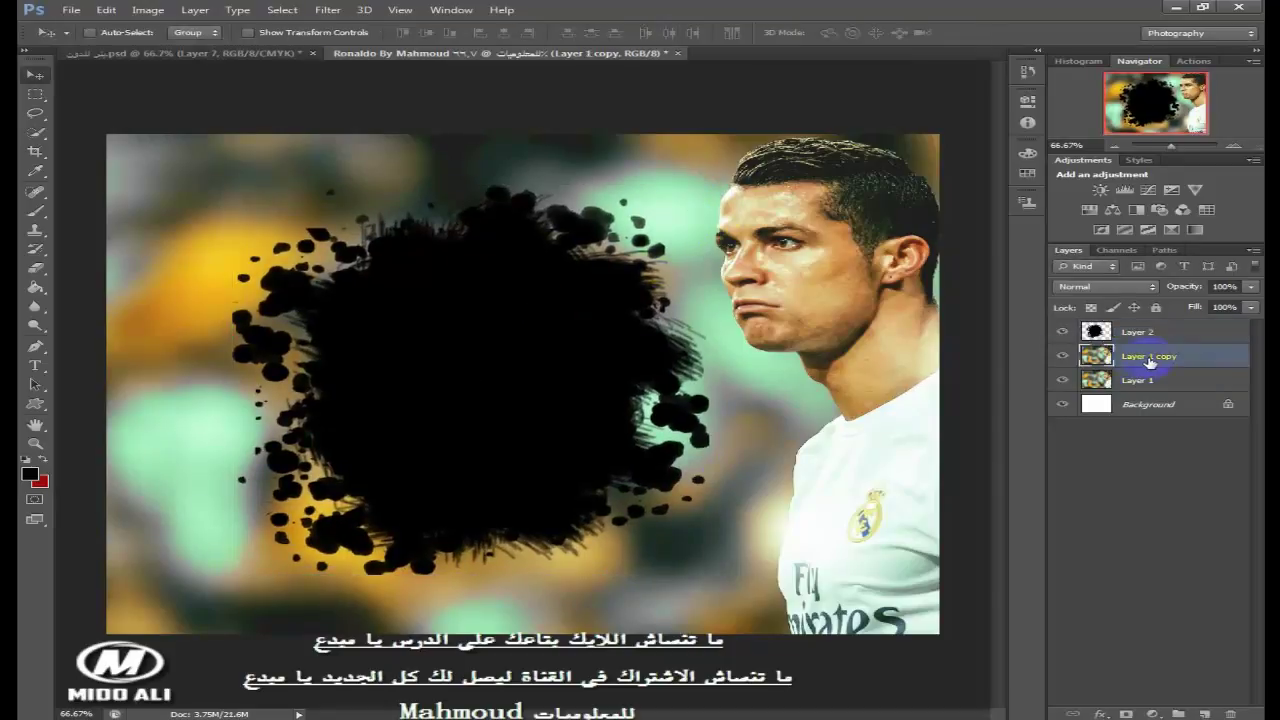
left_click_drag(1197, 318, 1198, 320)
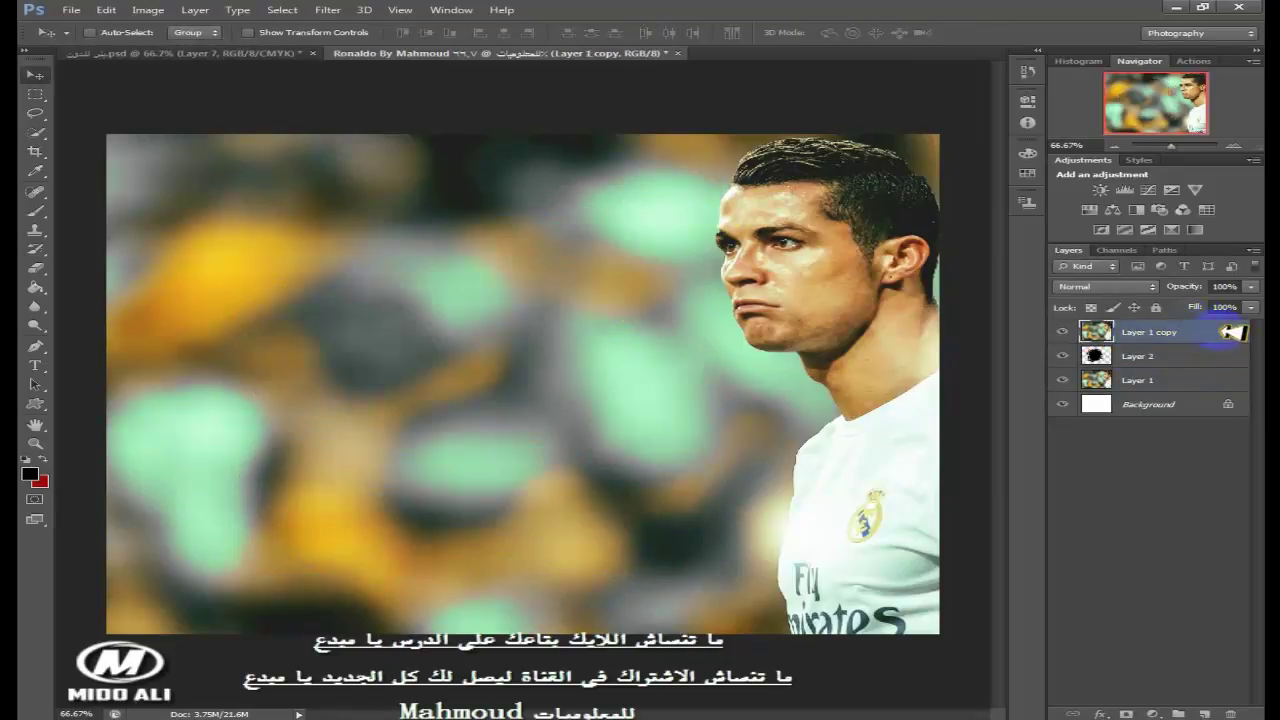
right_click(1232, 333)
left_click(1025, 334)
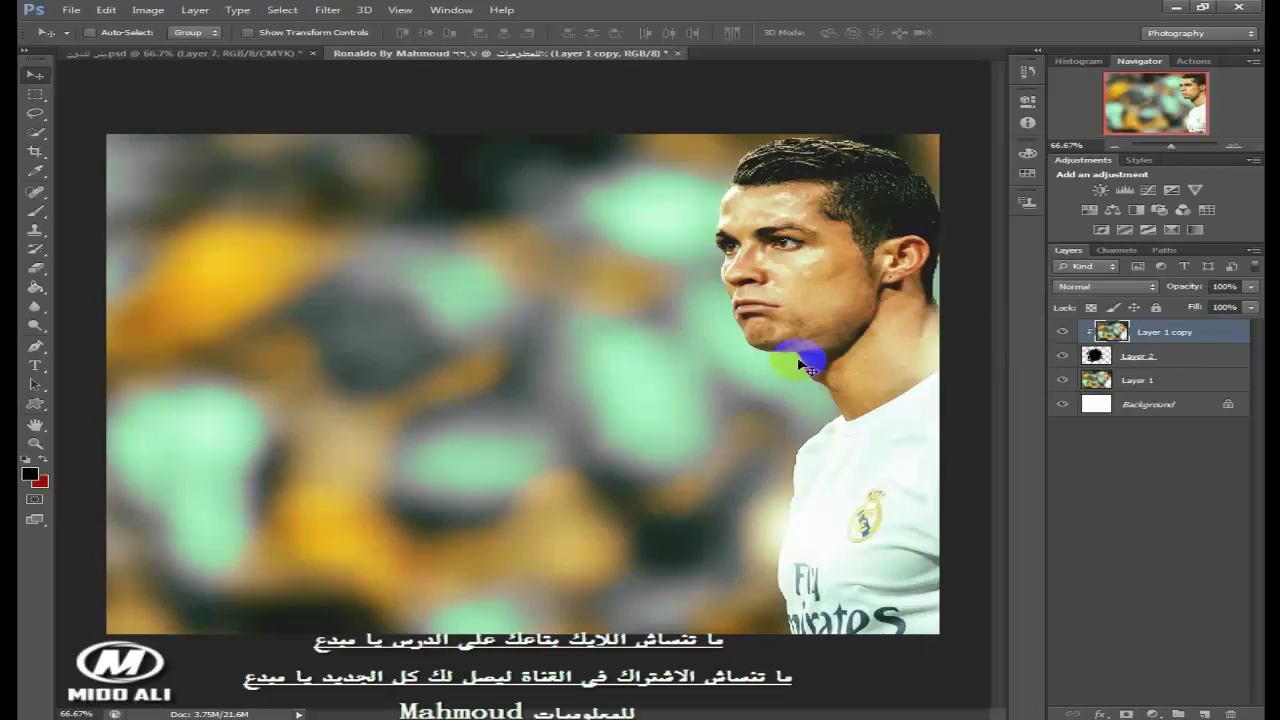
- Scale the clipped Layer 1 copy to about 68% and position it so the smaller player shows inside the splatter
key("ctrl+t")
left_click_drag(724, 383, 243, 336)
left_click_drag(698, 108, 432, 447)
left_click_drag(232, 400, 628, 340)
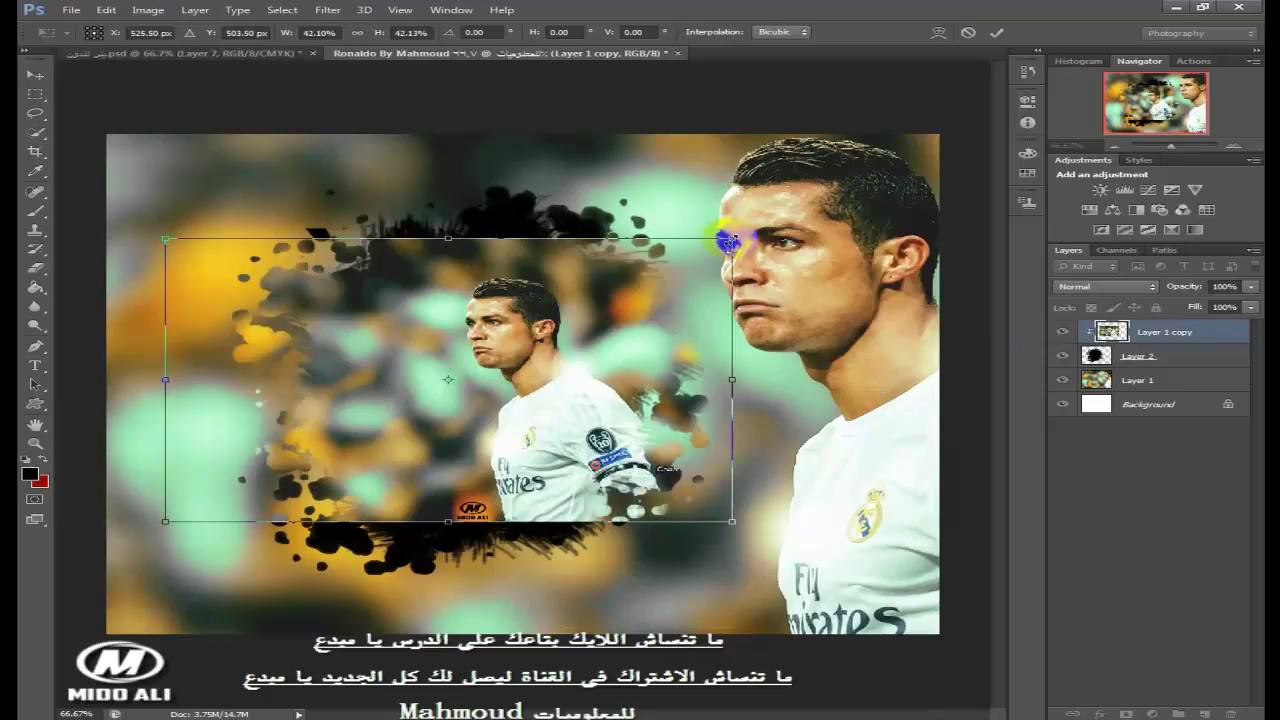
left_click_drag(731, 240, 977, 174)
left_click_drag(723, 349, 677, 326)
mouse_move(880, 128)
left_mouse_down()
mouse_move(889, 106)
mouse_move(911, 106)
mouse_move(872, 147)
left_mouse_up()
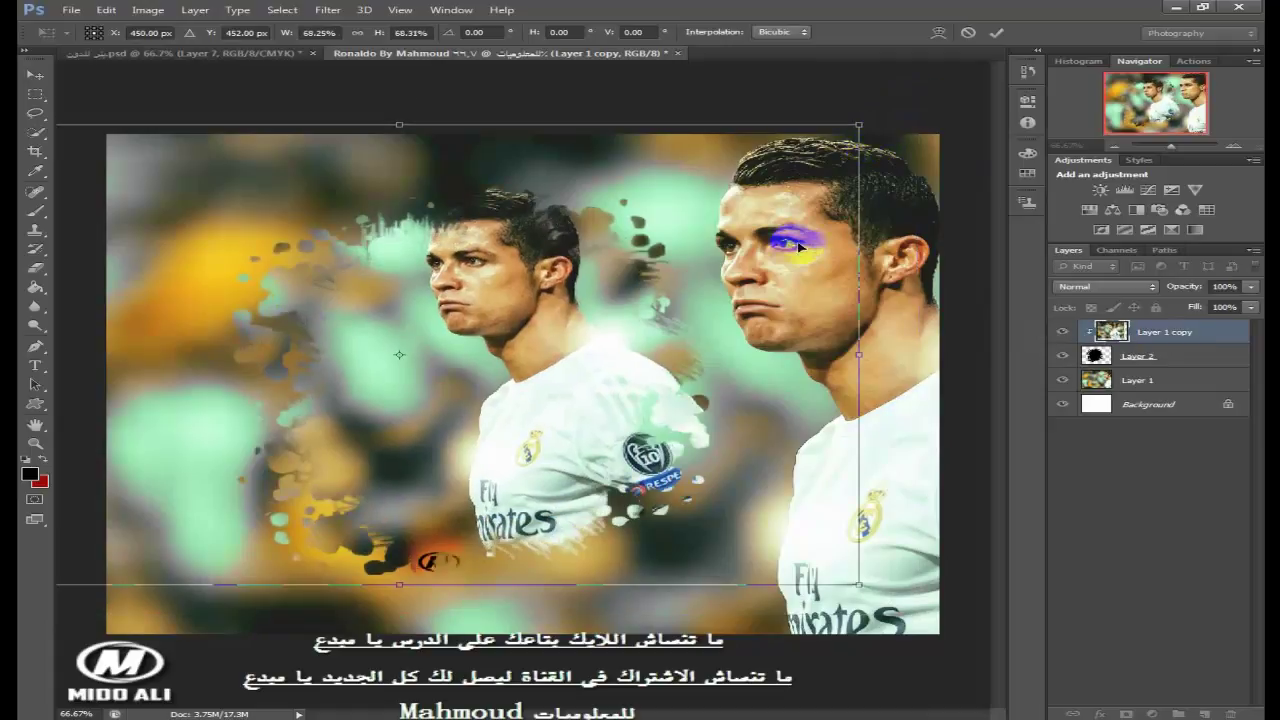
left_click_drag(806, 228, 821, 260)
key("Return")
- Apply a Gaussian Blur with a 2.5 pixel radius to the background photo on Layer 1
left_click(1190, 380)
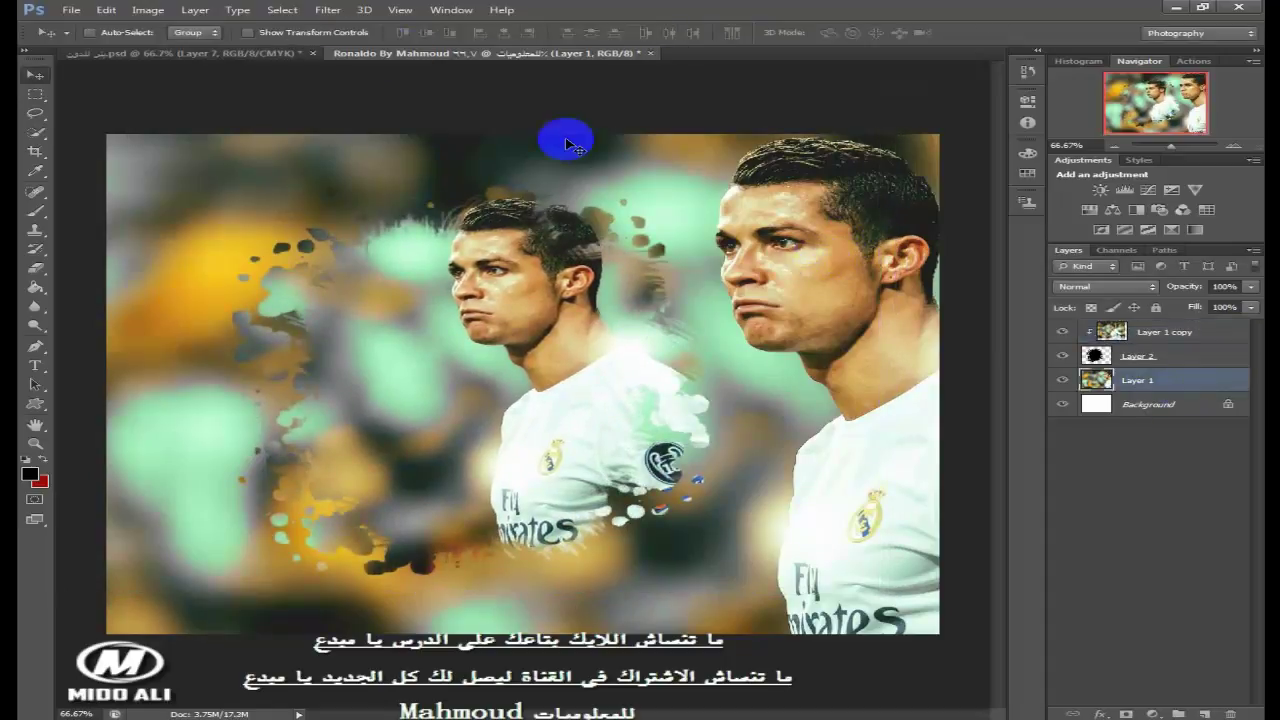
left_click(335, 11)
mouse_move(372, 102)
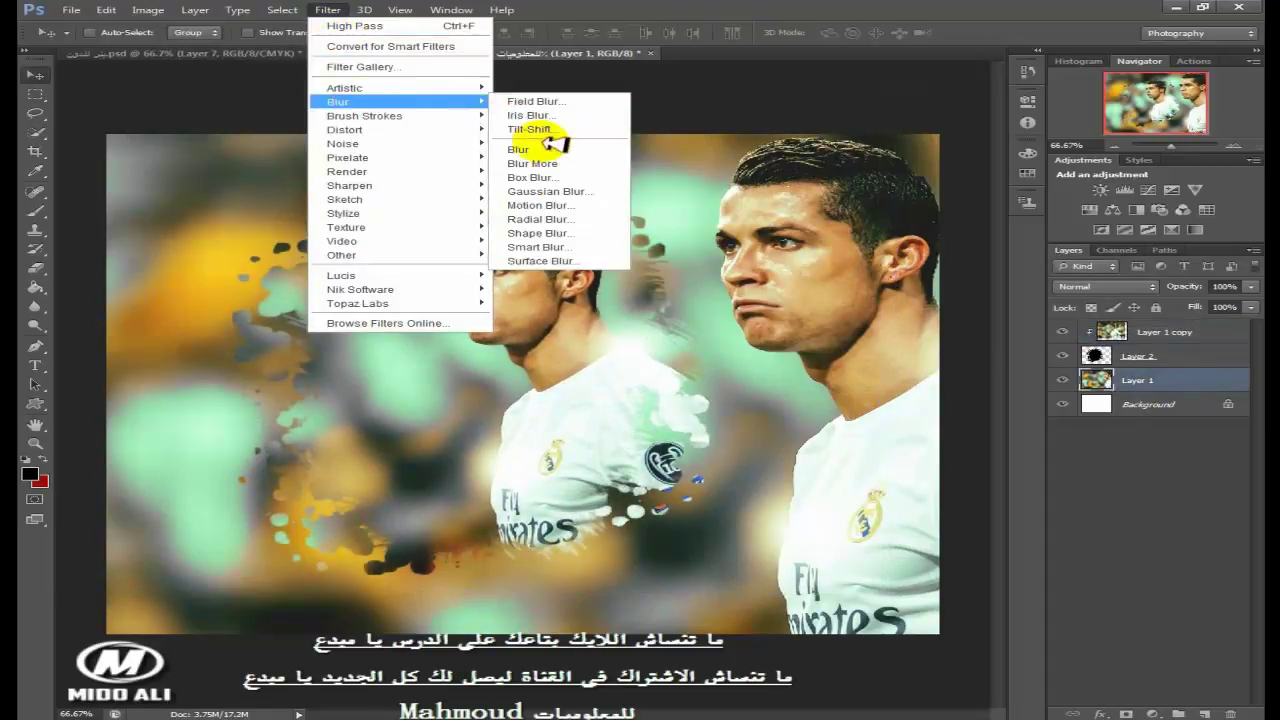
left_click(575, 192)
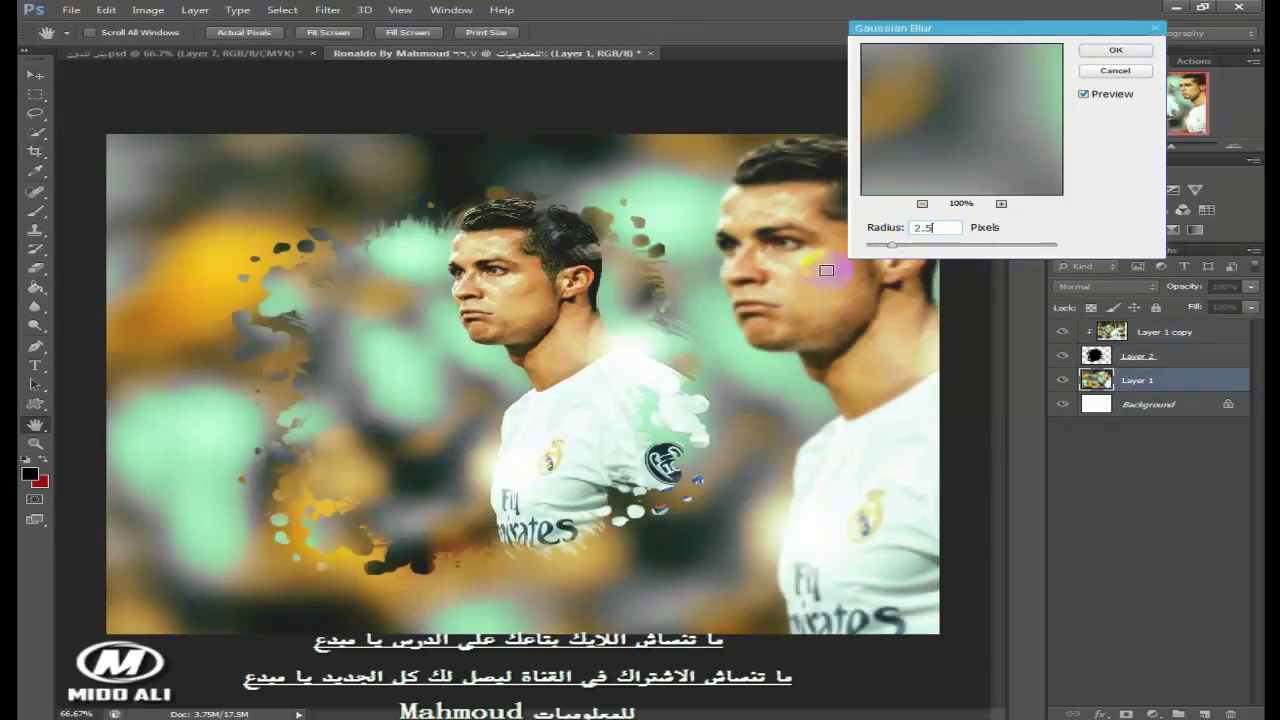
left_click(1128, 51)
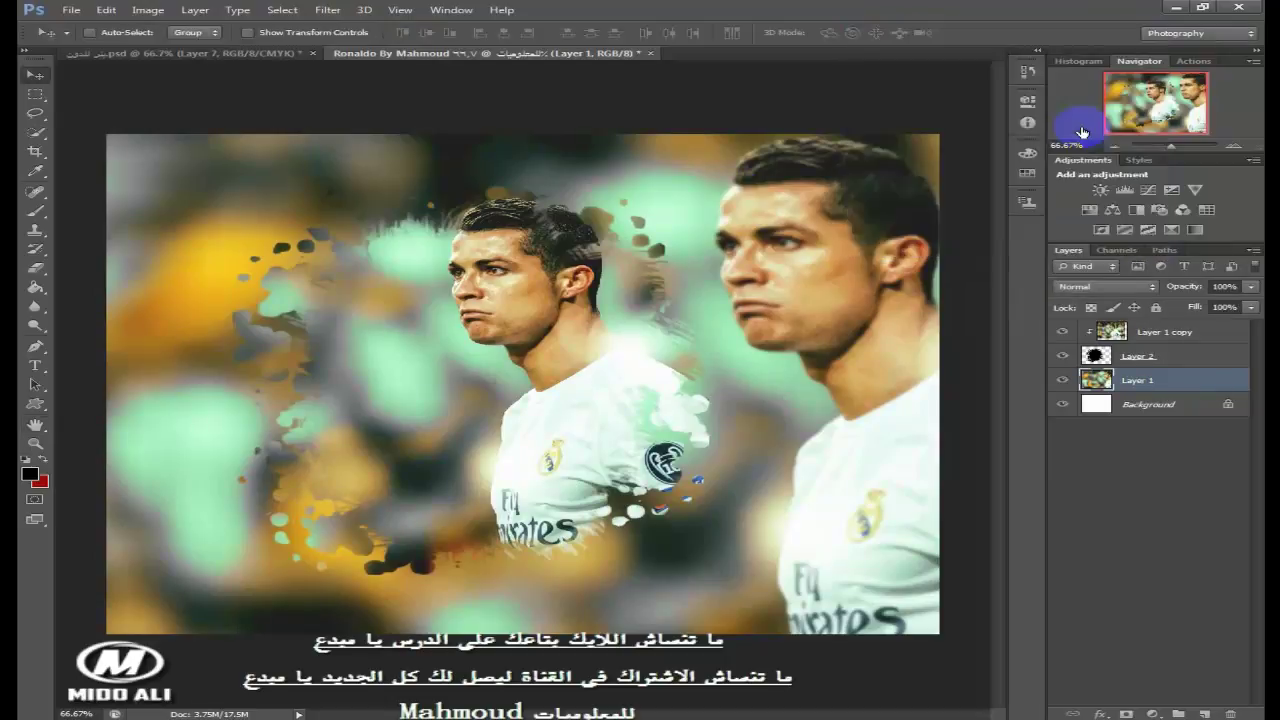
- Brush over the large player's face on Layer 1 with the Blur tool
left_click(1216, 335)
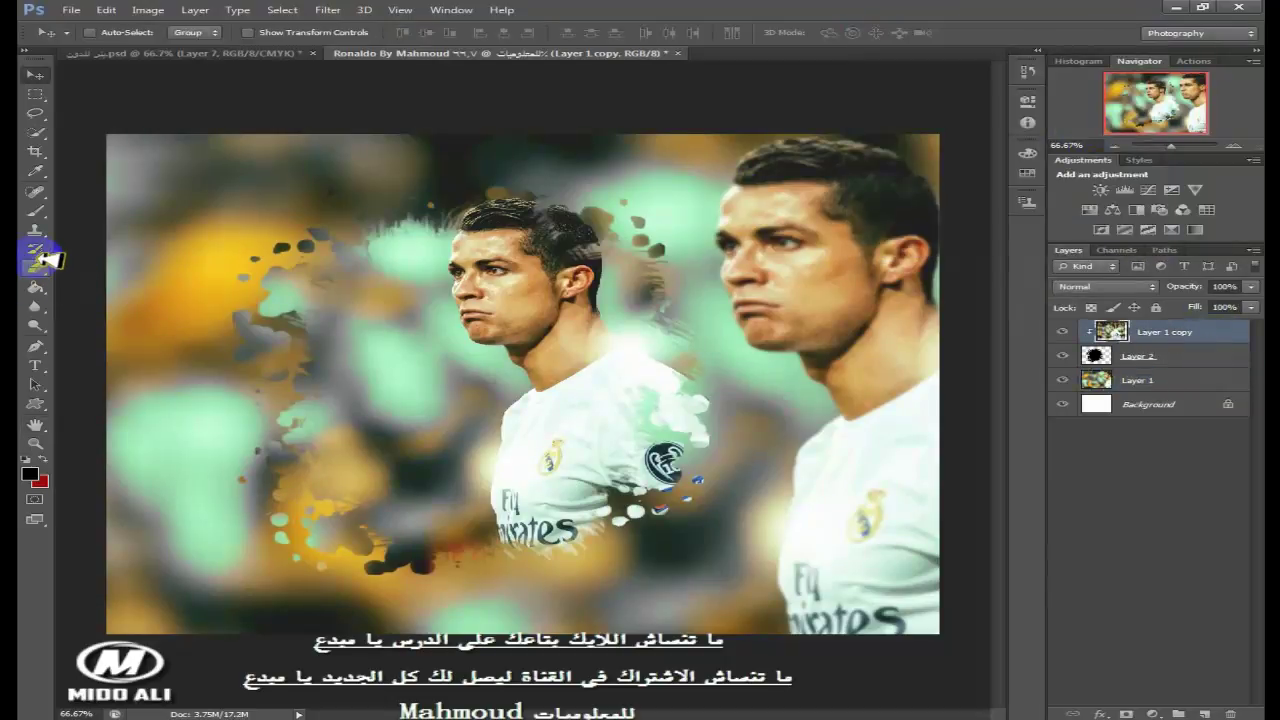
left_click(36, 287)
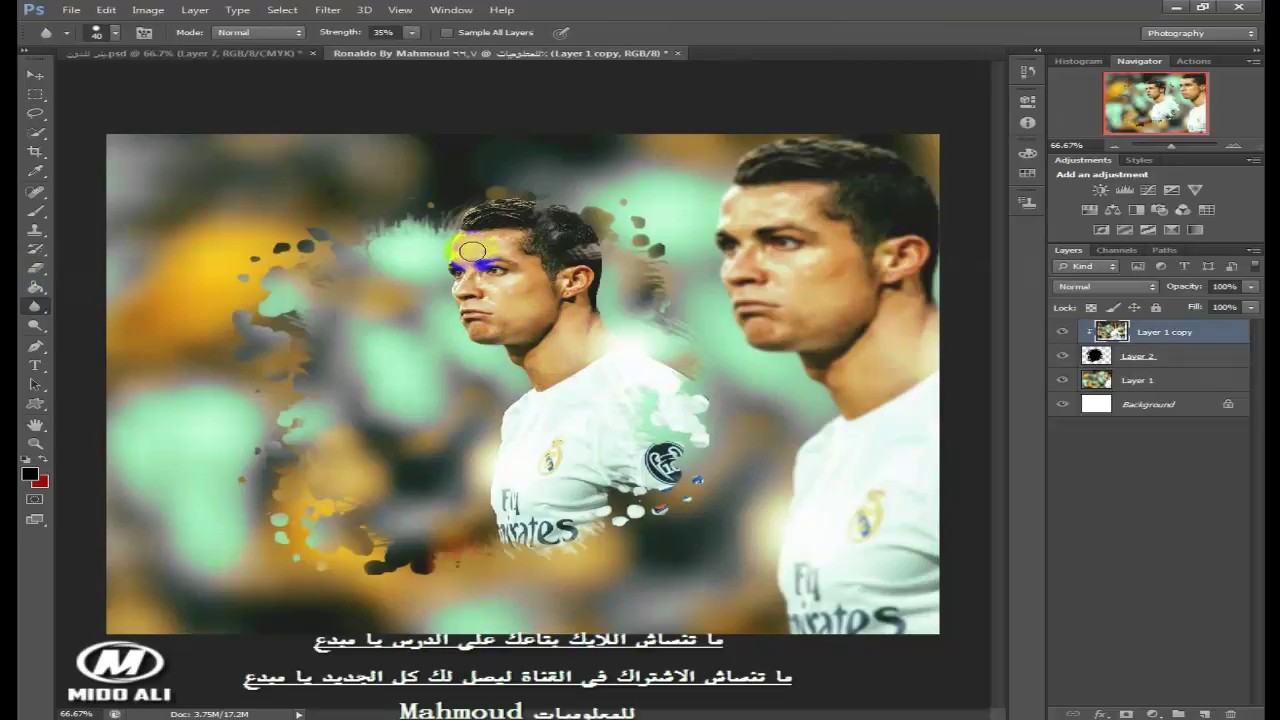
left_click(1137, 388)
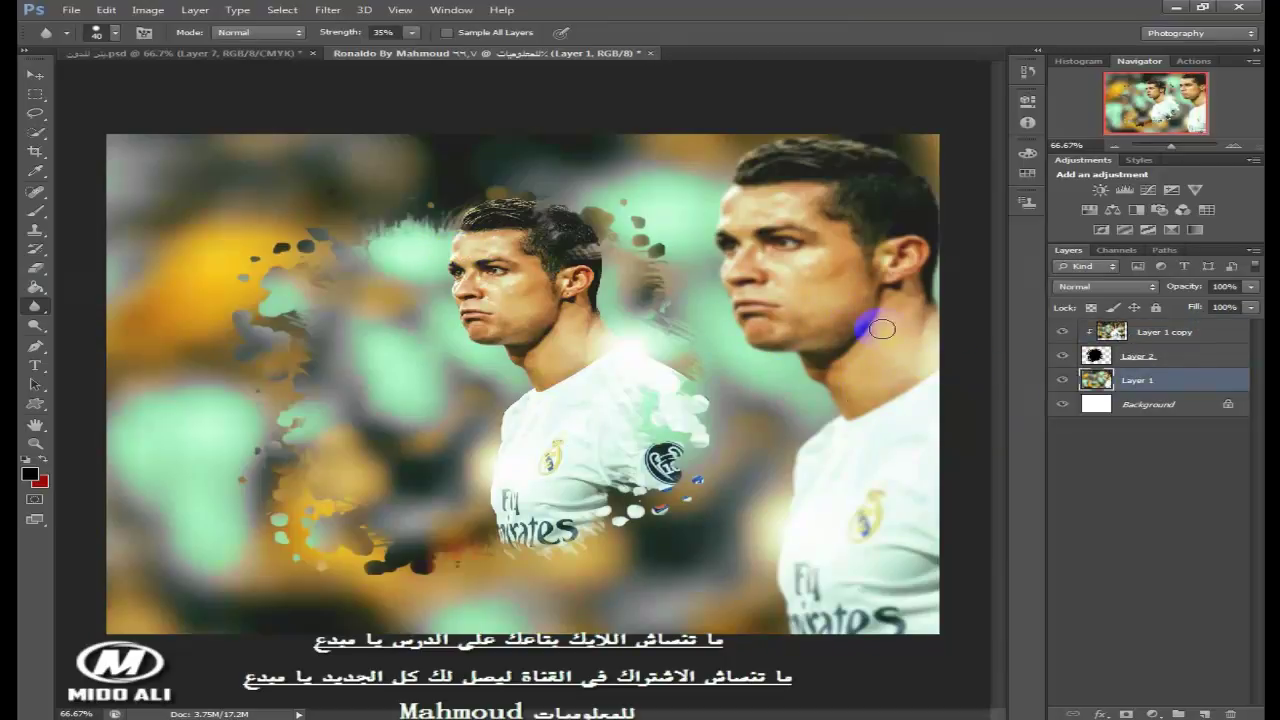
mouse_move(852, 314)
left_mouse_down()
mouse_move(830, 234)
mouse_move(792, 212)
left_mouse_up()
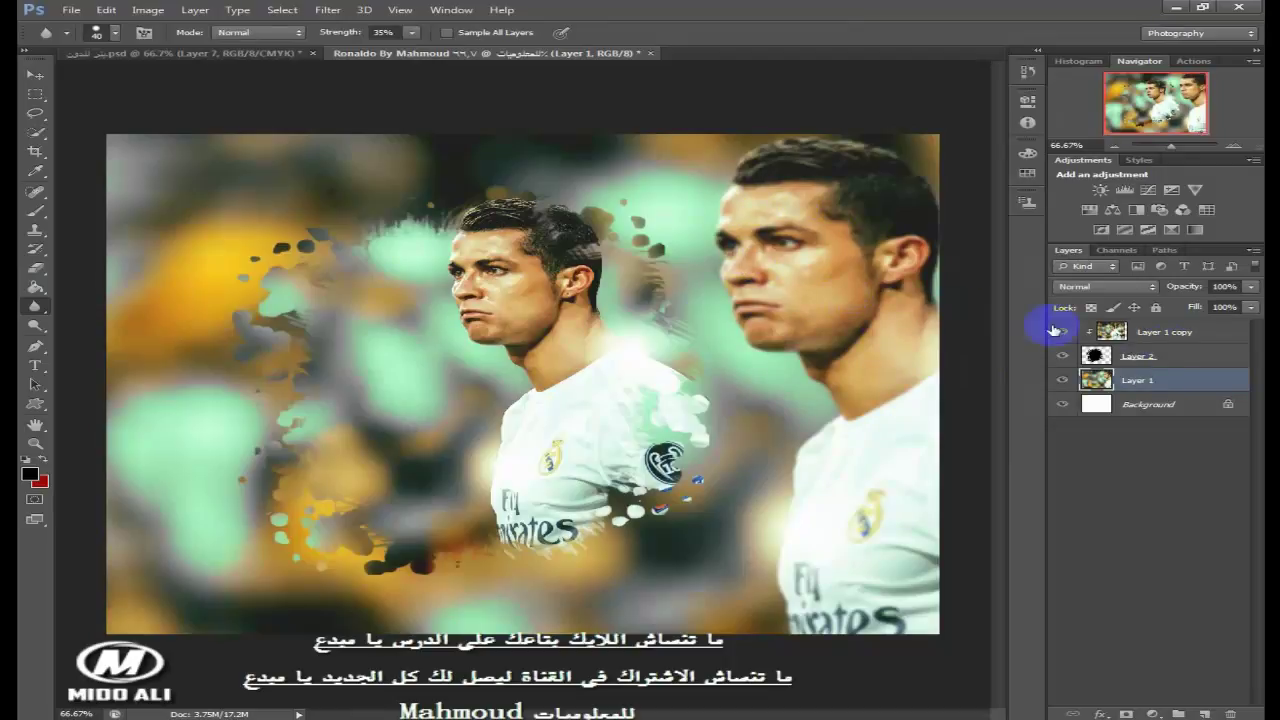
- Add a Brightness/Contrast adjustment above Layer 1 copy with brightness 5 and contrast 15, and compare the image with and without it
left_click(1240, 334)
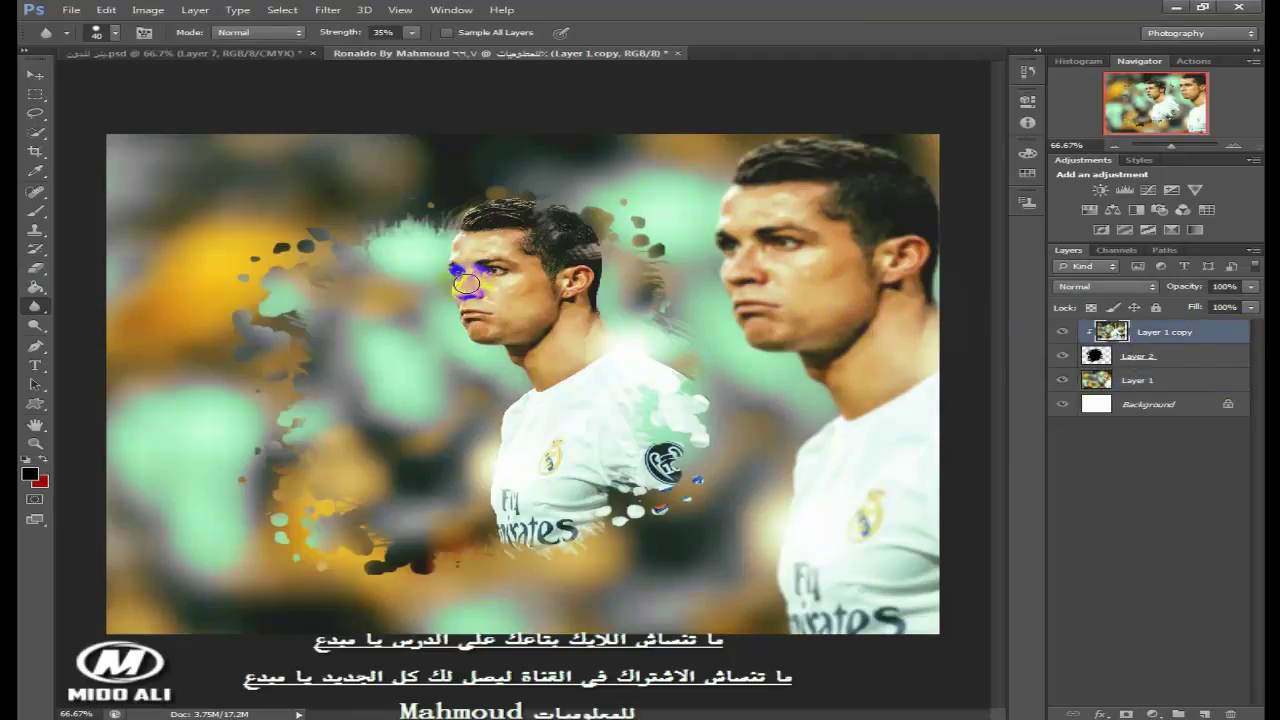
left_click(35, 75)
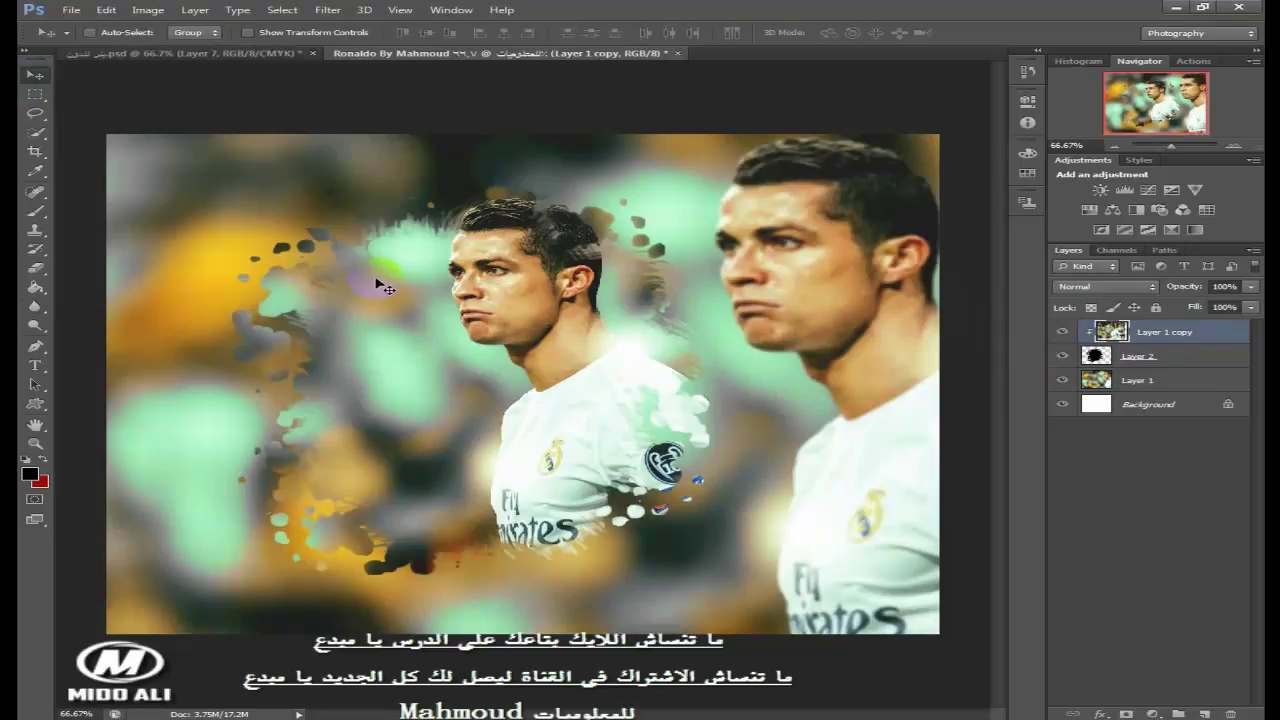
left_click(1104, 190)
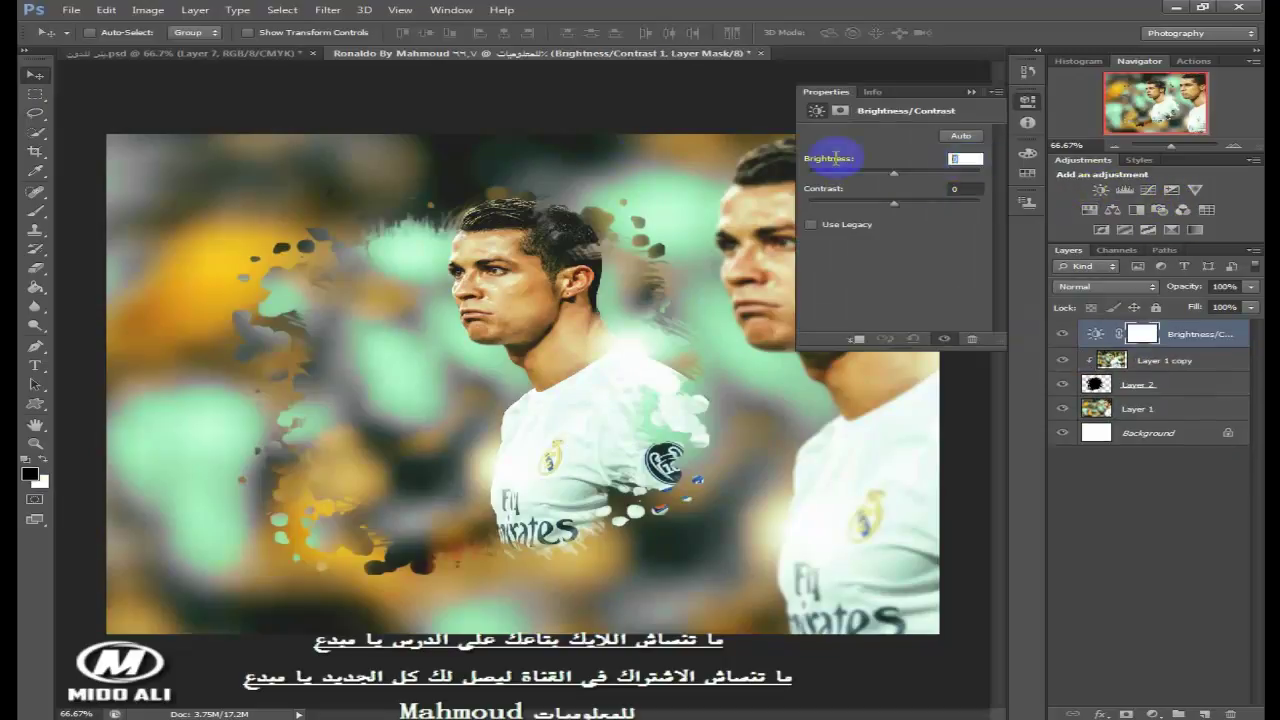
type("5")
left_click(951, 189)
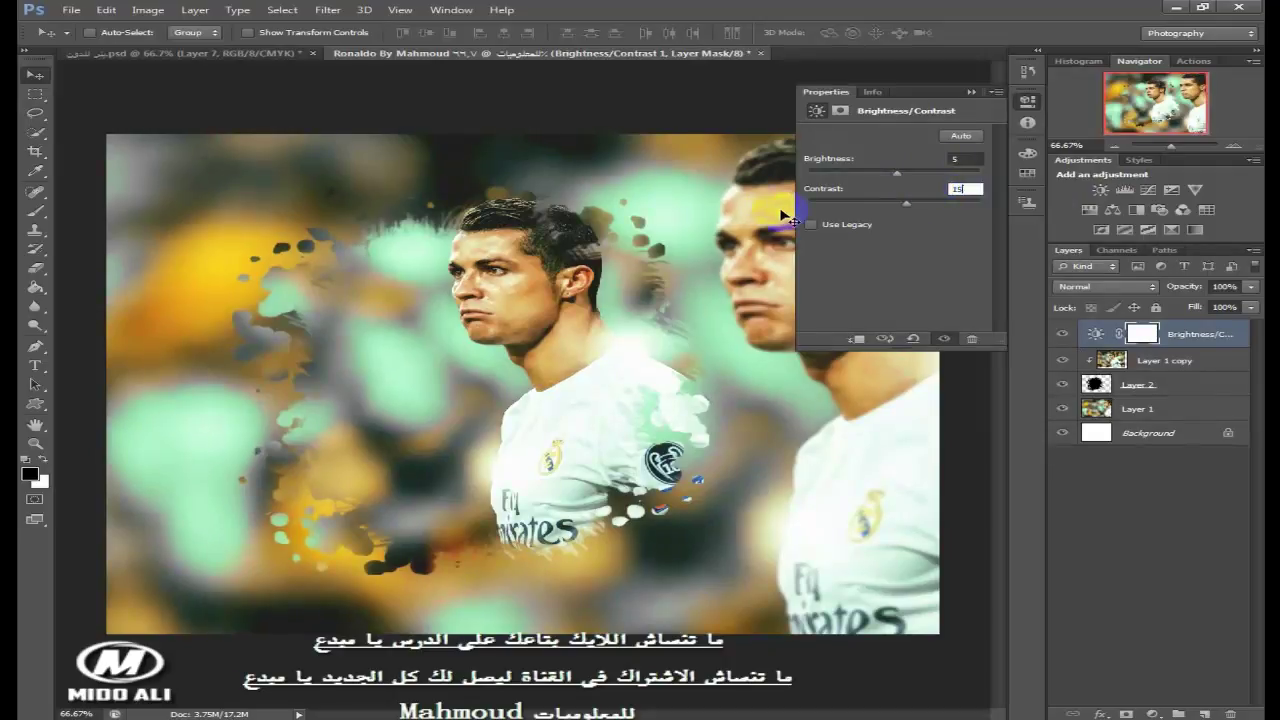
left_click(1028, 200)
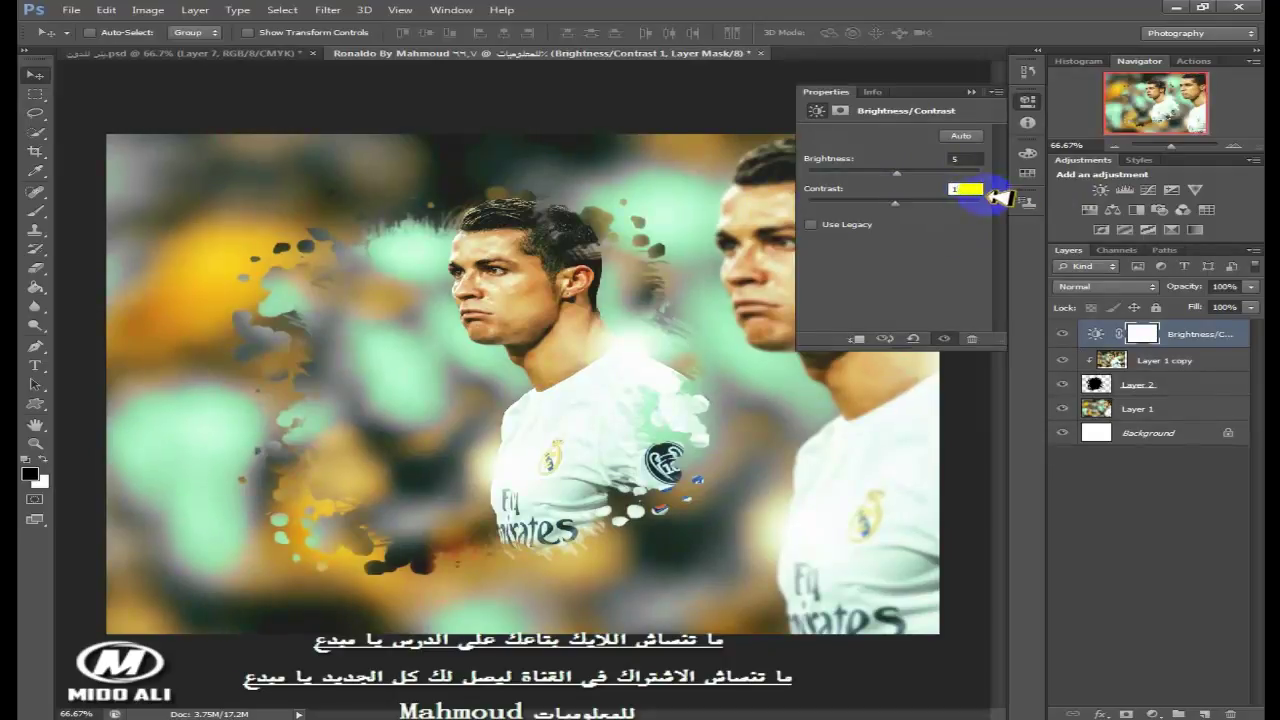
left_click(968, 91)
left_click(1058, 334)
left_click(1058, 334)
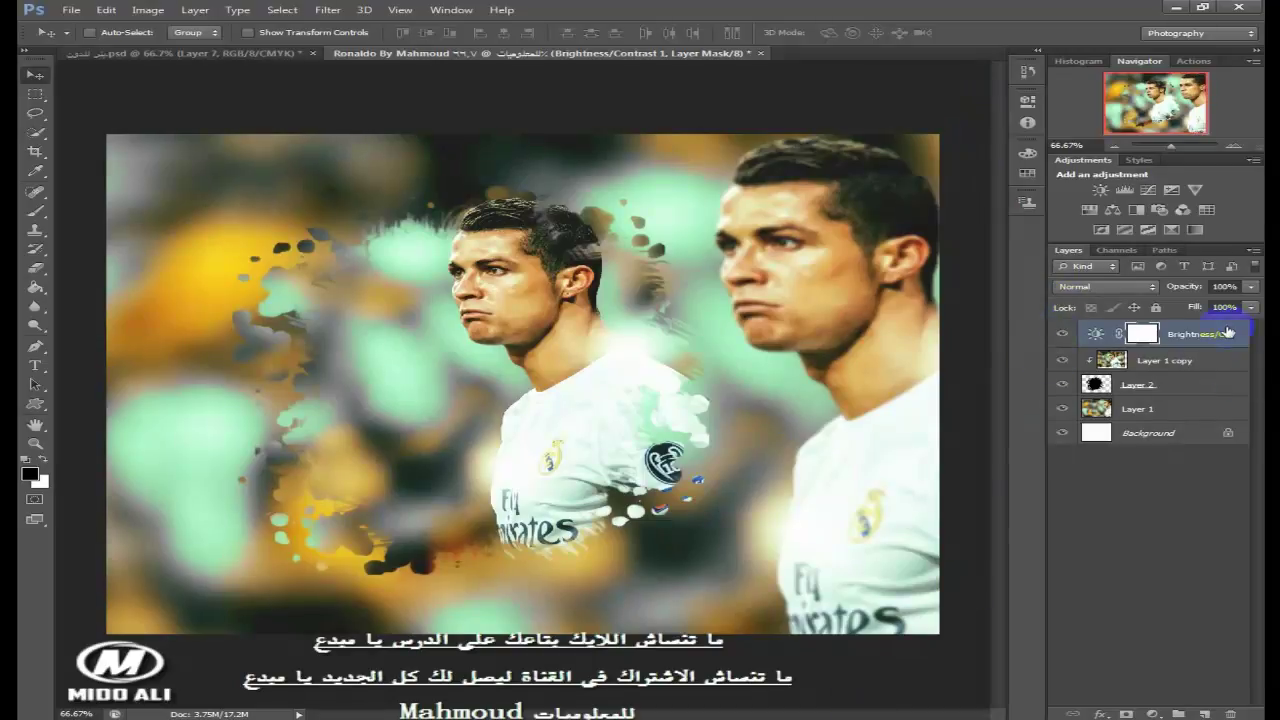
left_click(1062, 334)
left_click(1062, 334)
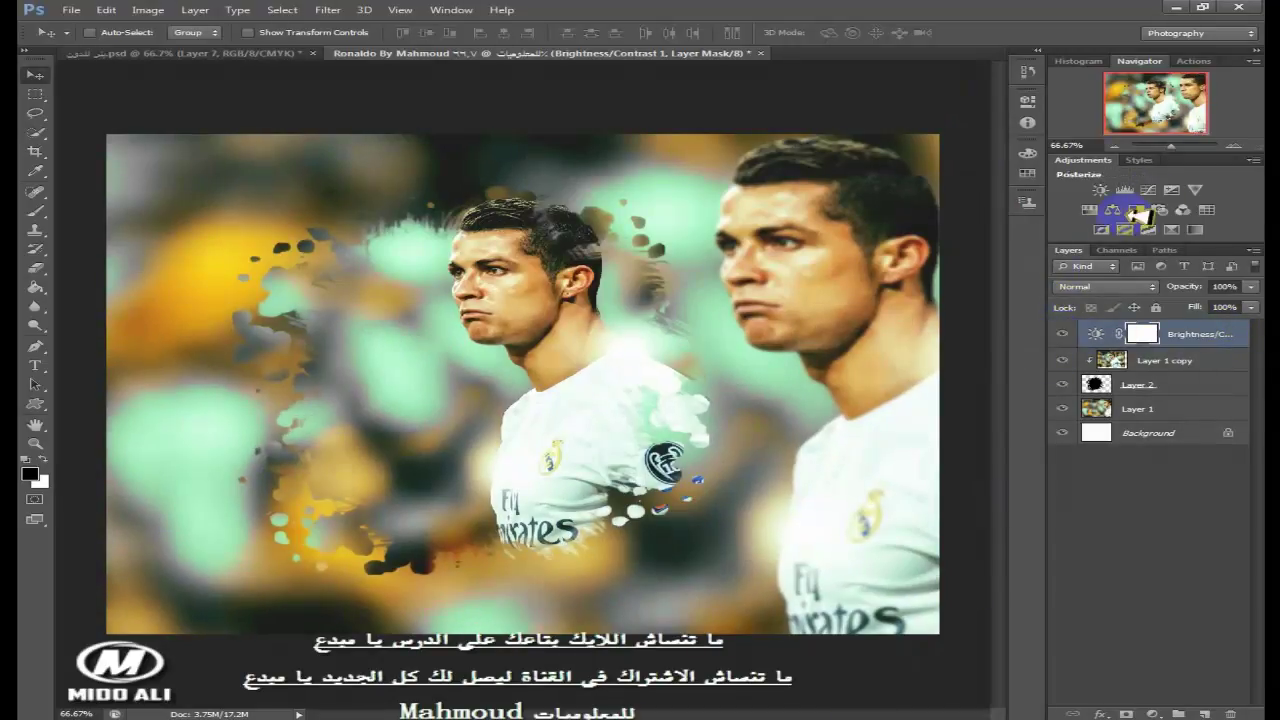
- Add a Curves adjustment that deepens the shadows, with a midtone point at input 148 and output 135, and compare before and after
left_click(1158, 190)
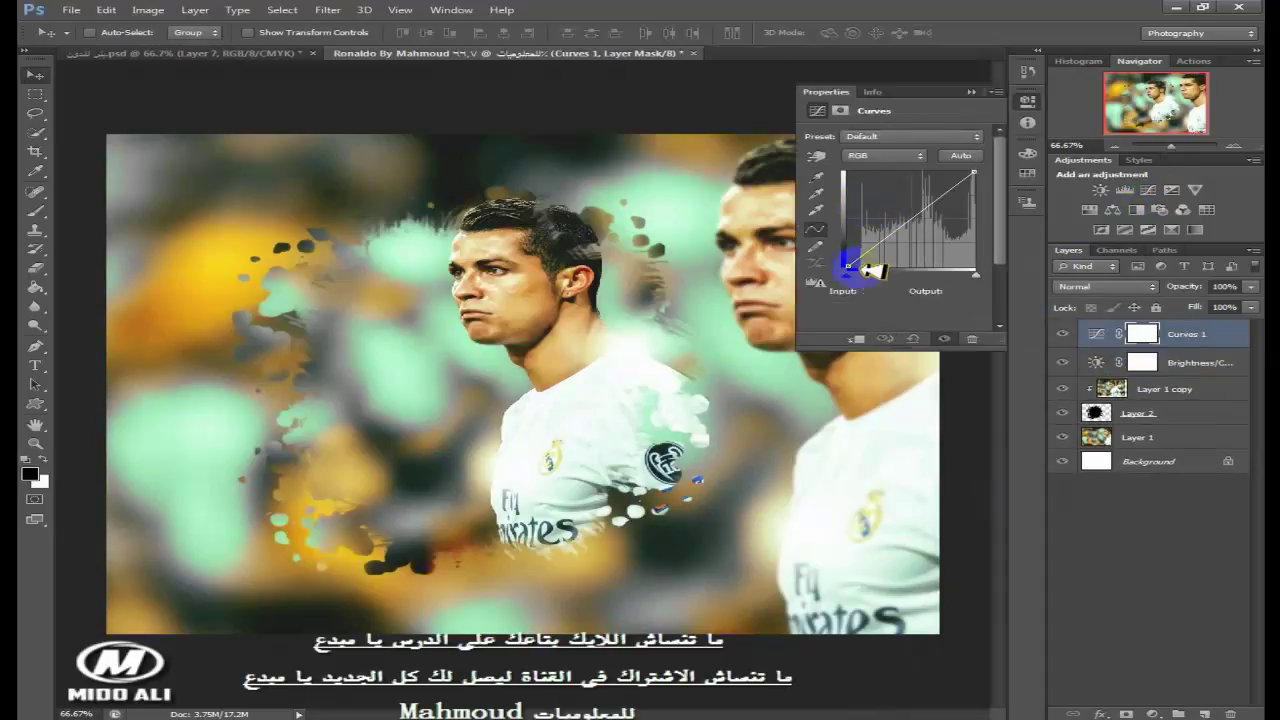
left_click_drag(878, 235, 922, 220)
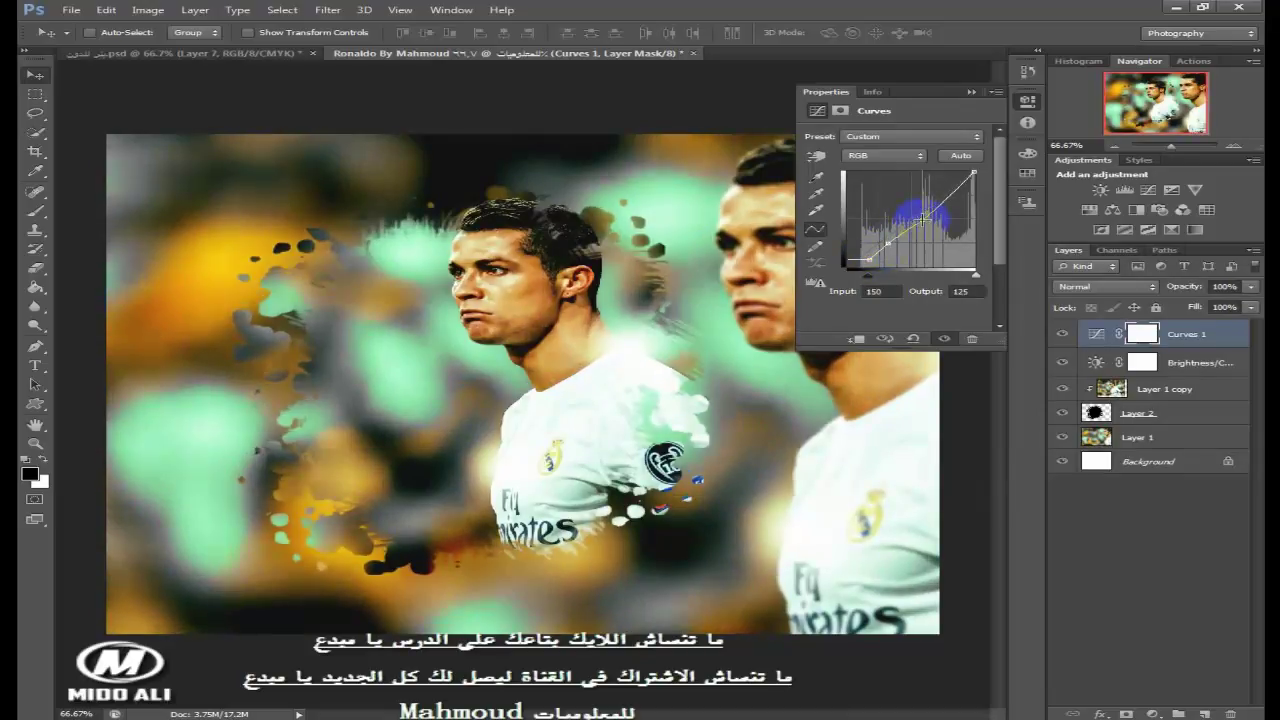
left_click(971, 92)
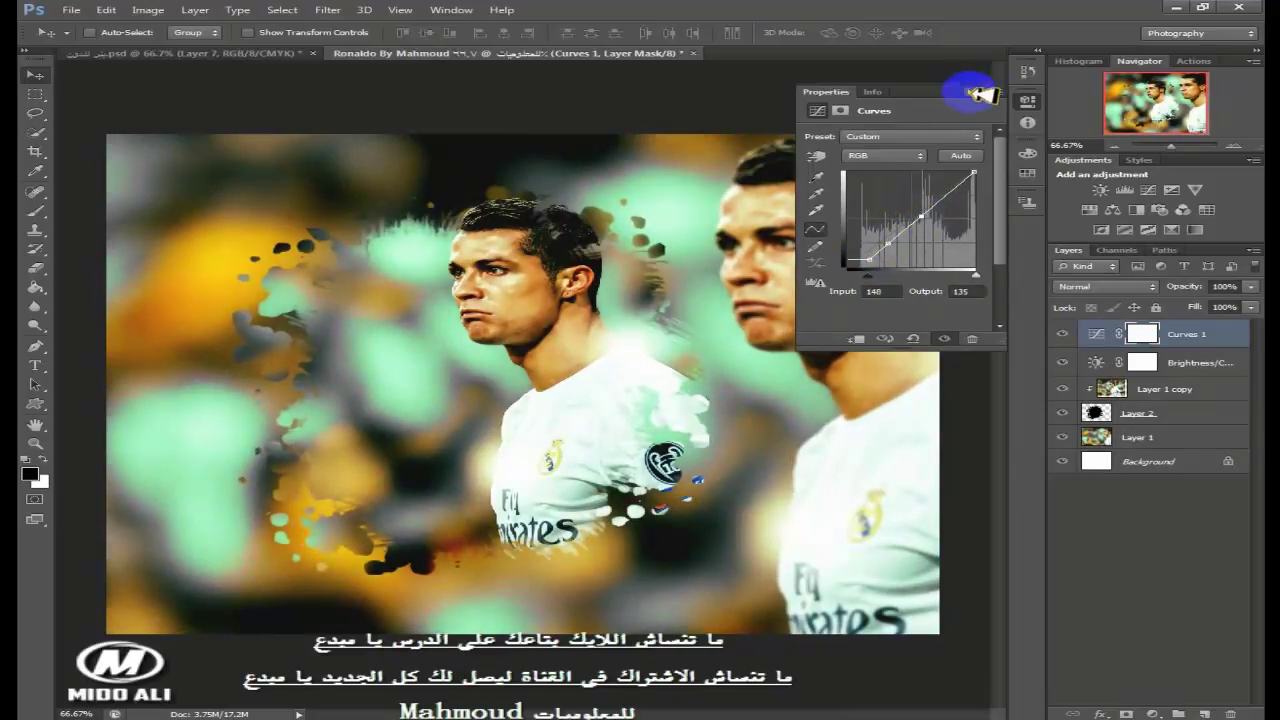
left_click(1061, 334)
left_click(1060, 336)
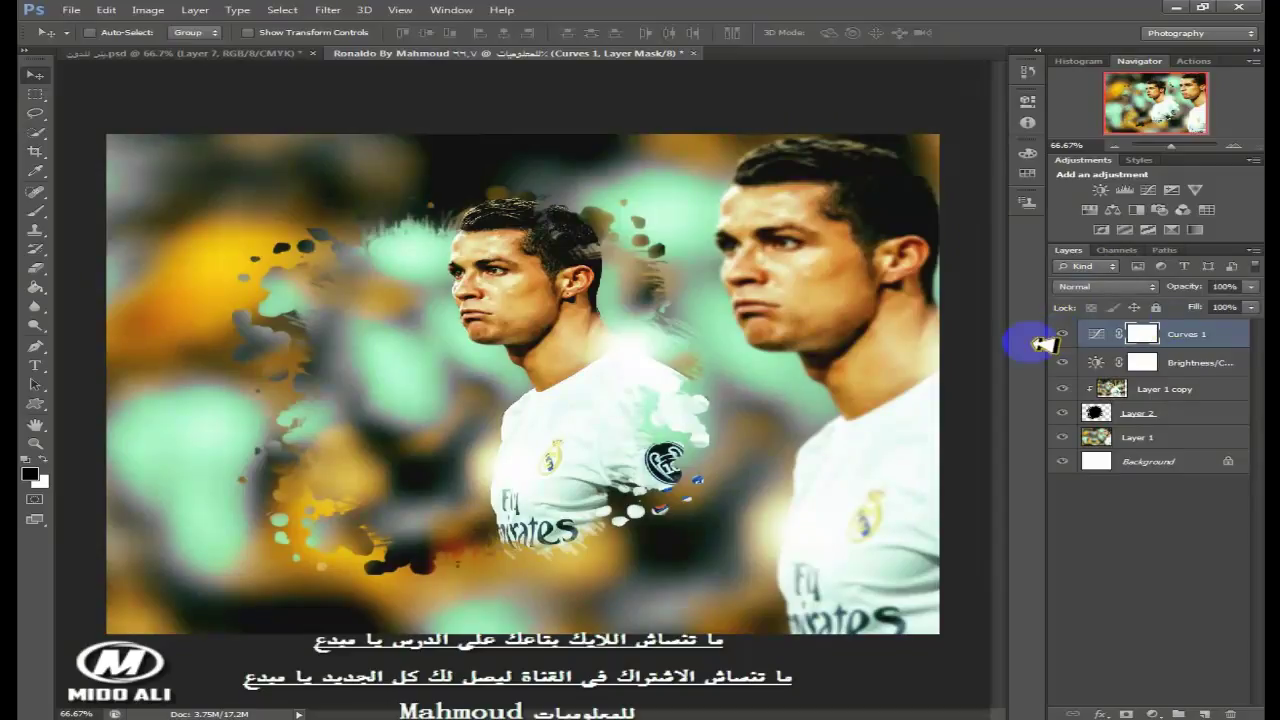
- Add a Photo Filter adjustment above Curves 1 using the Blue filter
left_click(1172, 211)
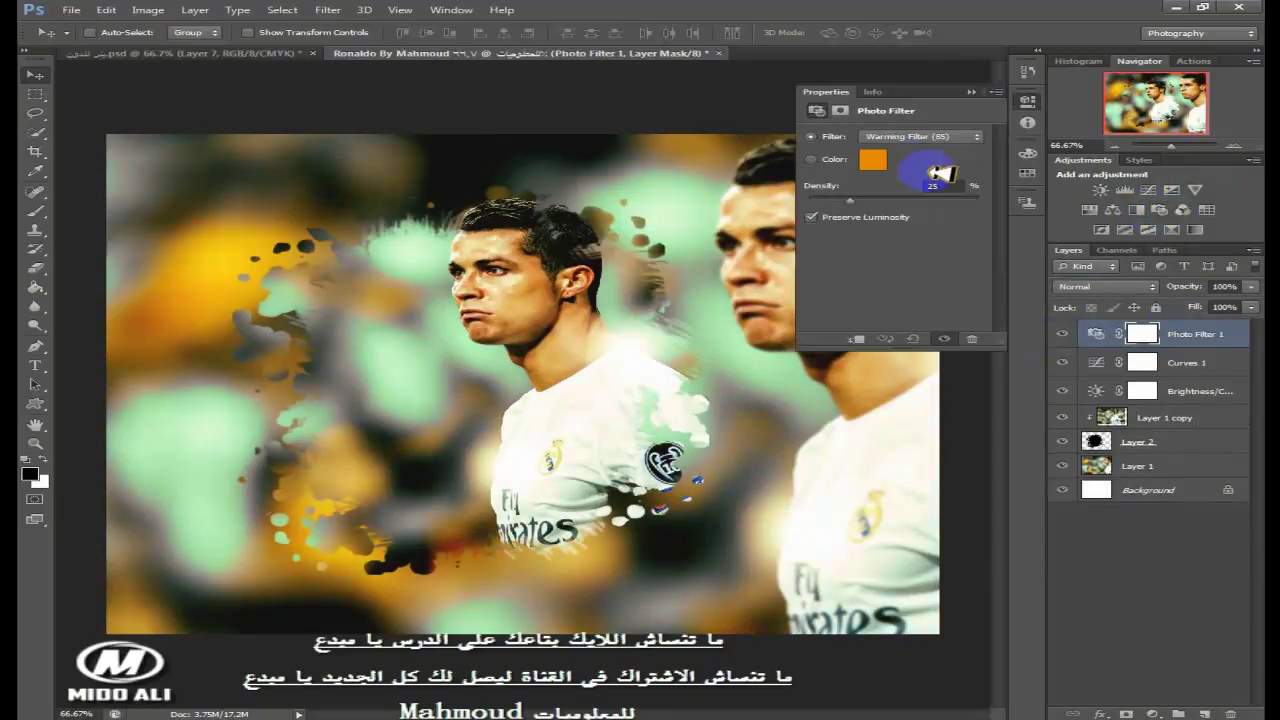
left_click(905, 136)
left_click(908, 274)
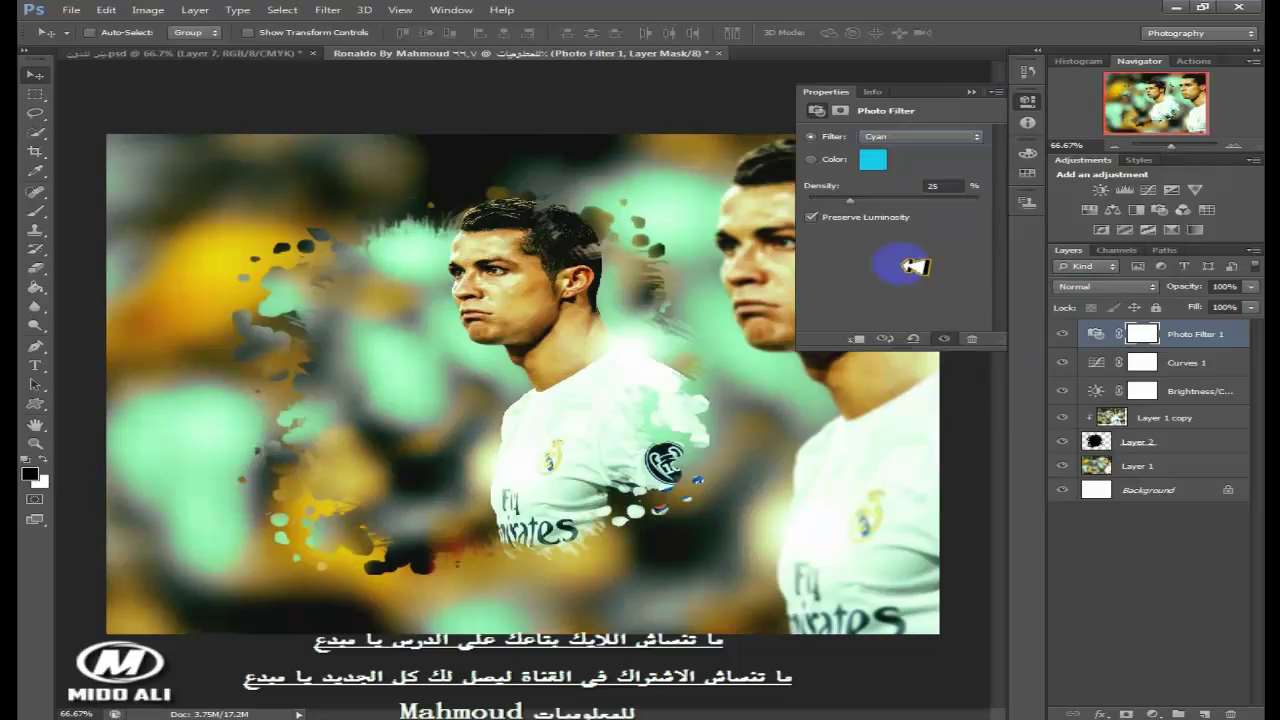
left_click(882, 160)
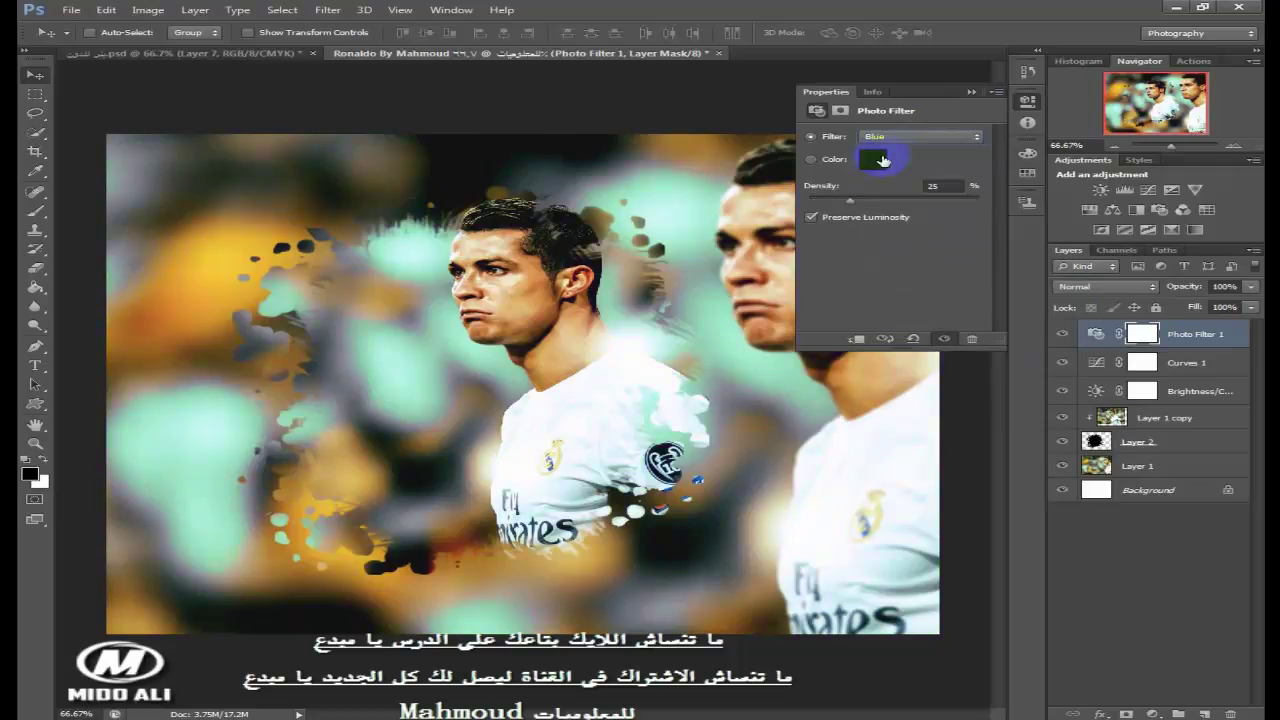
- Set the Photo Filter 1 layer's opacity and fill to 35% each, and compare the image with and without it
left_click(1224, 308)
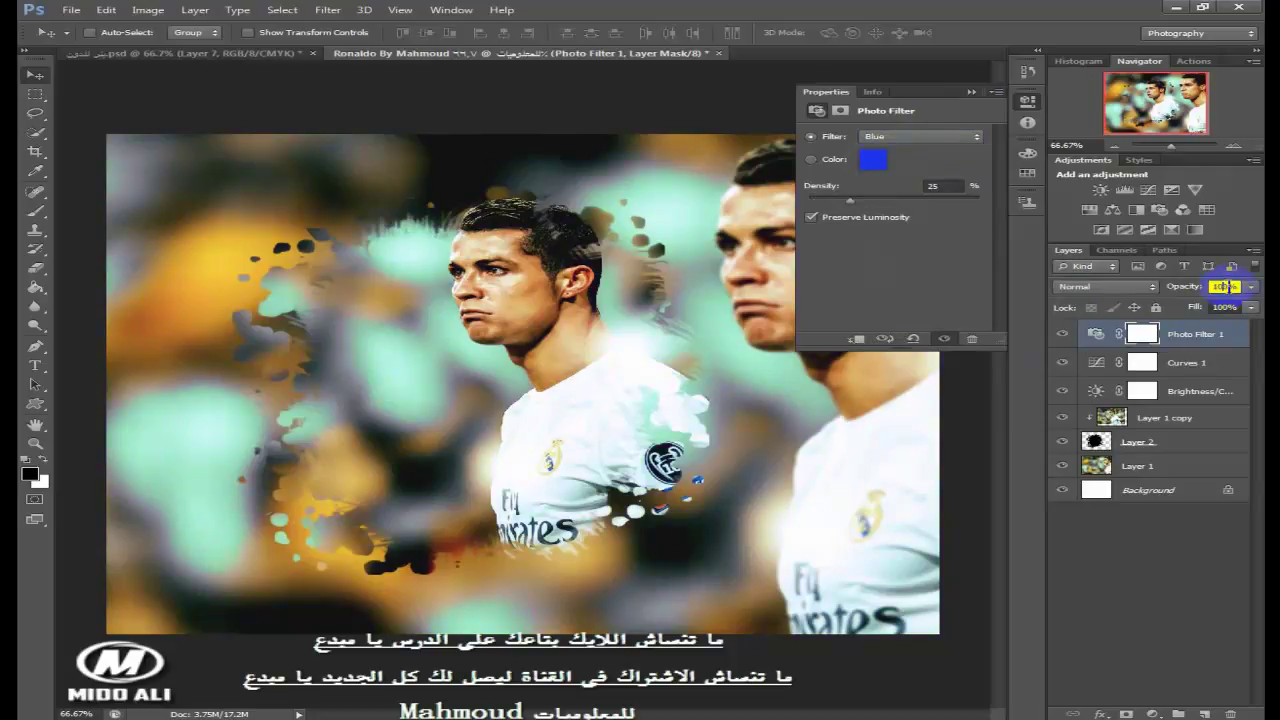
type("35")
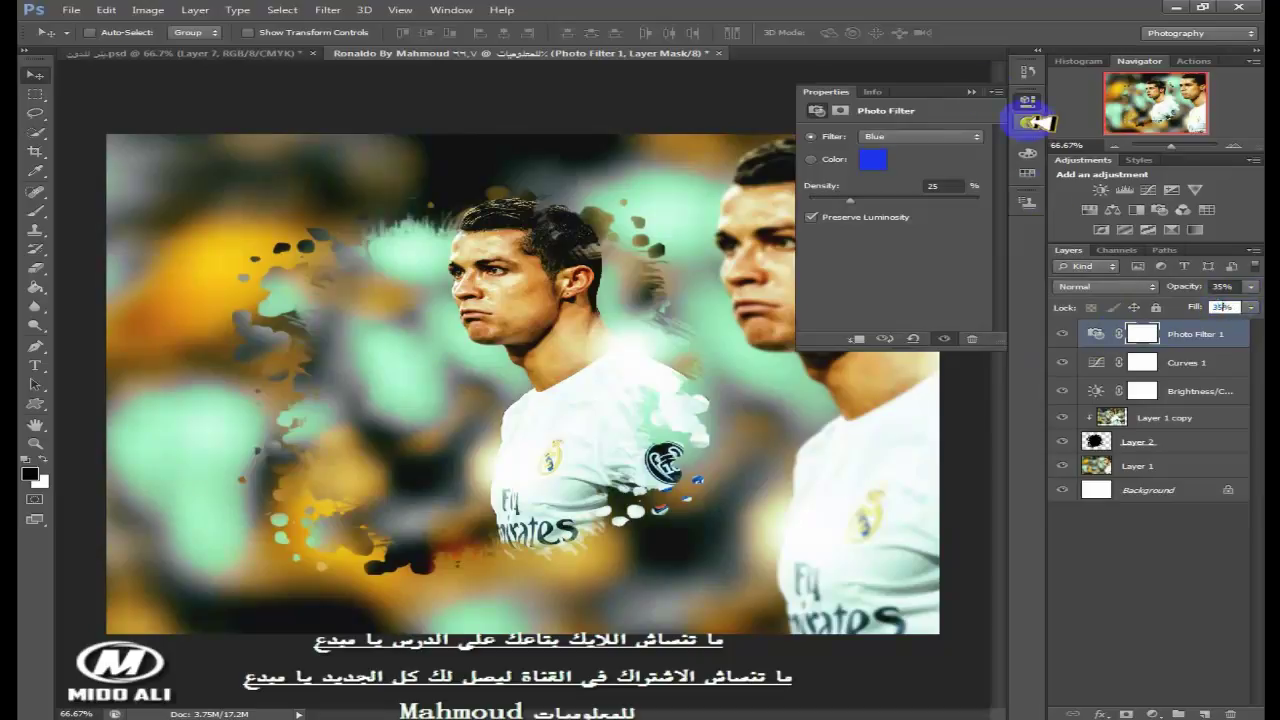
left_click(970, 91)
left_click(1064, 334)
left_click(1064, 334)
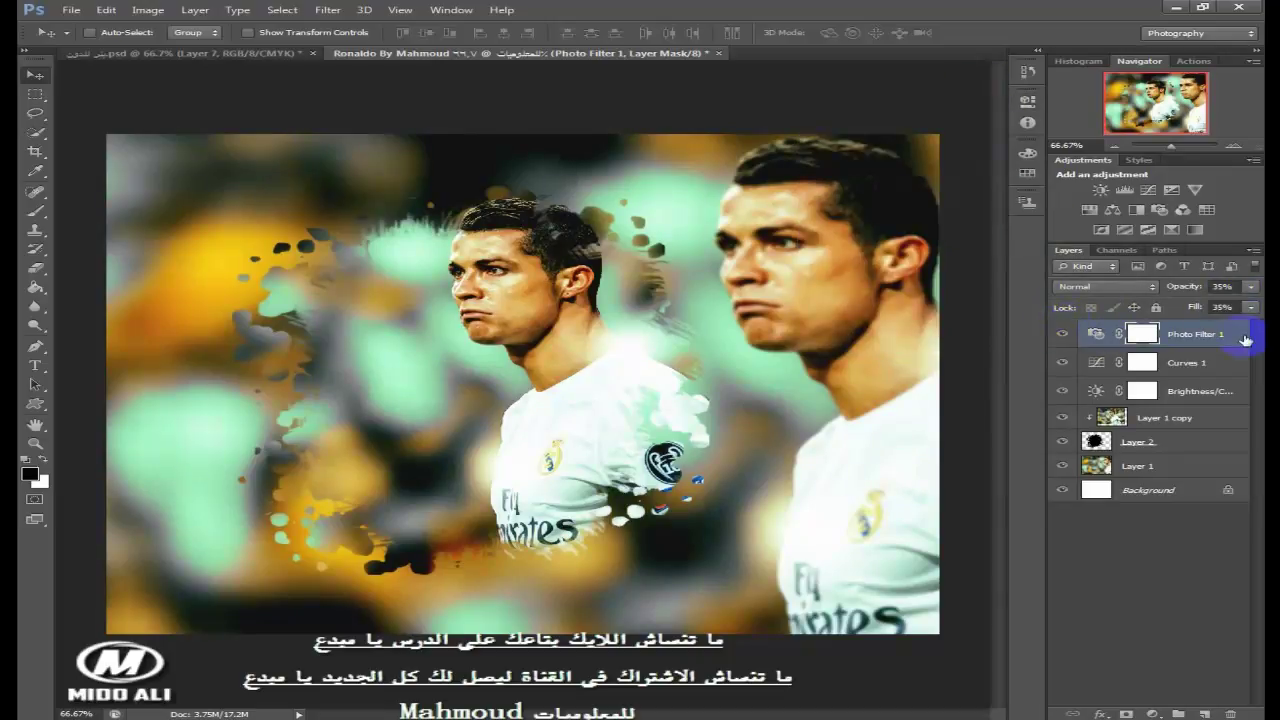
- Duplicate the Photo Filter 1 layer and set the copy's opacity to 22% and fill to 80%
right_click(1243, 341)
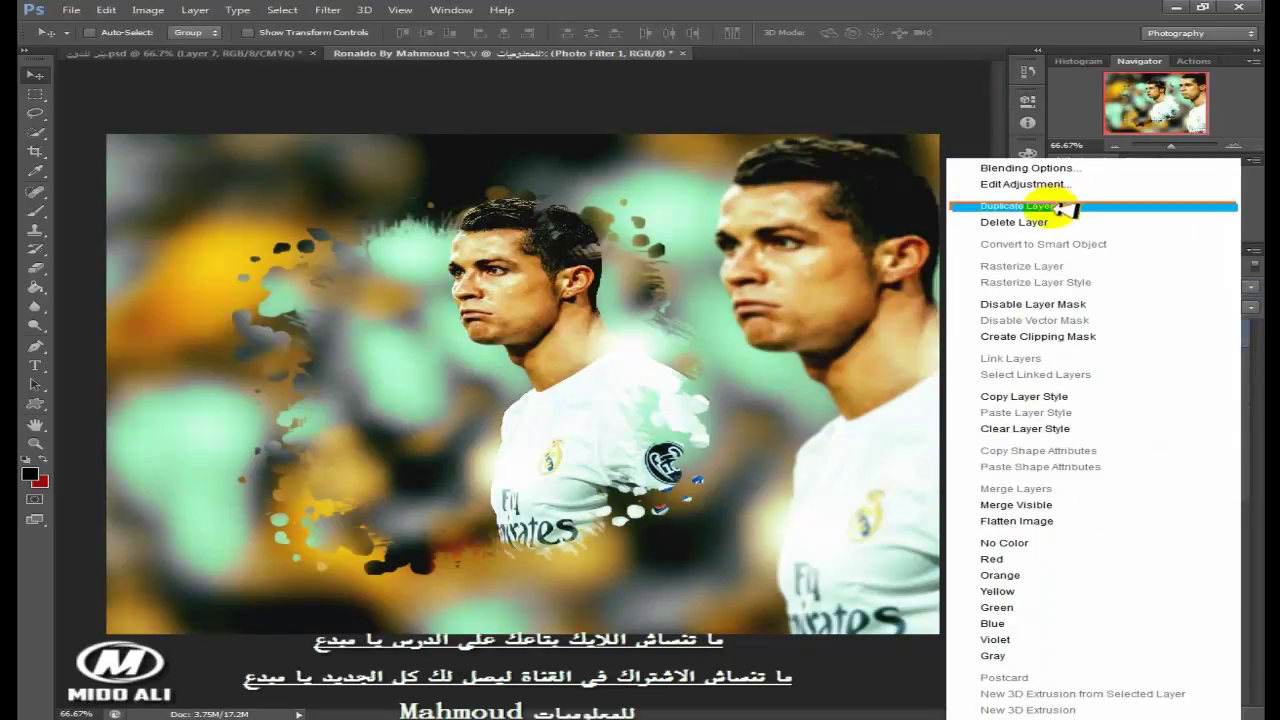
left_click(1060, 206)
key("Return")
left_click(1226, 285)
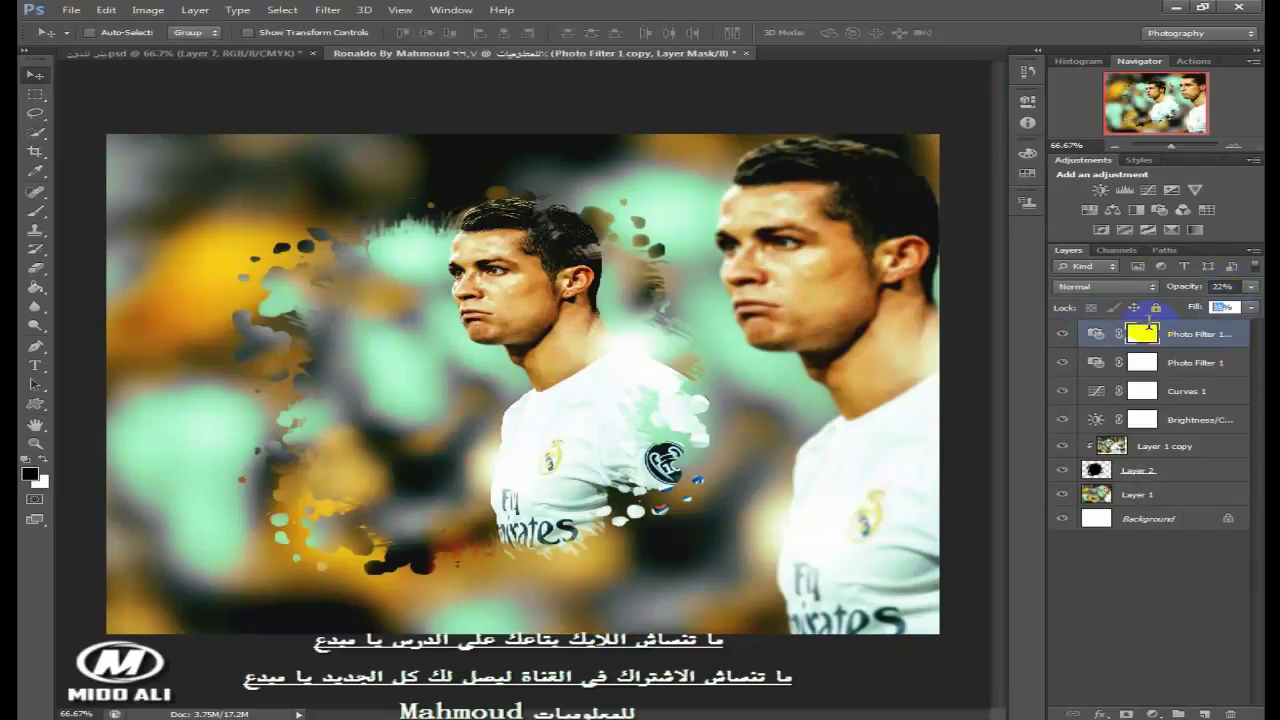
left_click(1064, 334)
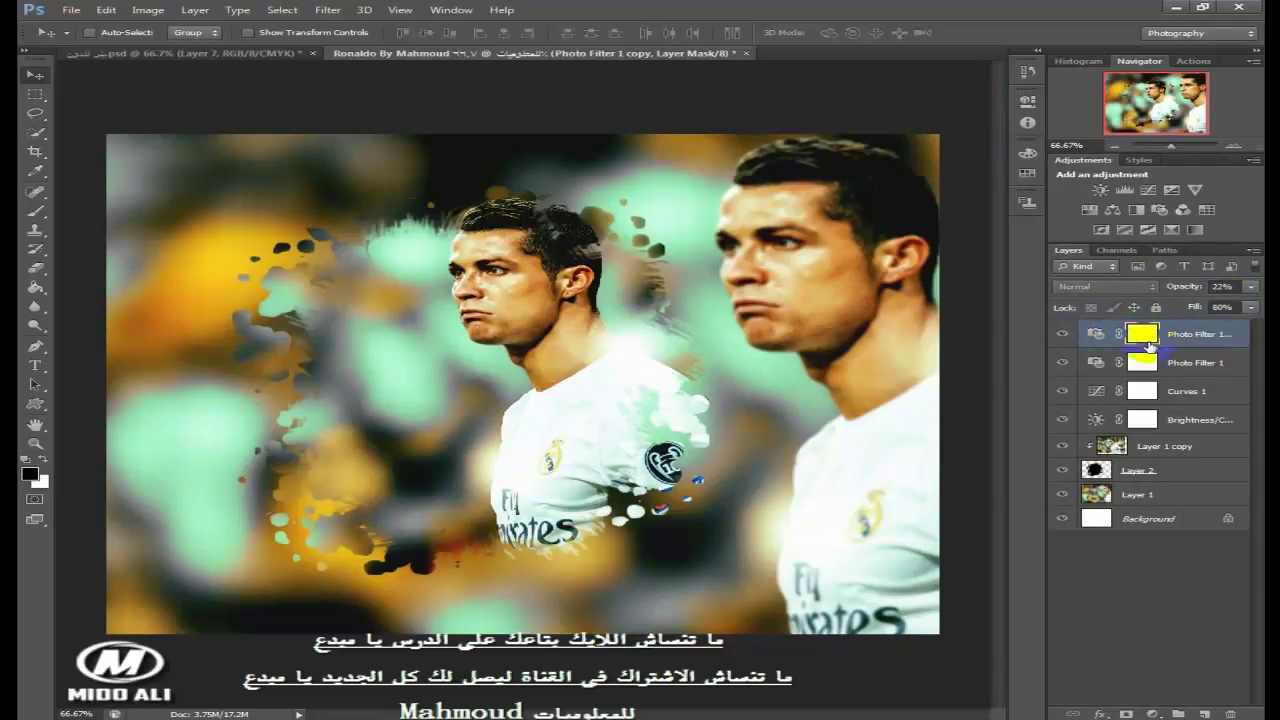
left_click(1064, 334)
- Move both Photo Filter layers between Layer 2 and Layer 1 in the layer stack
left_click(1215, 360, "shift")
left_click_drag(1215, 360, 1190, 485)
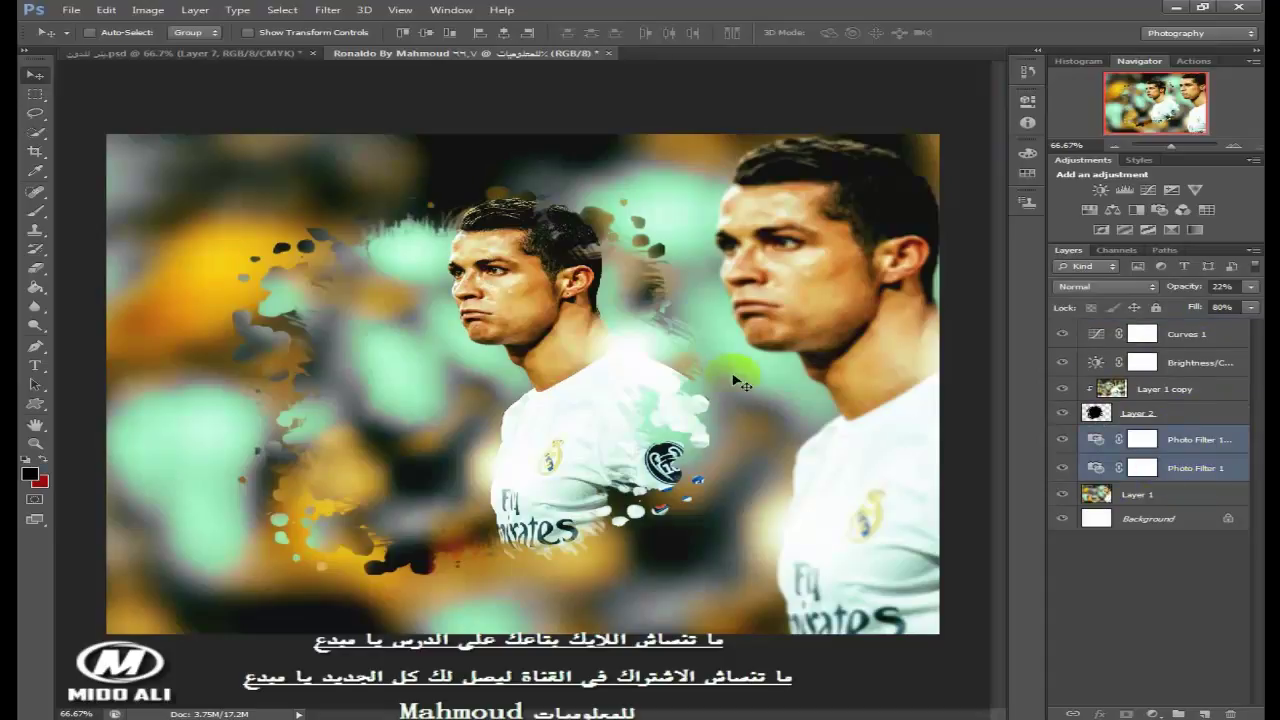
- Add a Selective Color adjustment above Curves 1 and, for Reds, set Cyan to +100 and adjust Magenta and Yellow
left_click(1212, 334)
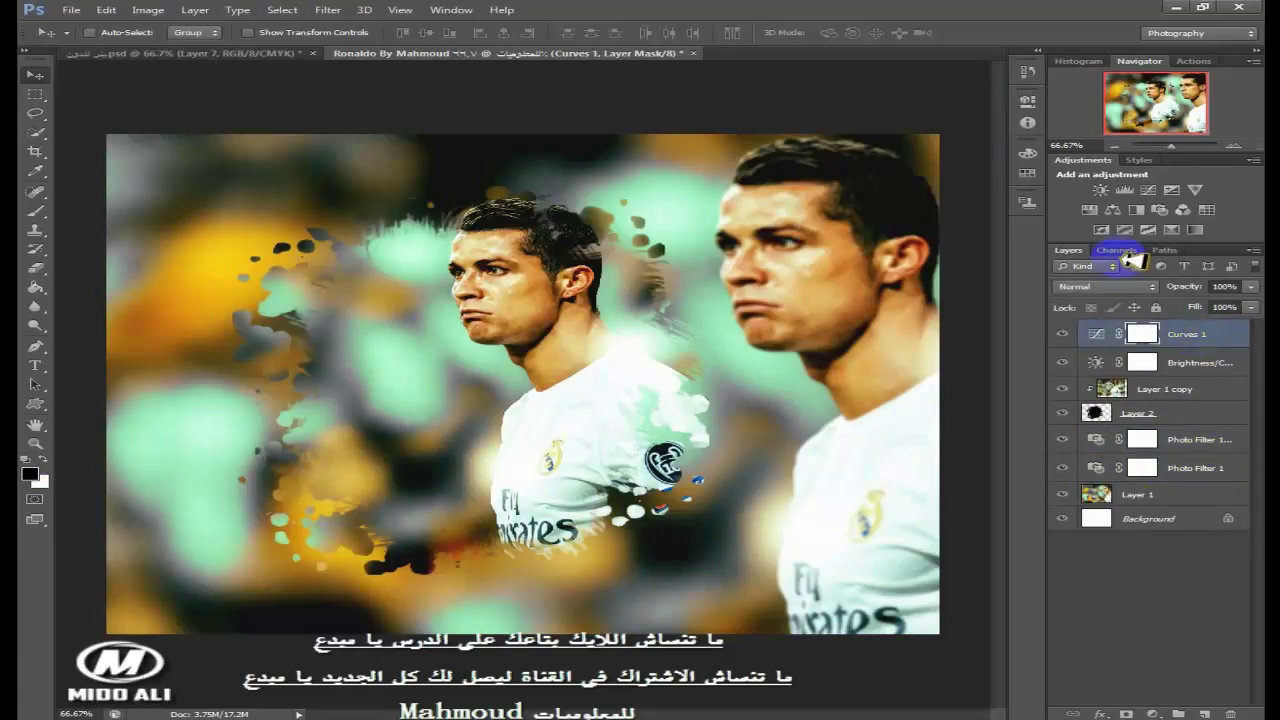
left_click(1143, 712)
left_click(1150, 704)
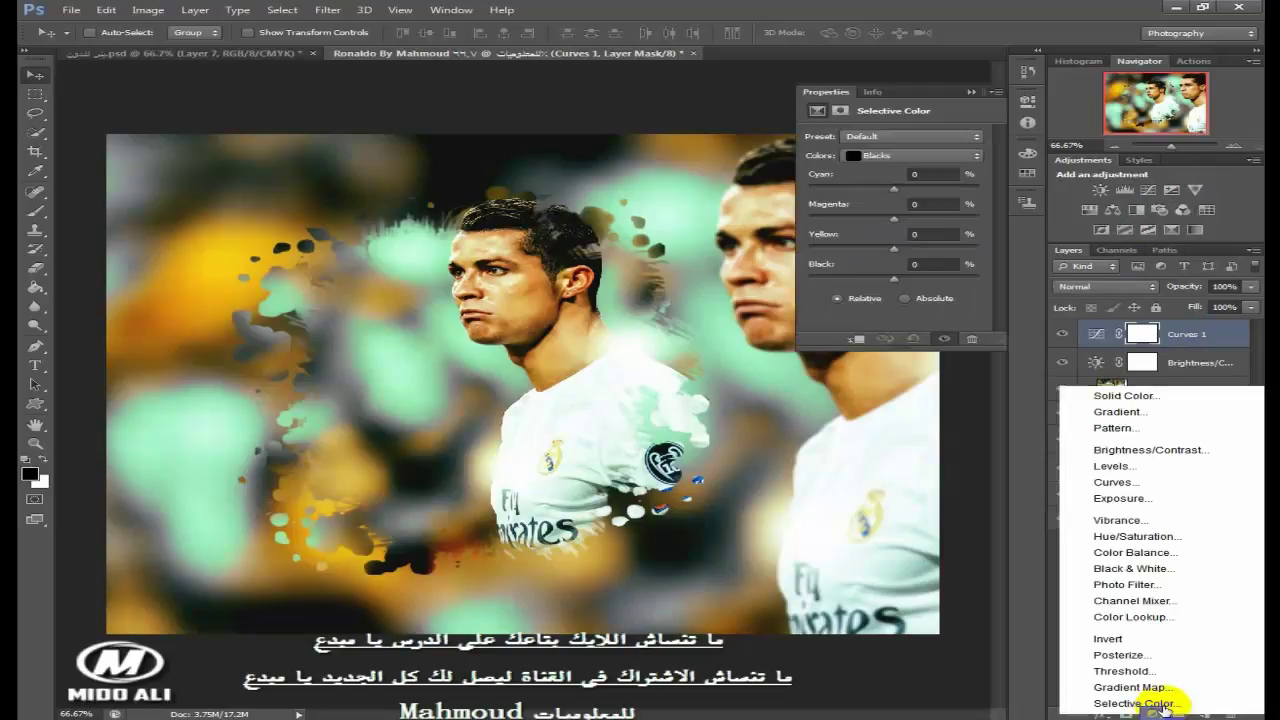
left_click(912, 156)
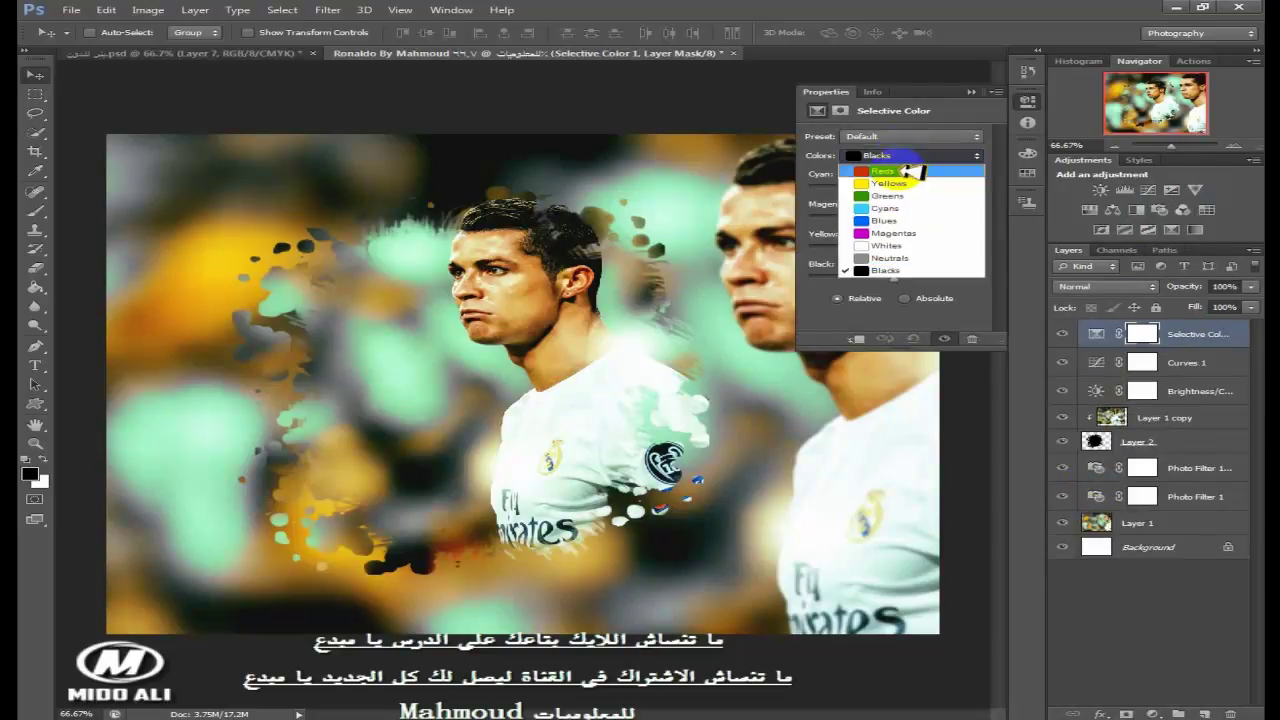
left_click(903, 171)
left_click_drag(894, 187, 870, 193)
left_click_drag(860, 193, 1006, 194)
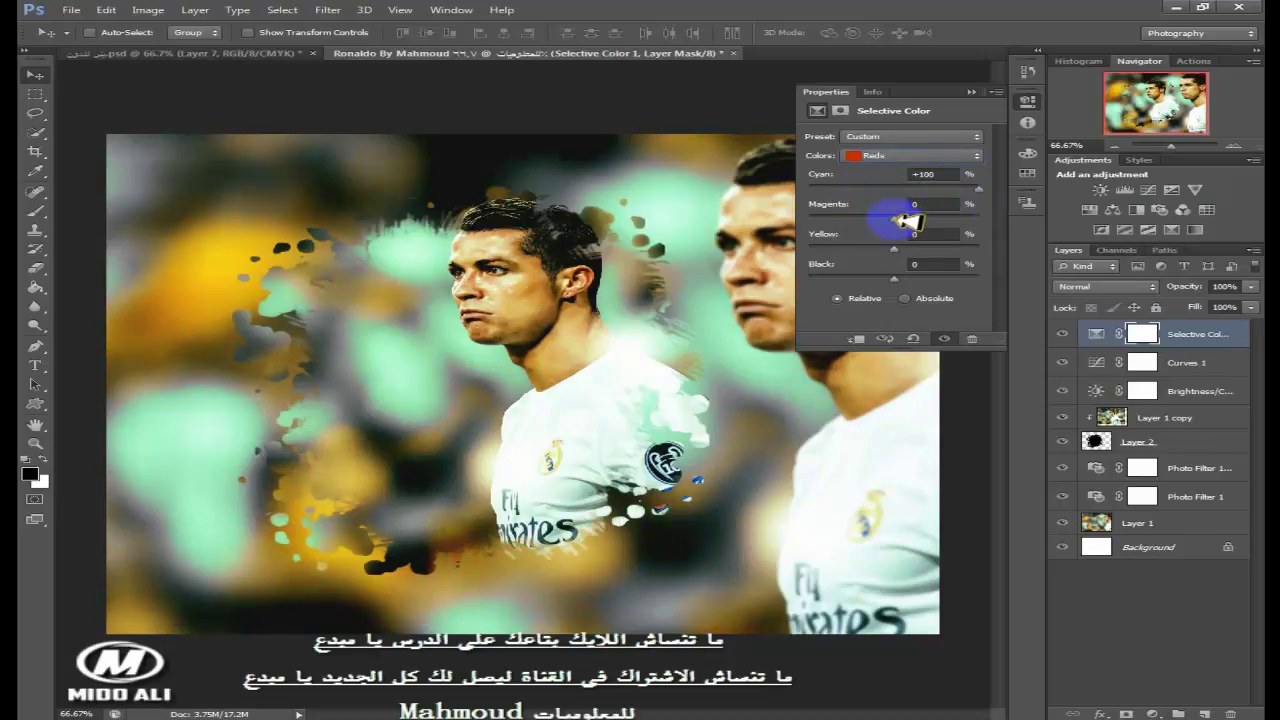
left_click_drag(907, 221, 879, 249)
- Set the Selective Color Yellows to Cyan +28, Magenta +33, Yellow -24 and Black about +23
left_click(910, 156)
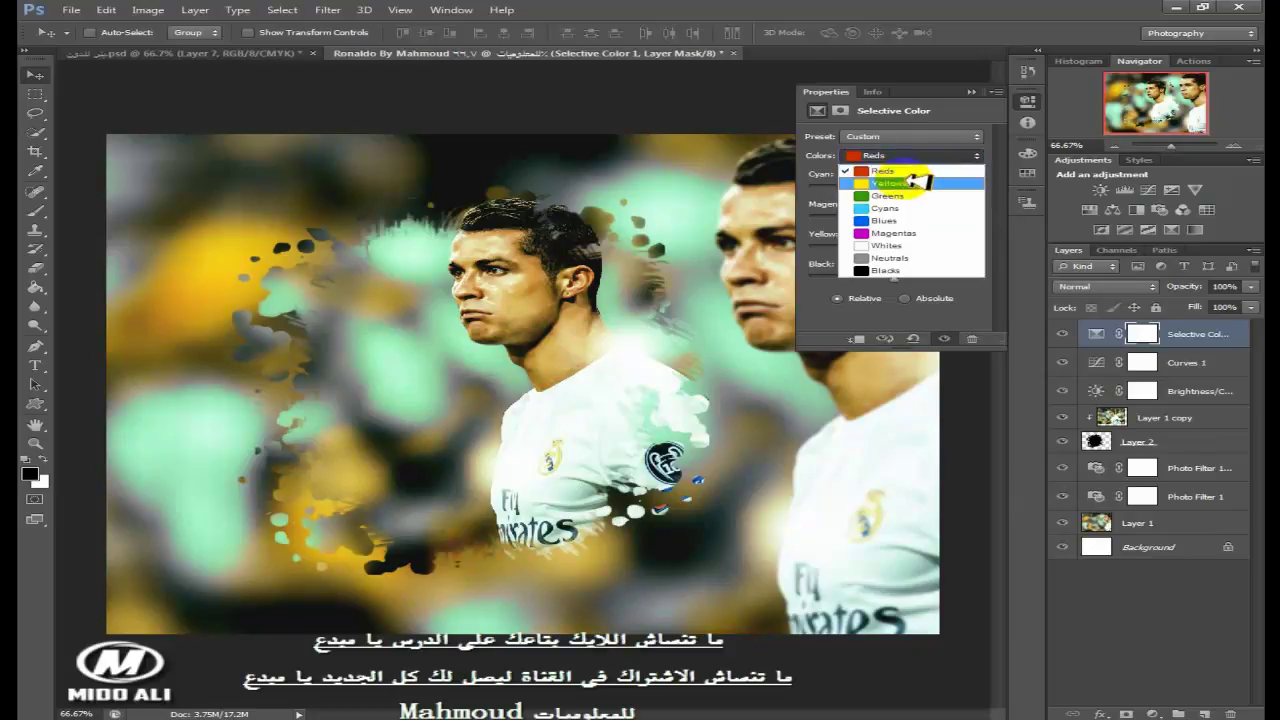
left_click(913, 185)
left_click_drag(886, 191, 925, 231)
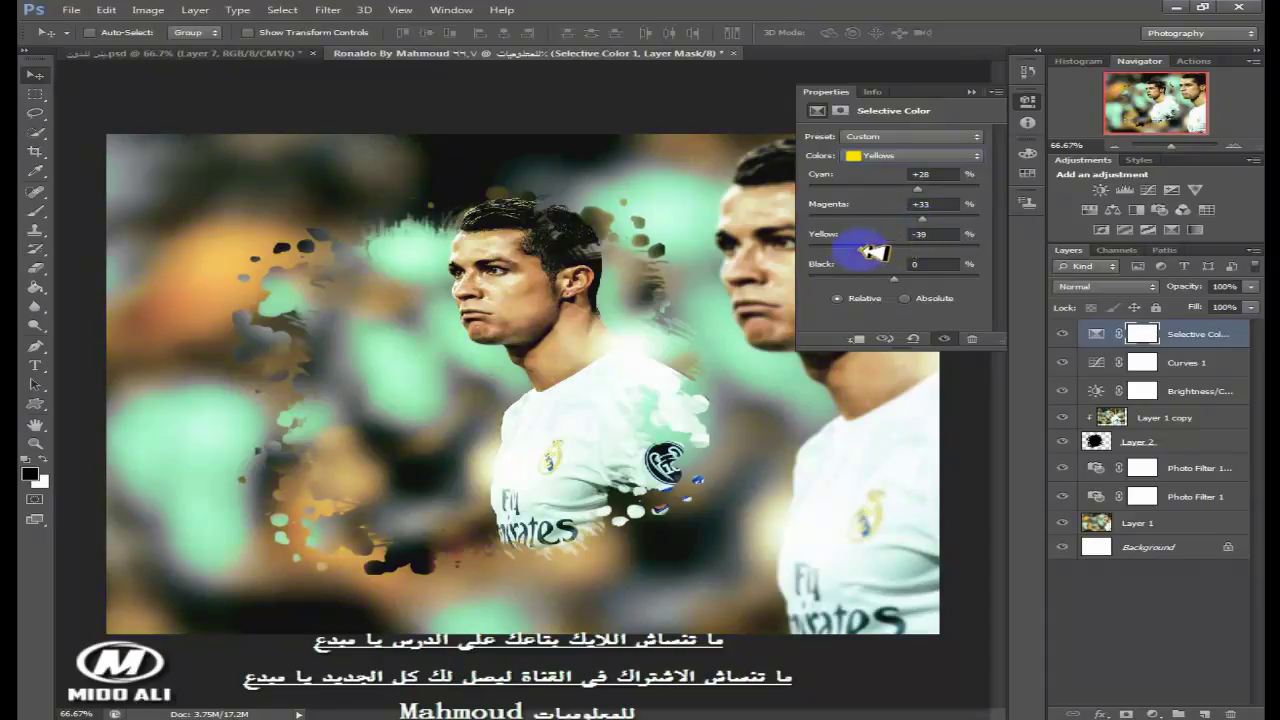
mouse_move(872, 252)
left_mouse_down()
mouse_move(925, 243)
mouse_move(777, 246)
mouse_move(886, 259)
left_mouse_up()
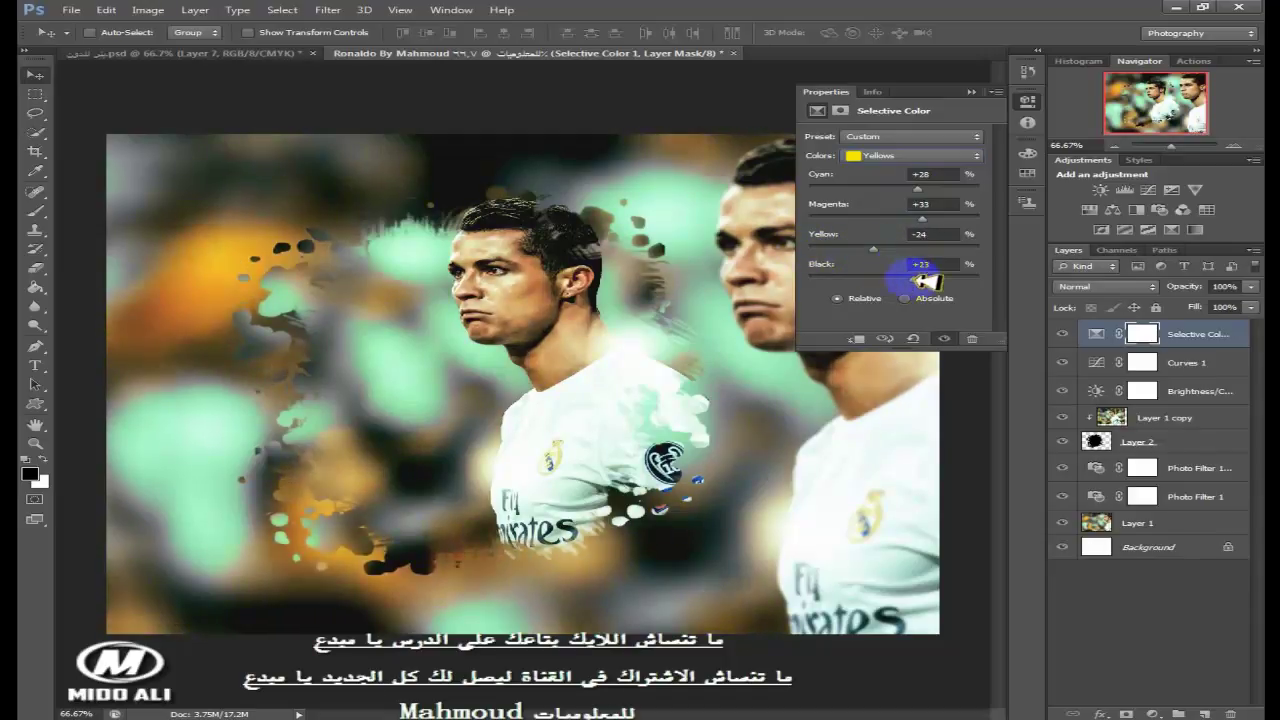
- Set the Selective Color Whites to Cyan +29 and Magenta +36, and fine-tune their Yellow
left_click(908, 158)
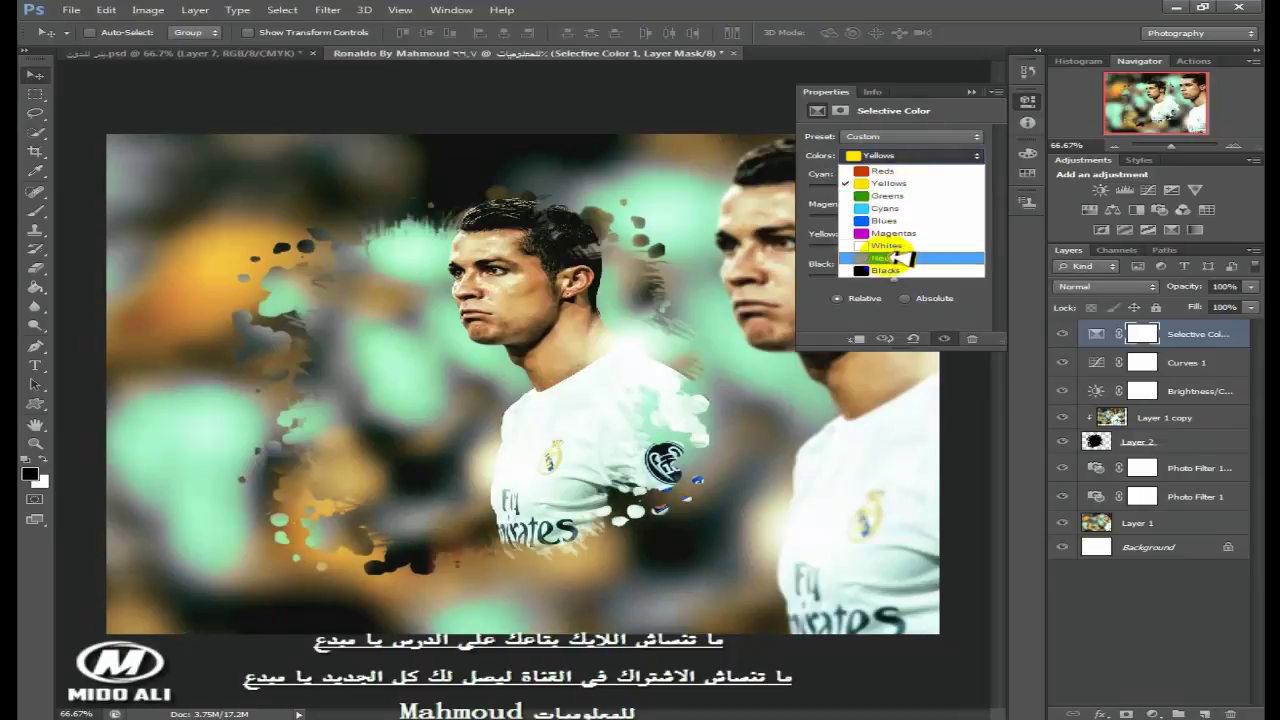
left_click(886, 245)
left_click_drag(906, 190, 930, 210)
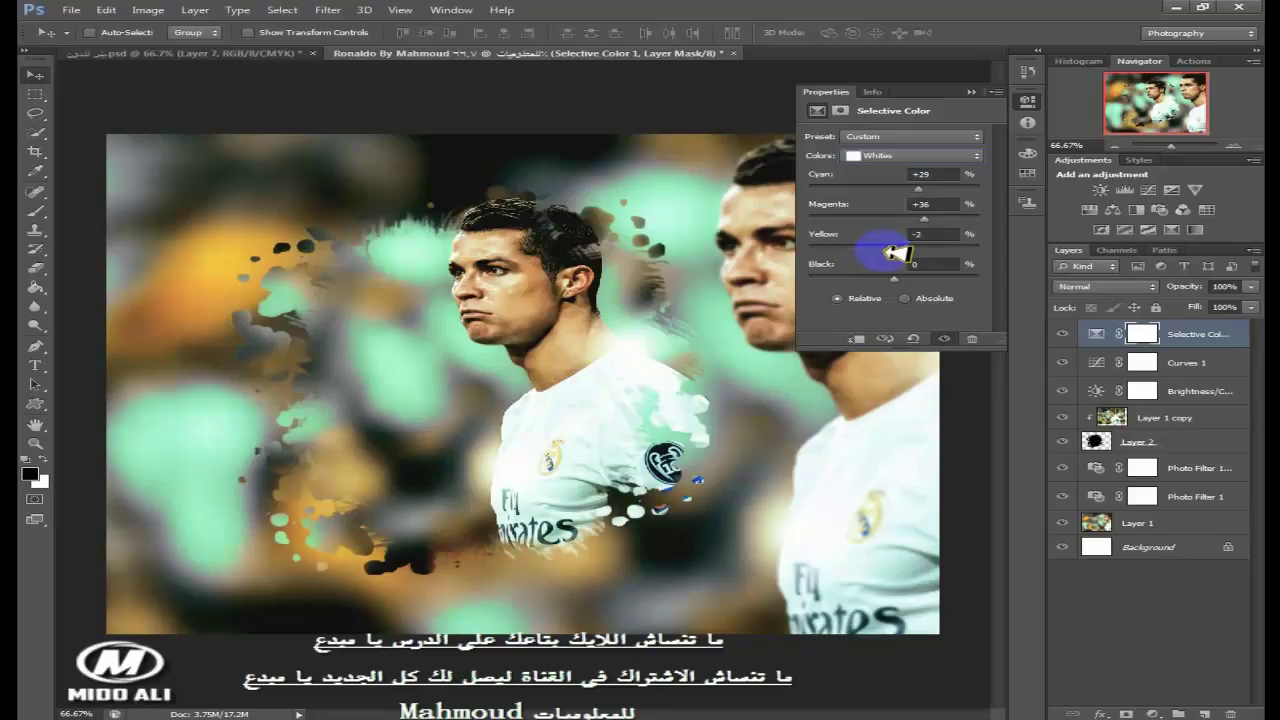
- Set the Selective Color Neutrals to Cyan +10, Magenta +10 and Yellow +13
left_click(912, 157)
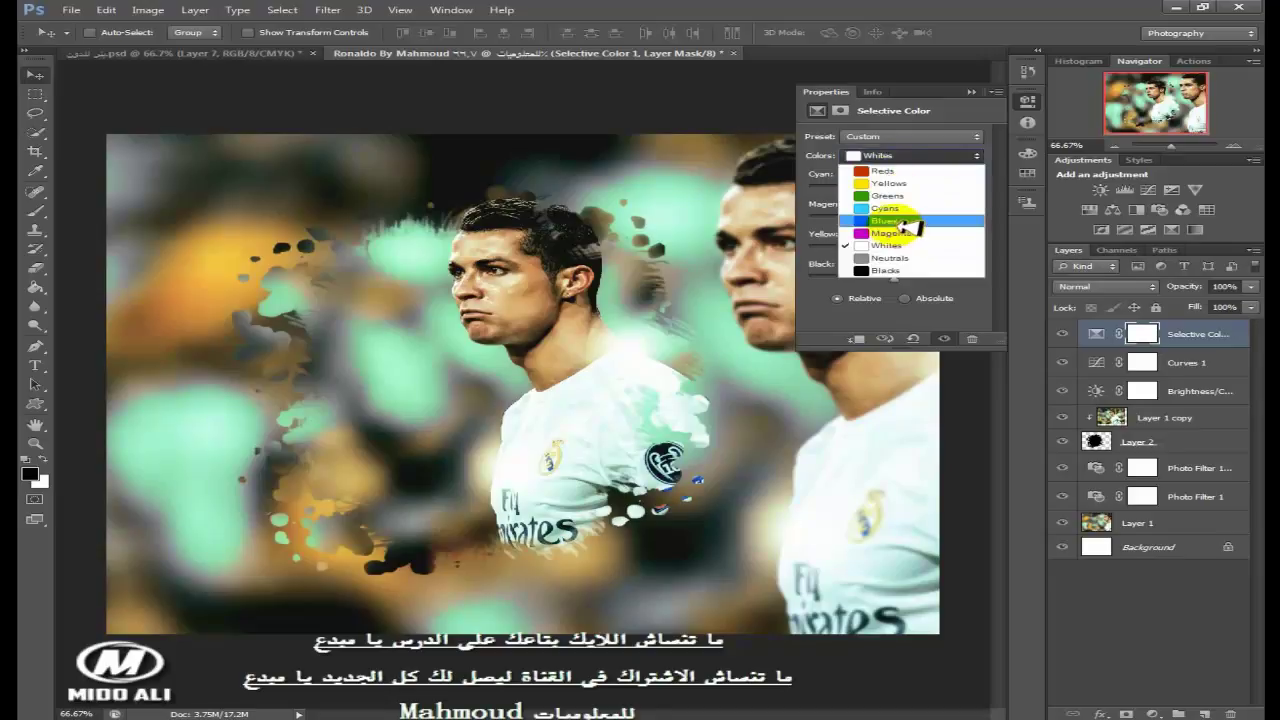
left_click(893, 259)
left_click_drag(894, 188, 904, 217)
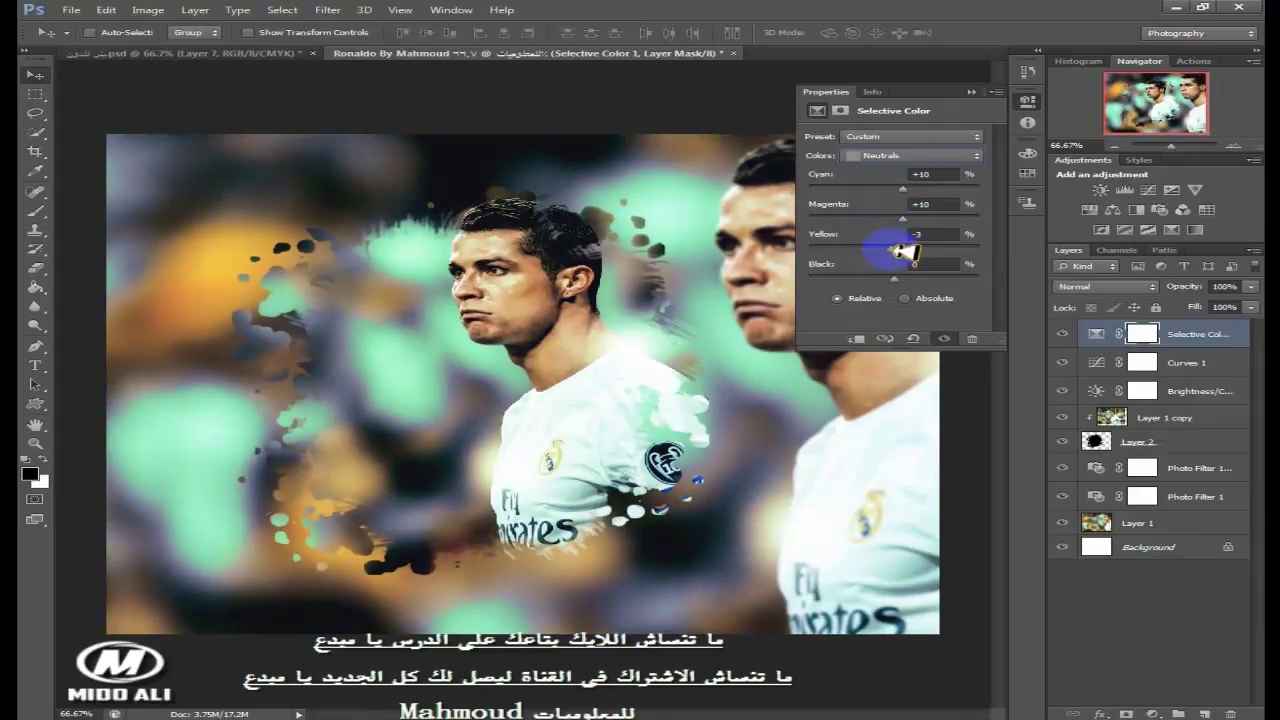
- Set the Selective Color Blacks to Cyan +21, Magenta +15, Yellow +13 and Black +32, and hide the adjustment to compare
left_click(912, 156)
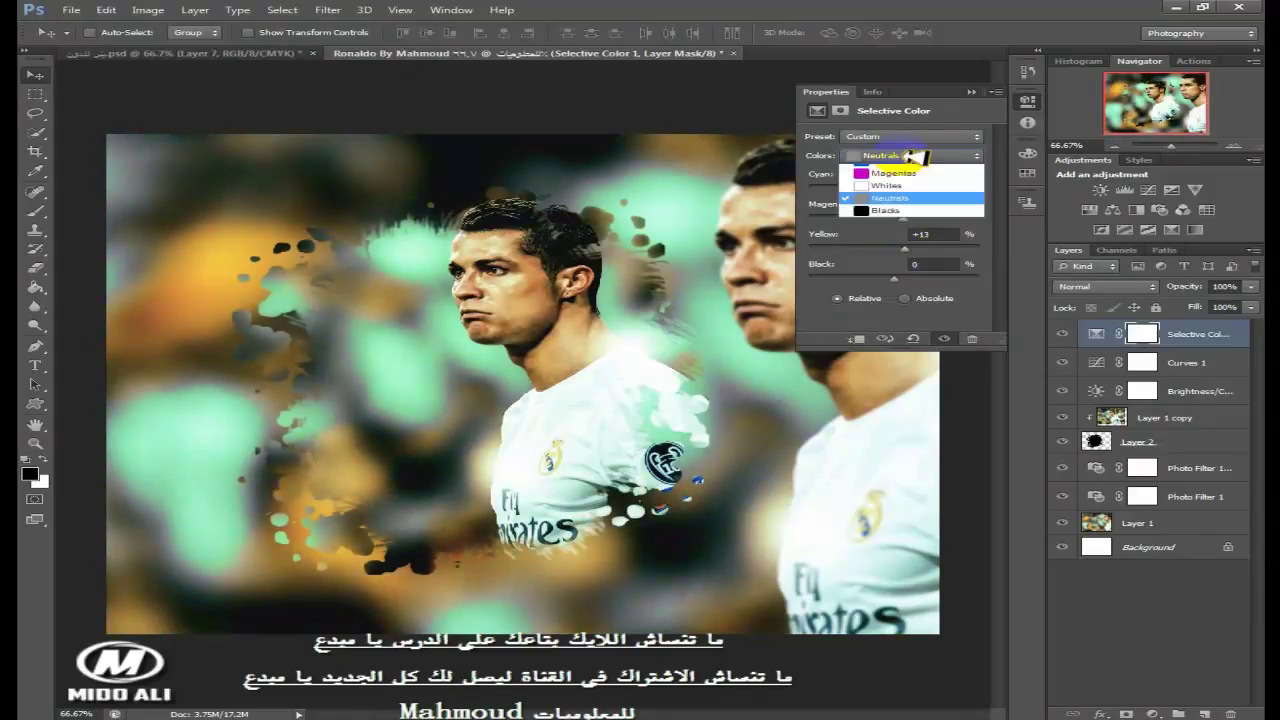
left_click(890, 257)
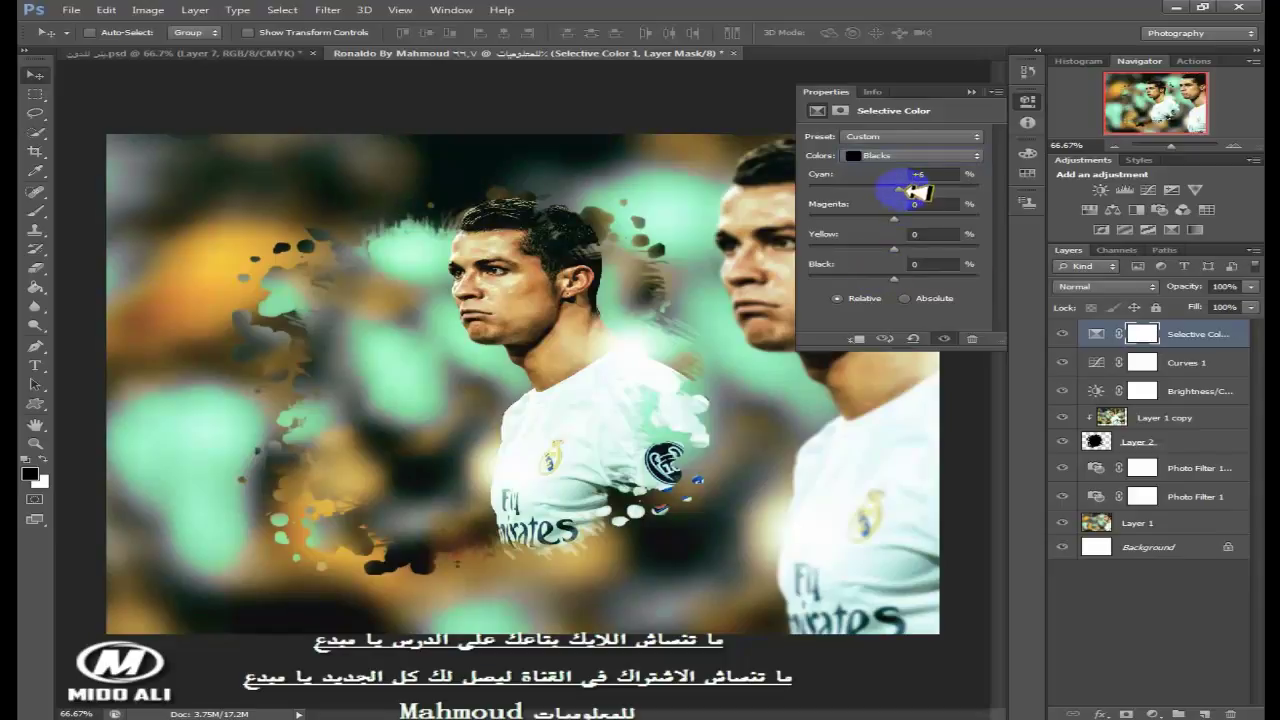
left_click_drag(900, 225, 918, 282)
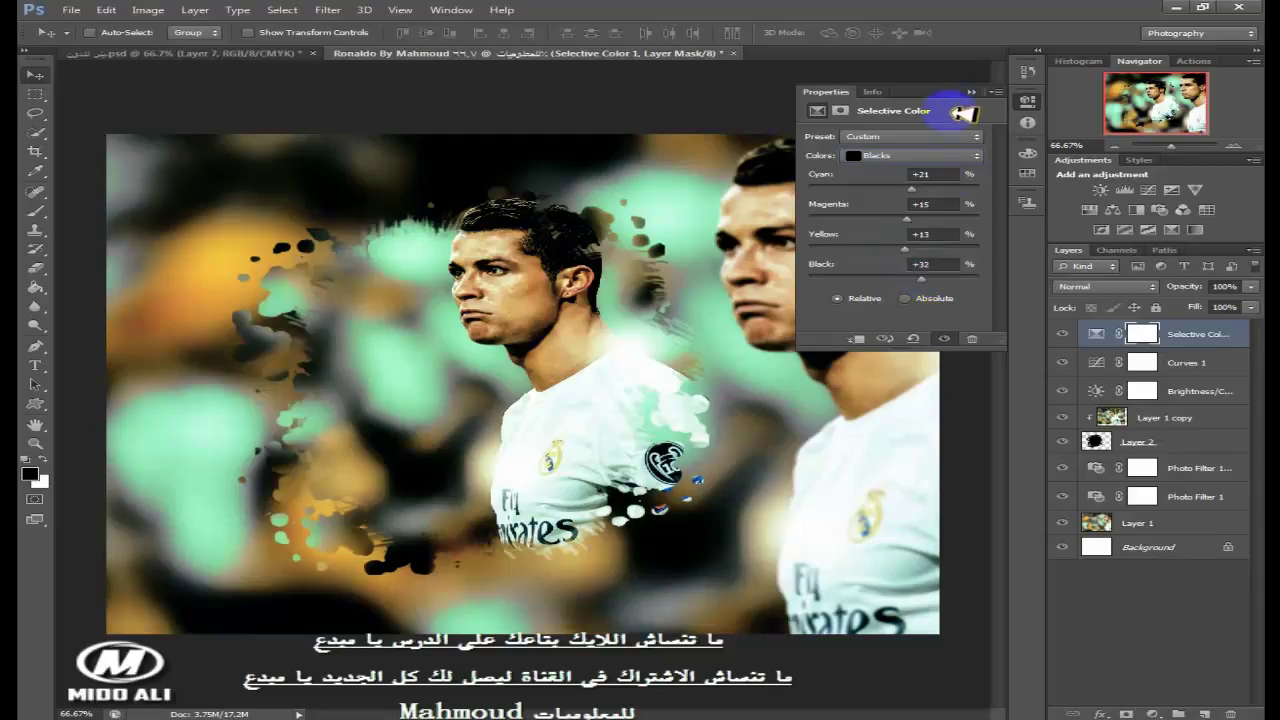
left_click(970, 92)
left_click(1060, 333)
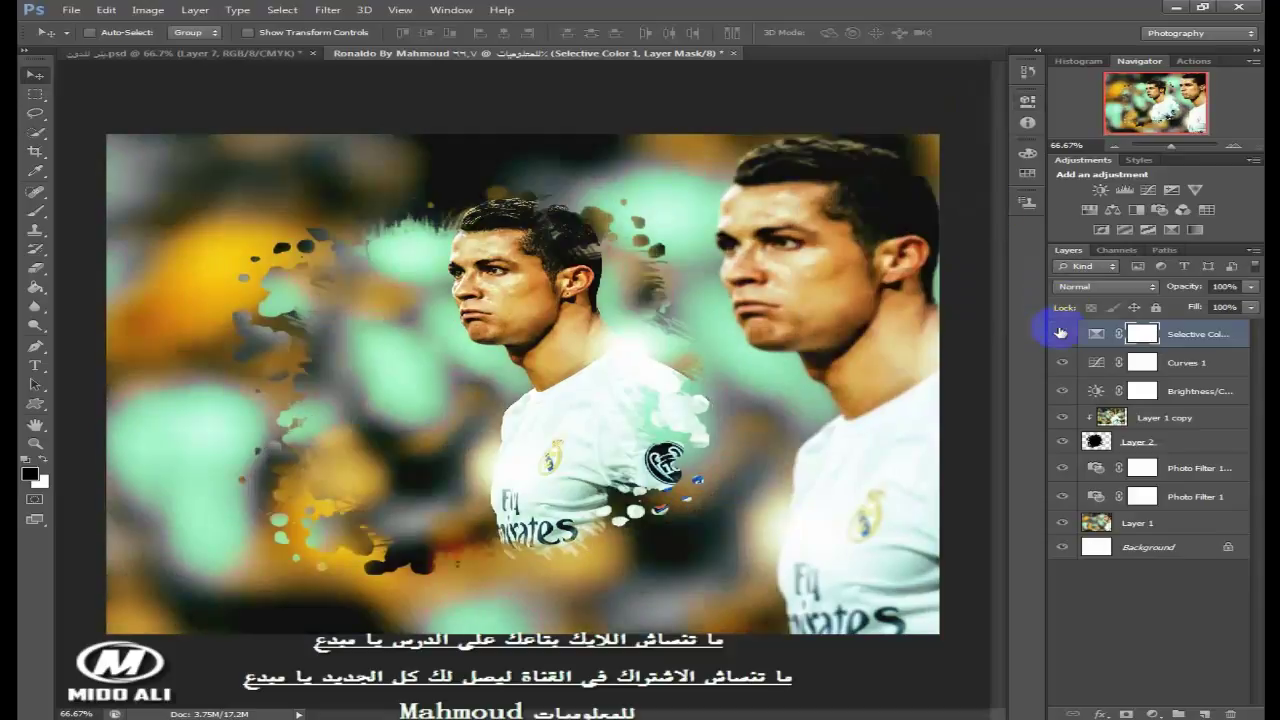
- Compare the image with and without the Selective Color adjustment, duplicate that layer, and move the original down to just above Layer 1
left_click(1060, 333)
left_click(1060, 333)
left_click(1060, 333)
left_click(1250, 286)
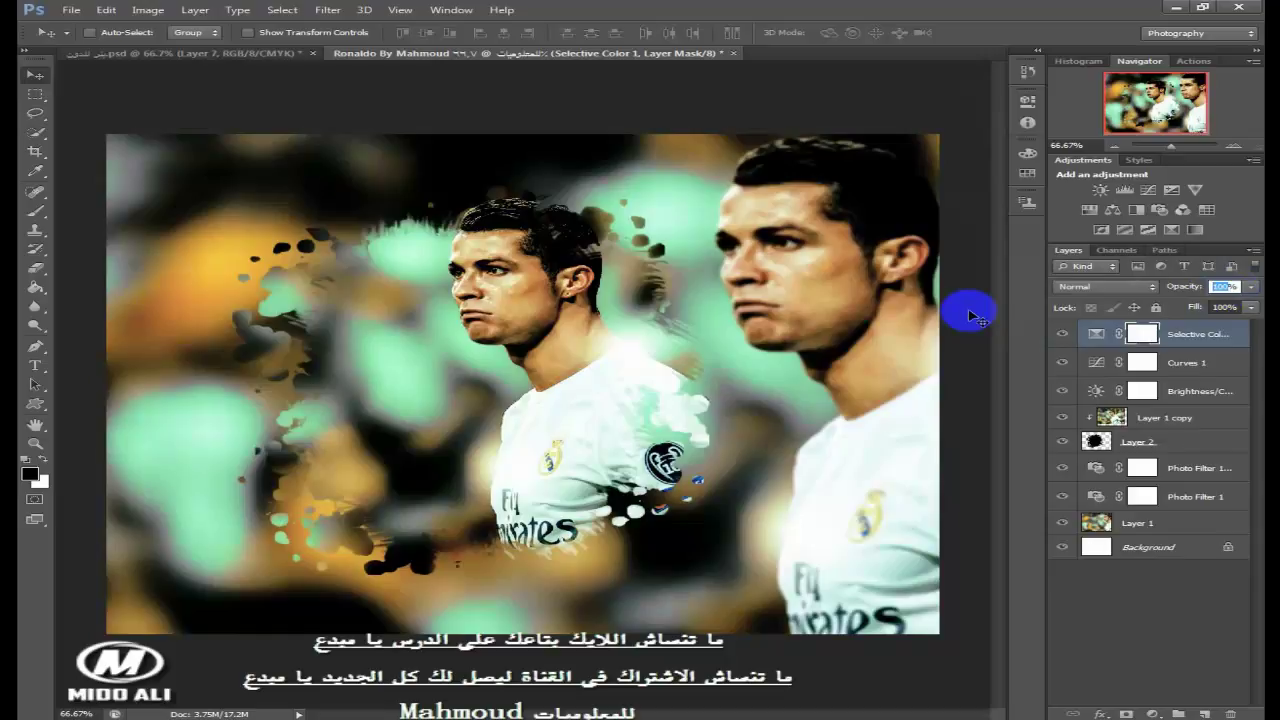
left_click(1238, 340)
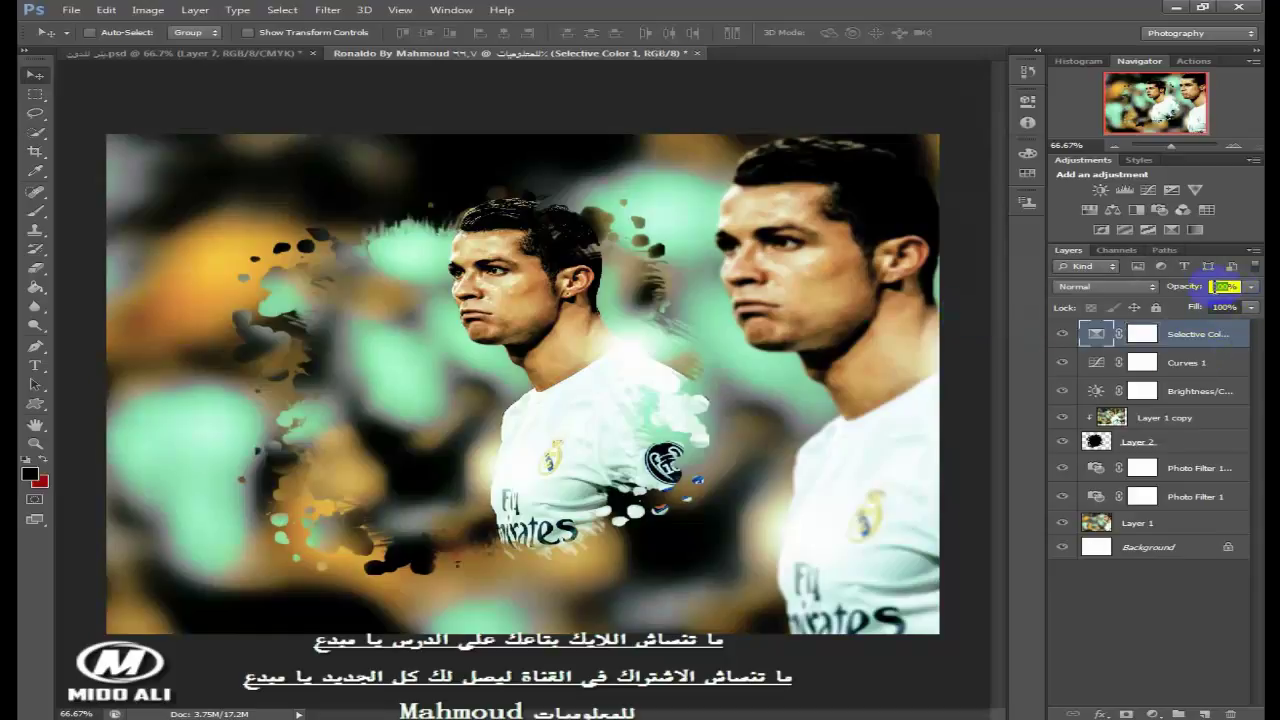
right_click(1226, 334)
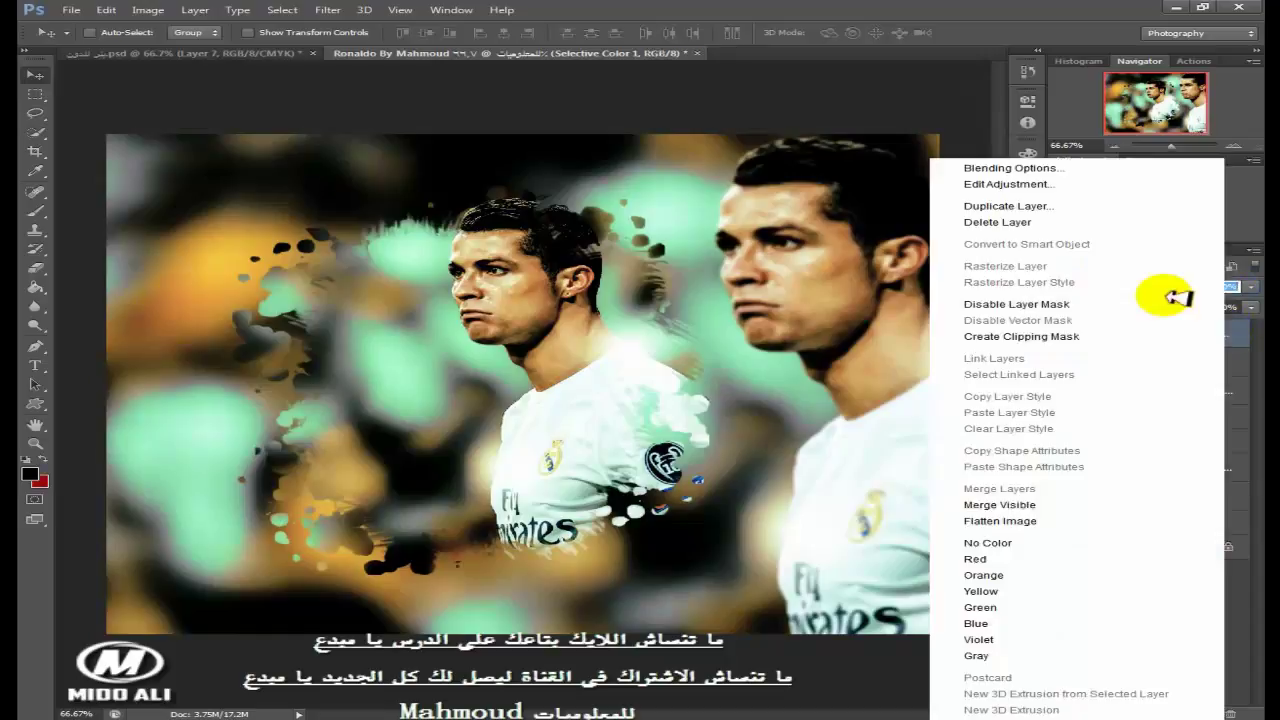
left_click(1079, 204)
left_click_drag(1207, 365, 1194, 543)
left_click(1215, 340)
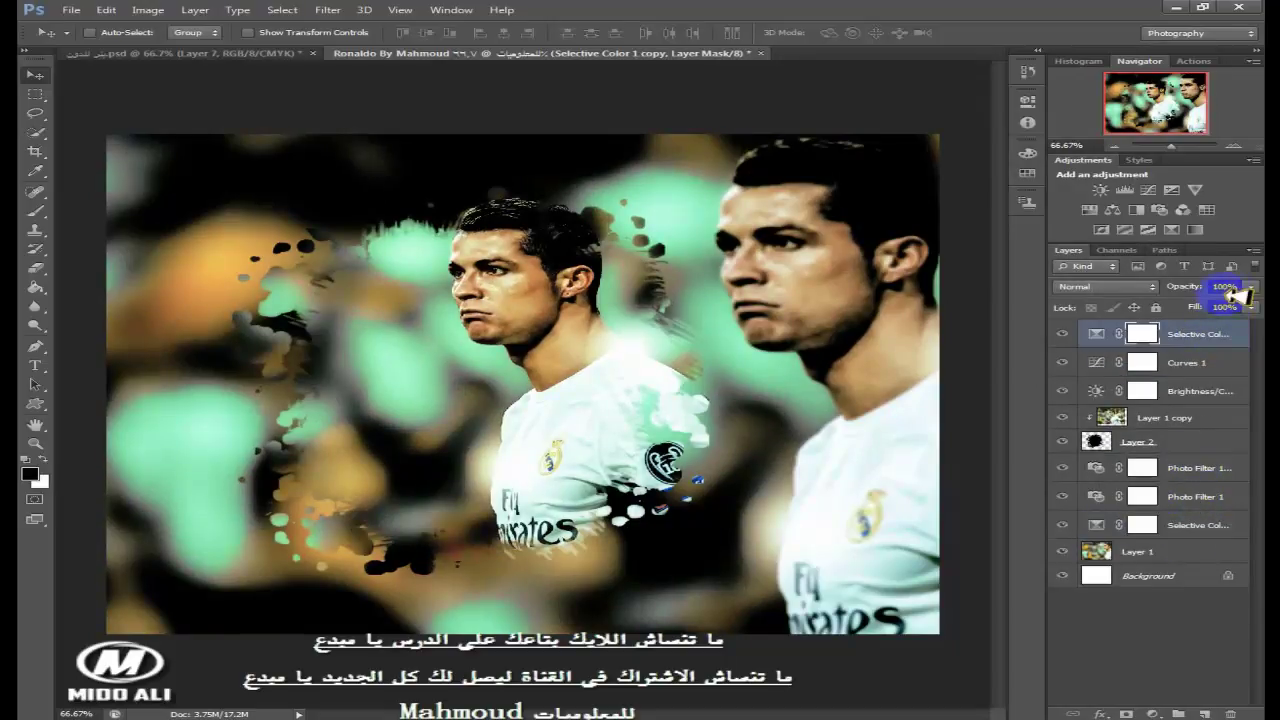
- Set the topmost Selective Color copy to 40% opacity and 50% fill, and toggle its visibility to compare
left_click(1226, 286)
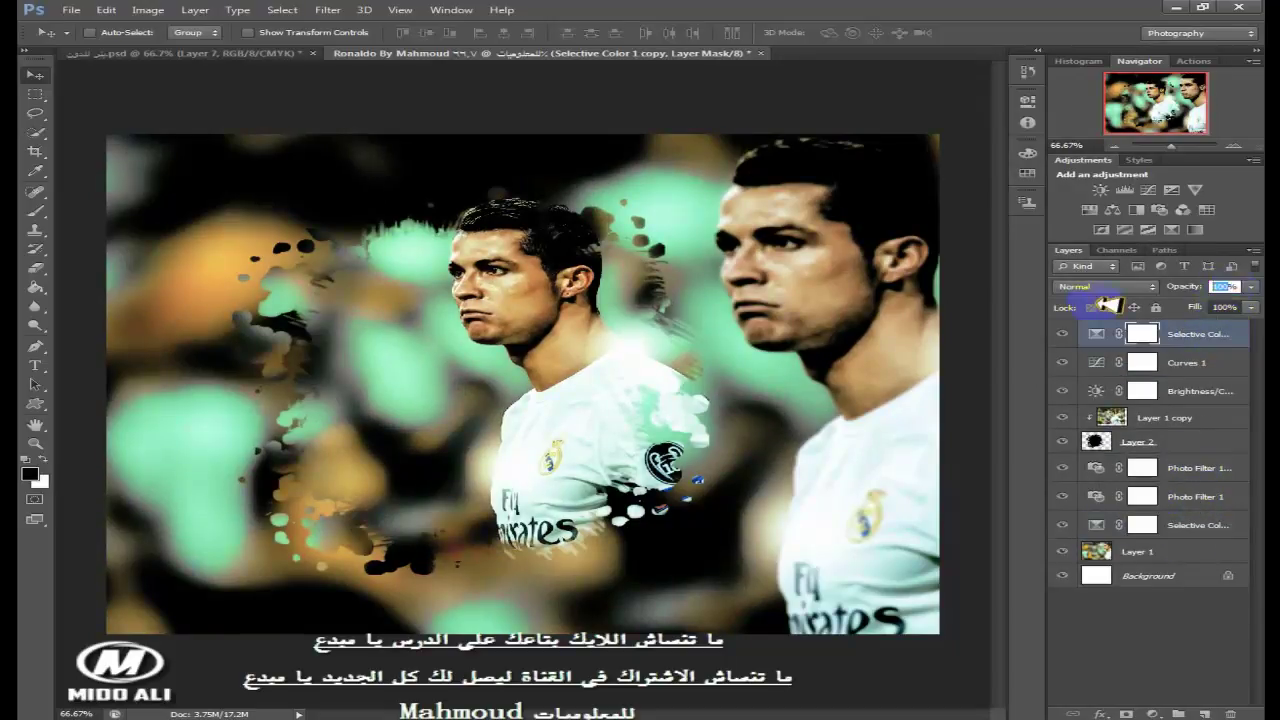
type("40")
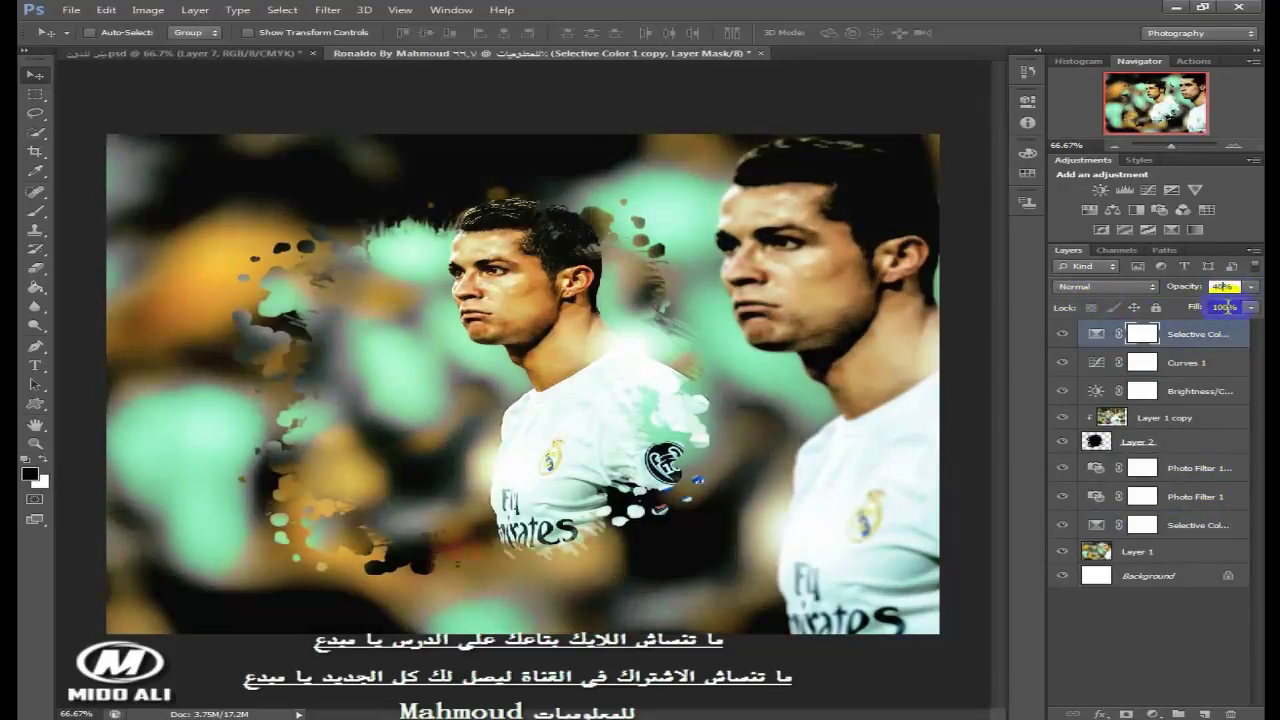
left_click_drag(1228, 307, 1155, 326)
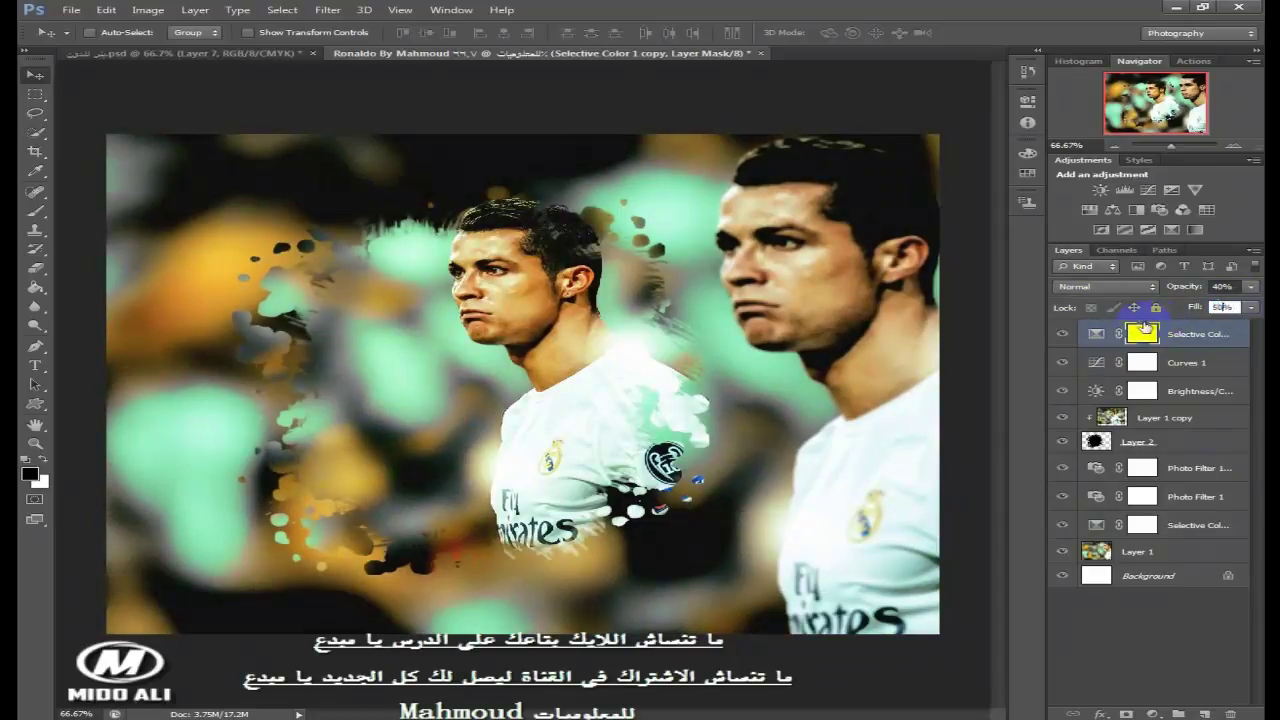
left_click(1063, 335)
left_click(1063, 336)
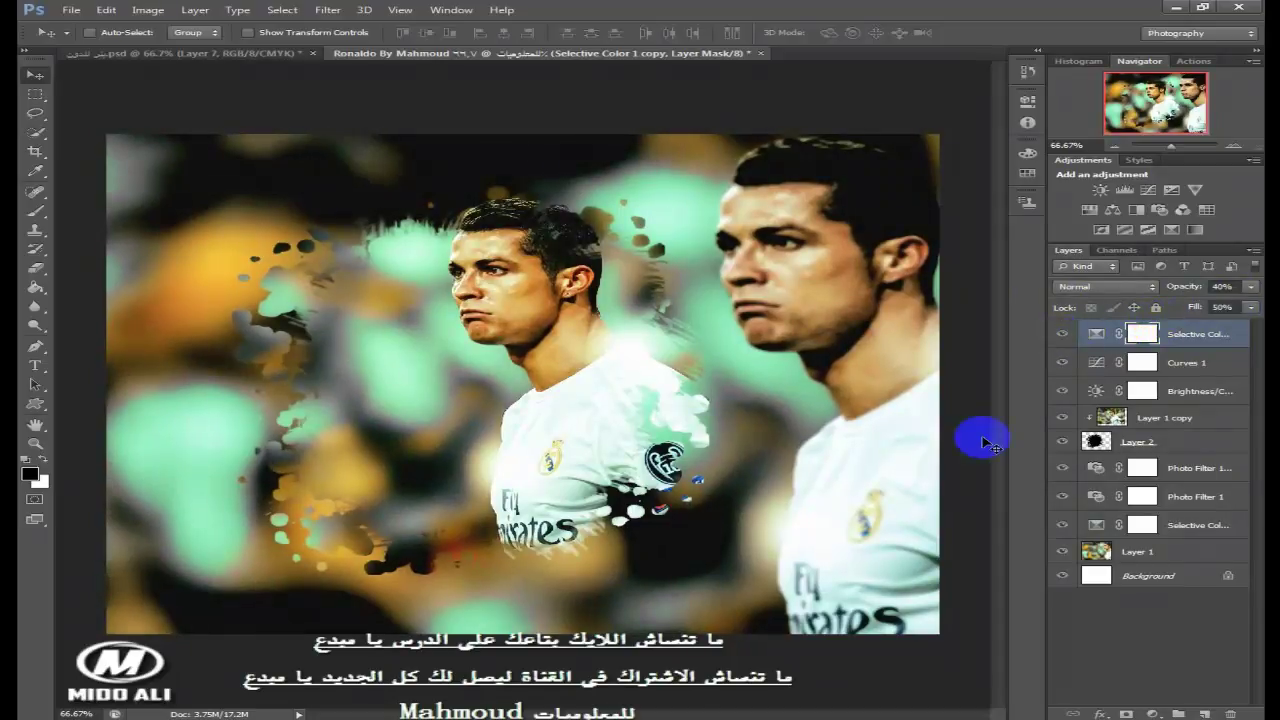
- Add an Exposure adjustment above Layer 2 with Exposure +0.54, Offset +0.1149 and Gamma Correction 0.61
left_click(1210, 436)
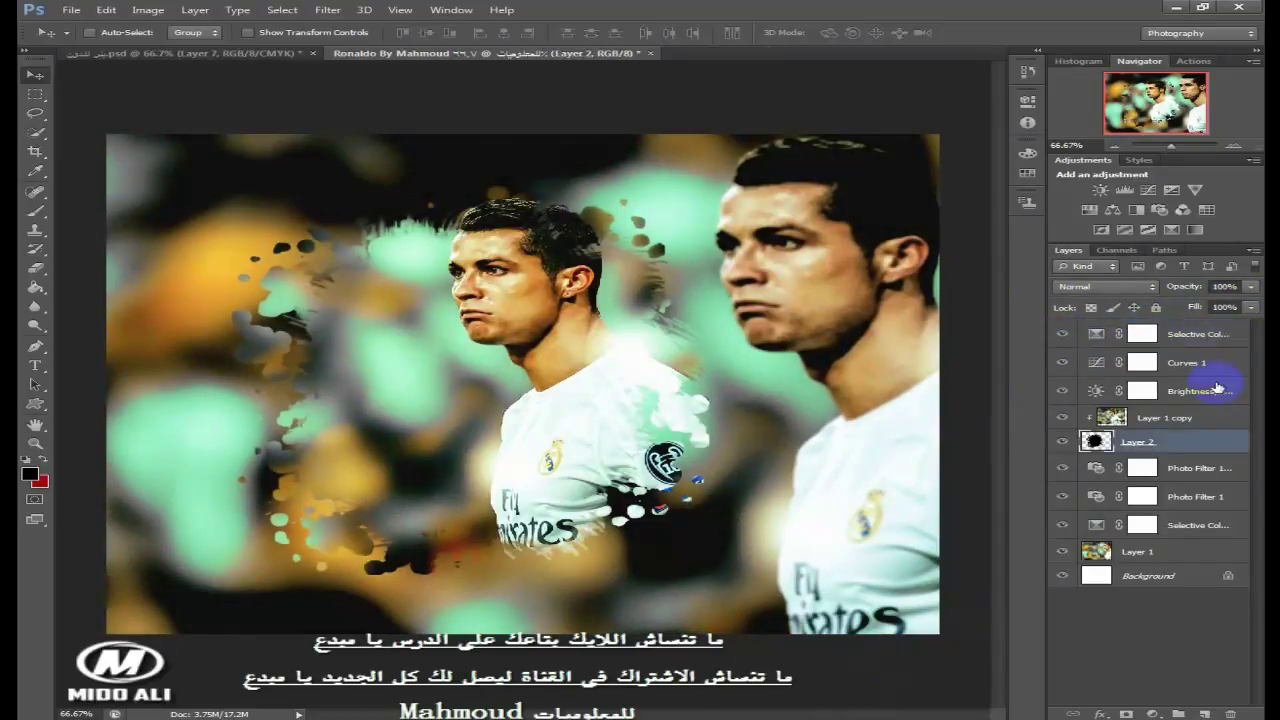
left_click(1172, 189)
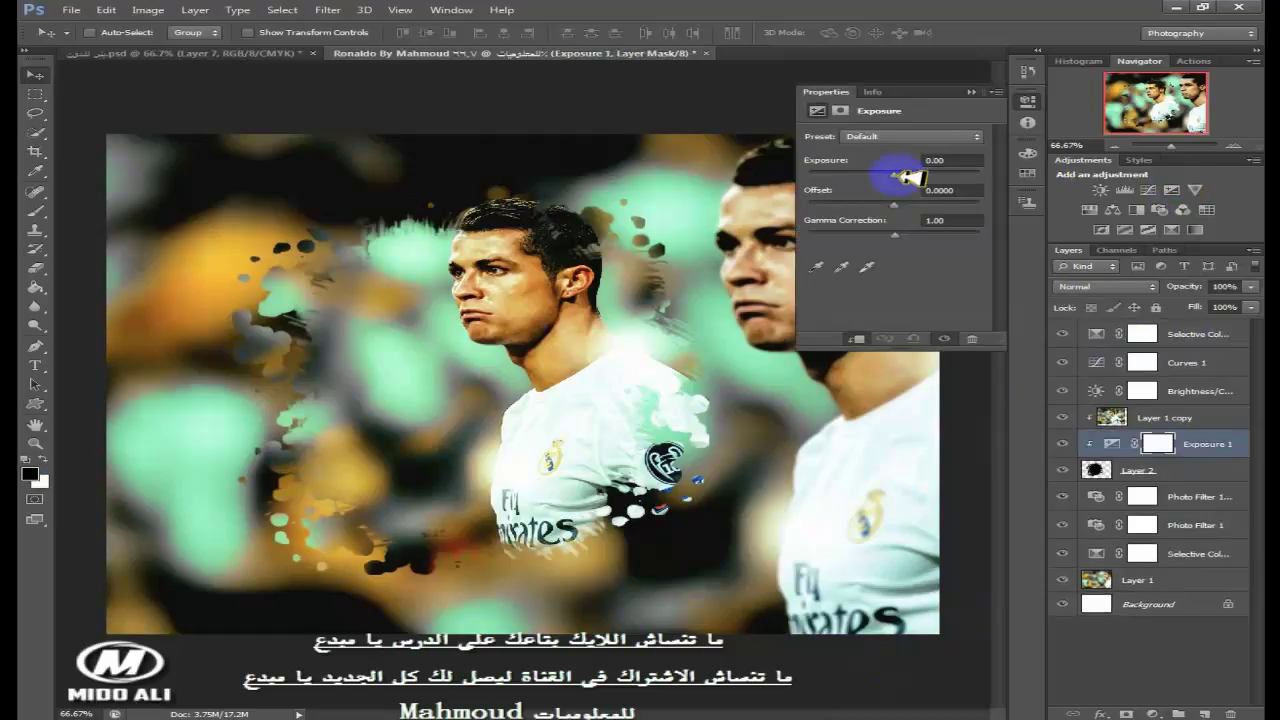
left_click_drag(910, 180, 898, 205)
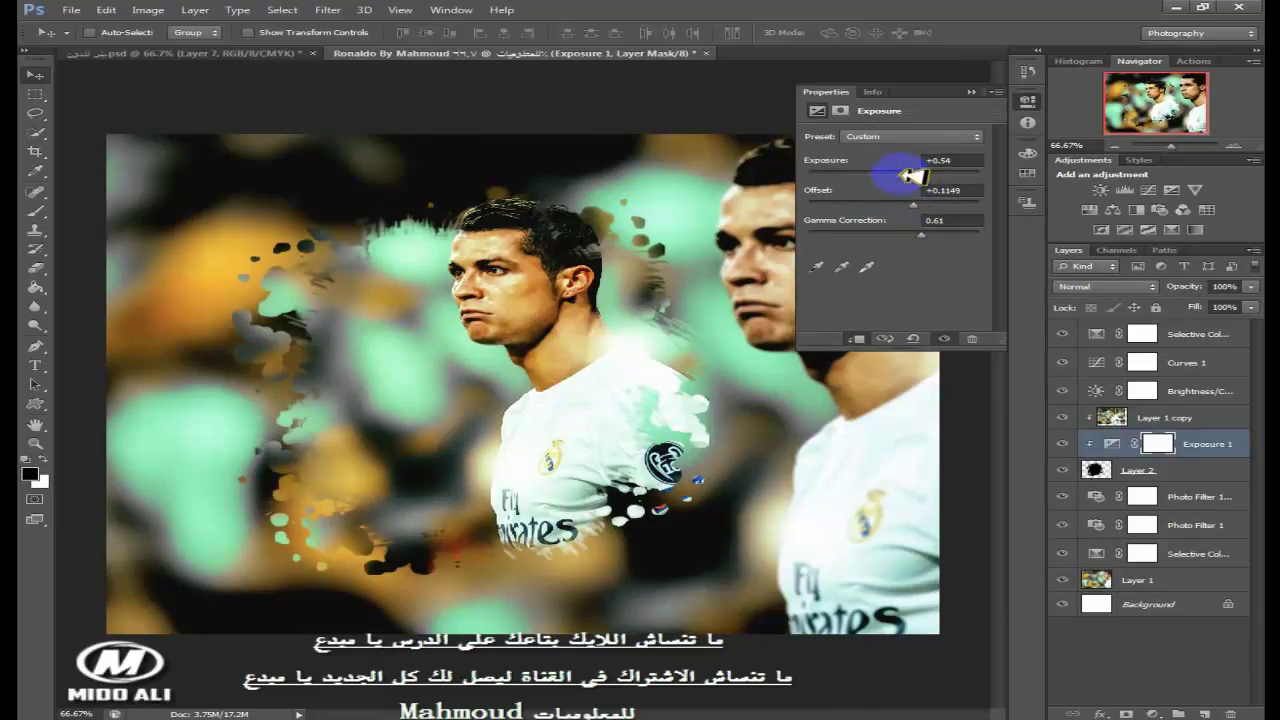
left_click(971, 91)
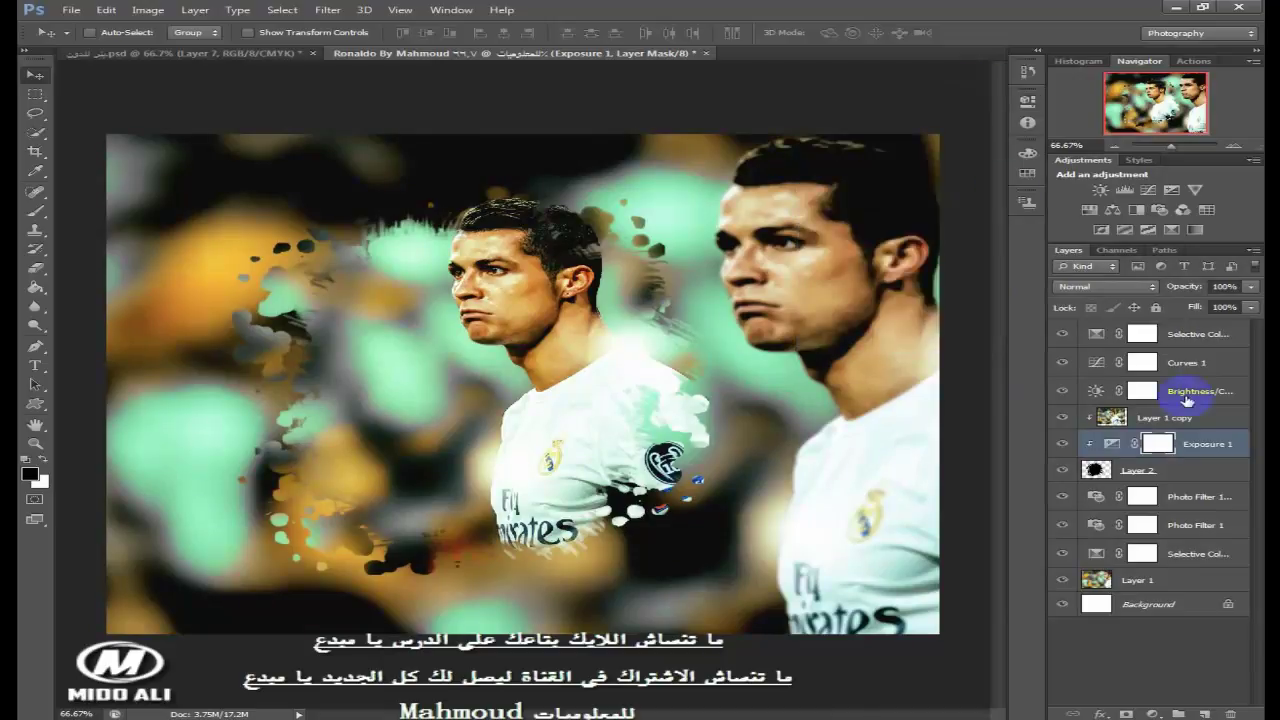
- Move the Exposure adjustment above Layer 1 copy and set its blending mode to Soft Light
left_click_drag(1204, 422, 1202, 410)
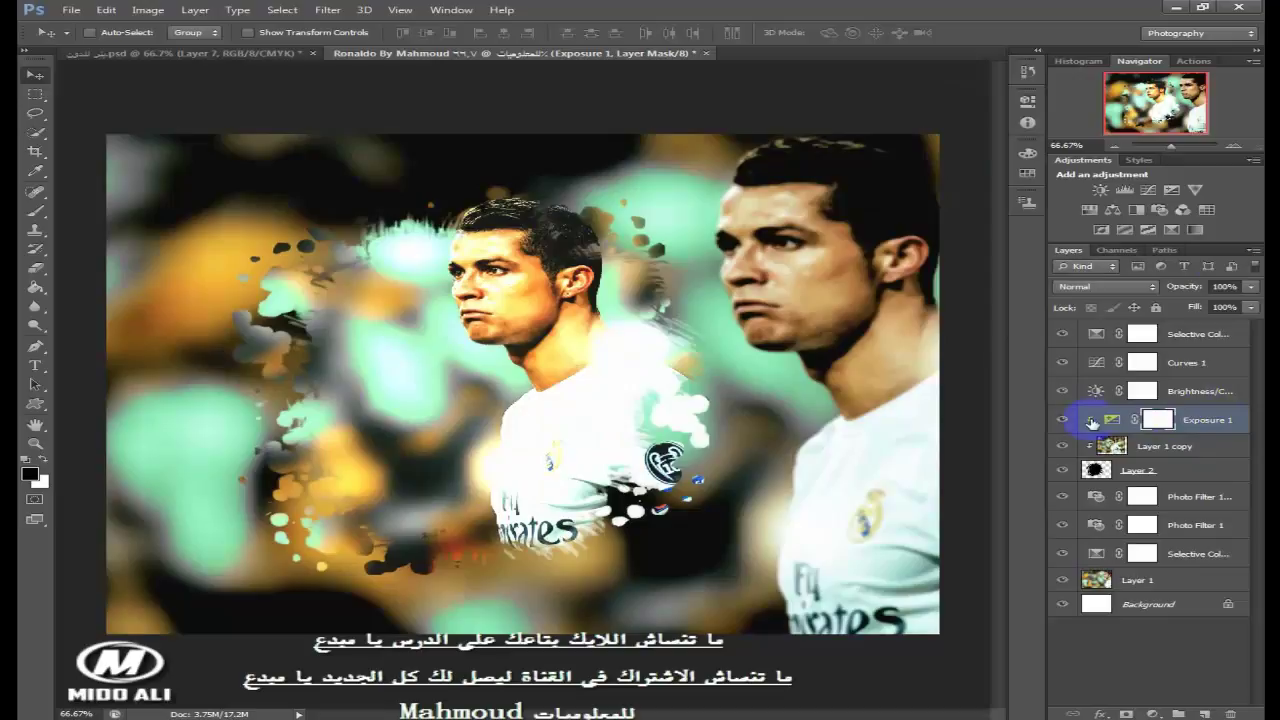
left_click(1138, 287)
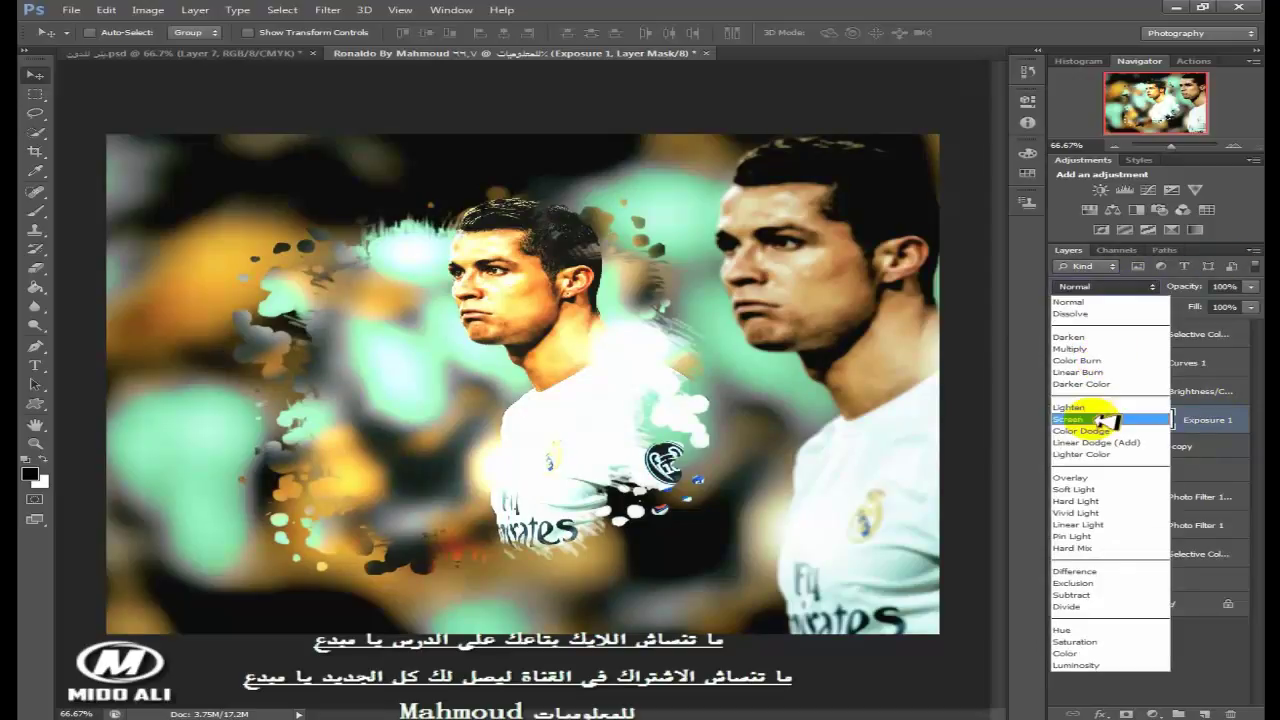
left_click(1097, 489)
- Set the Exposure layer to 31% opacity and 40% fill, and move it above the Brightness/Contrast layer
left_click(1226, 288)
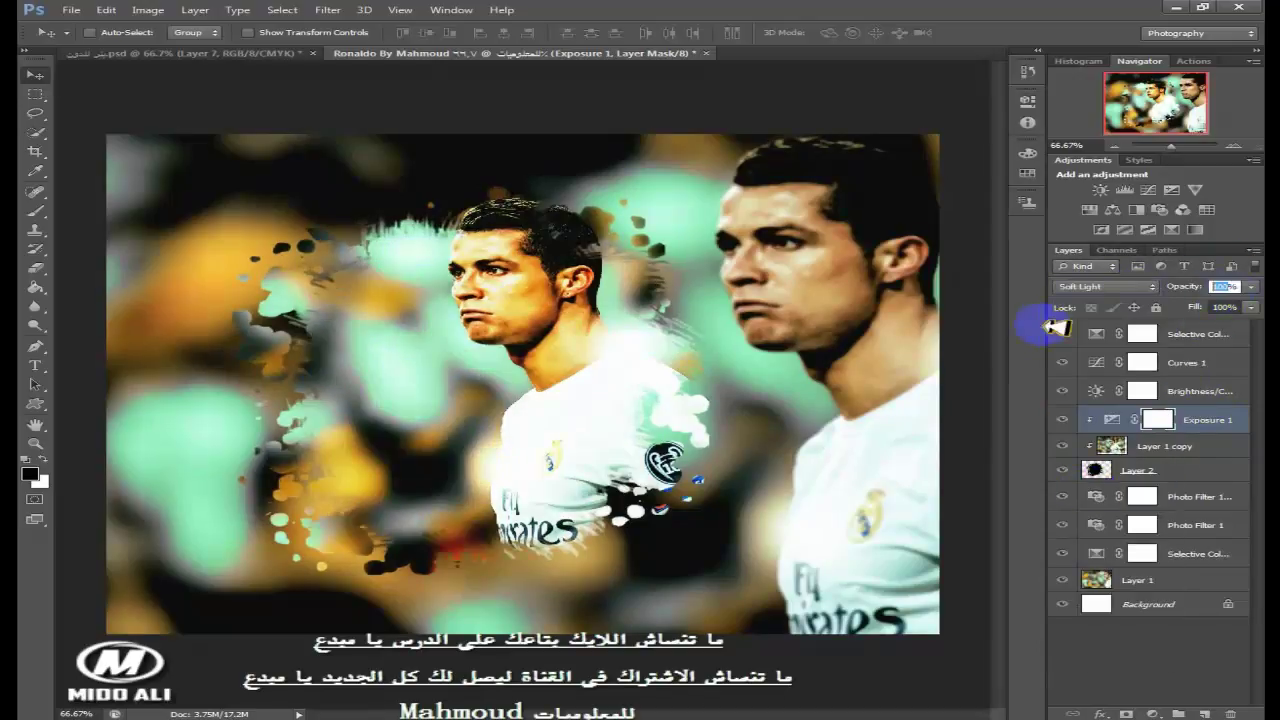
type("3")
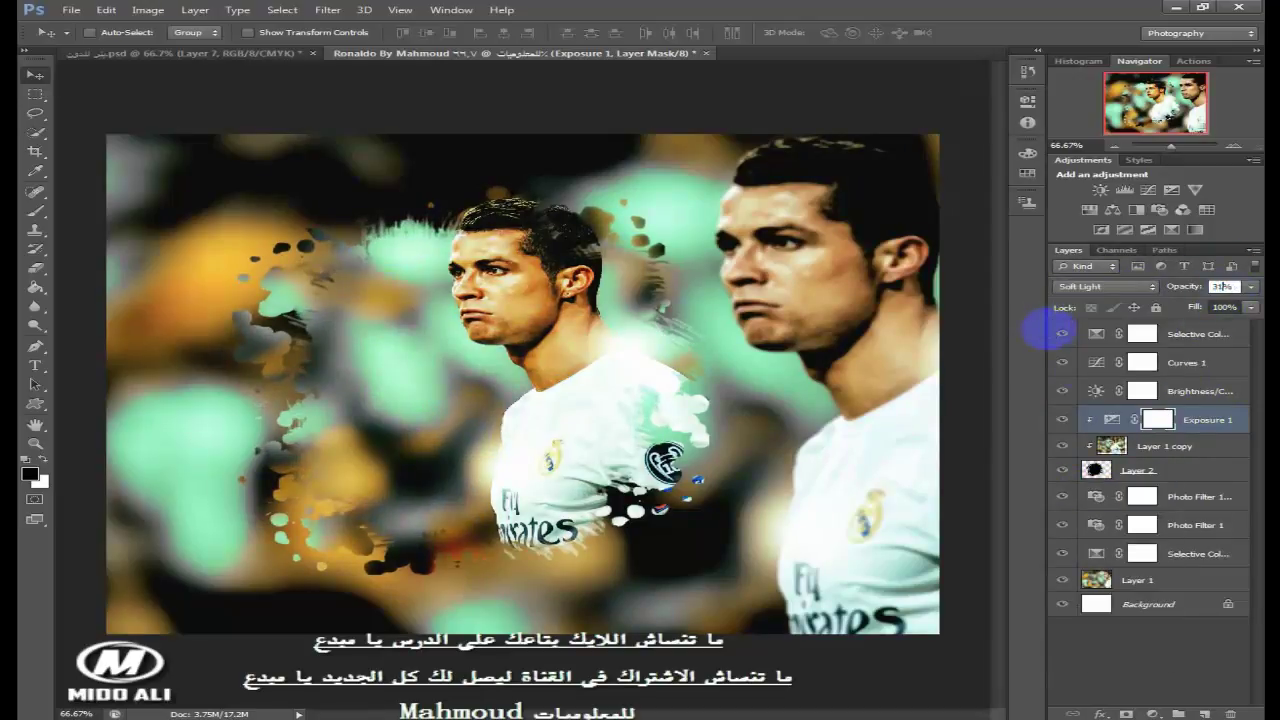
type("1")
left_click(1224, 306)
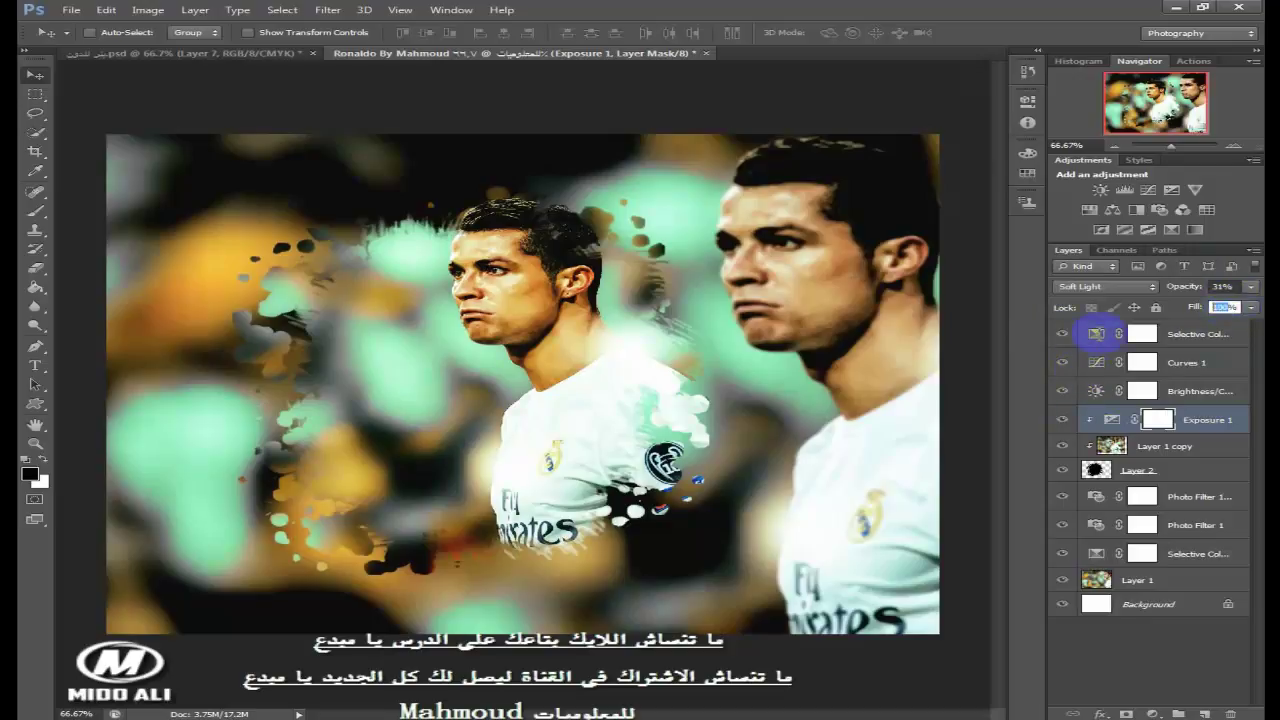
type("40")
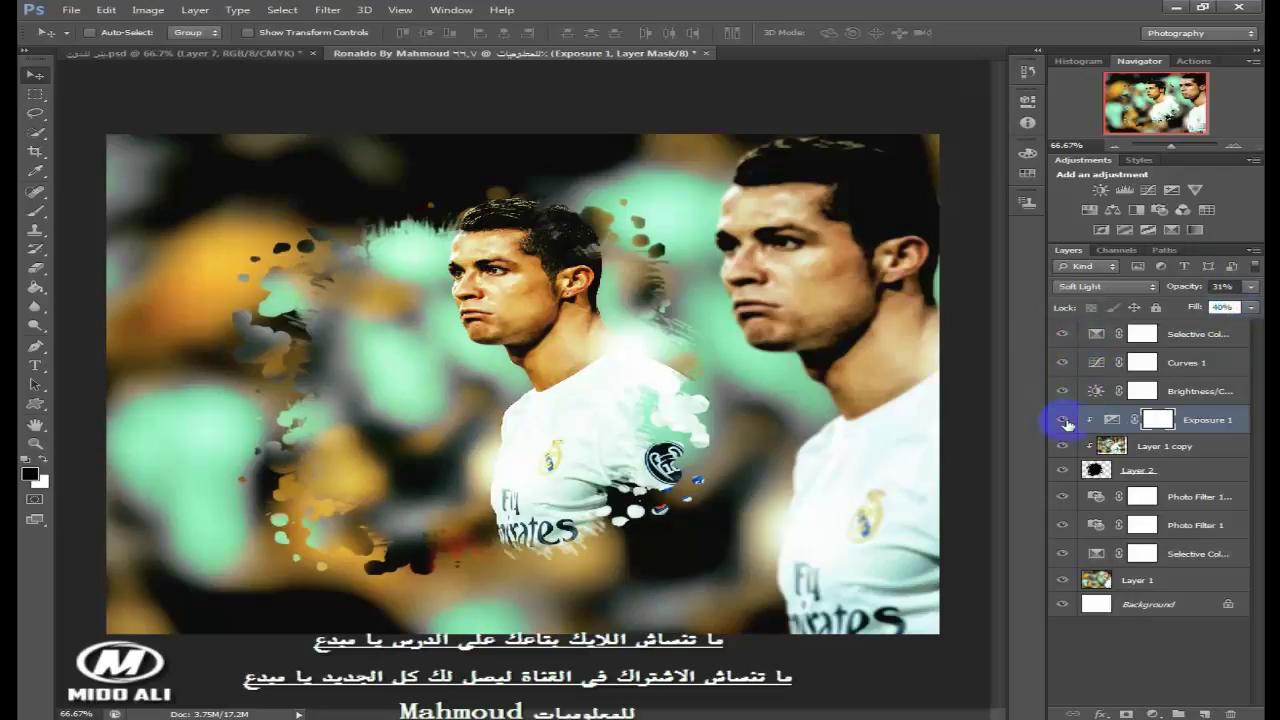
key("Return")
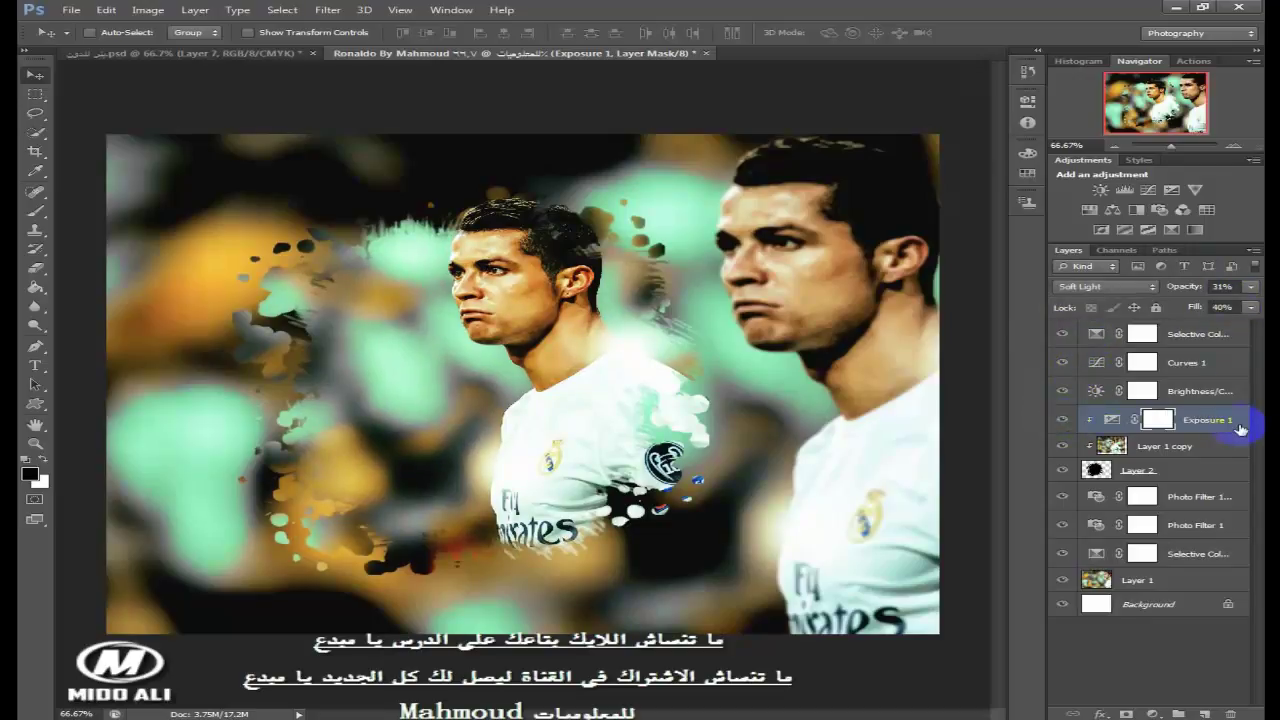
left_click_drag(1240, 430, 1235, 365)
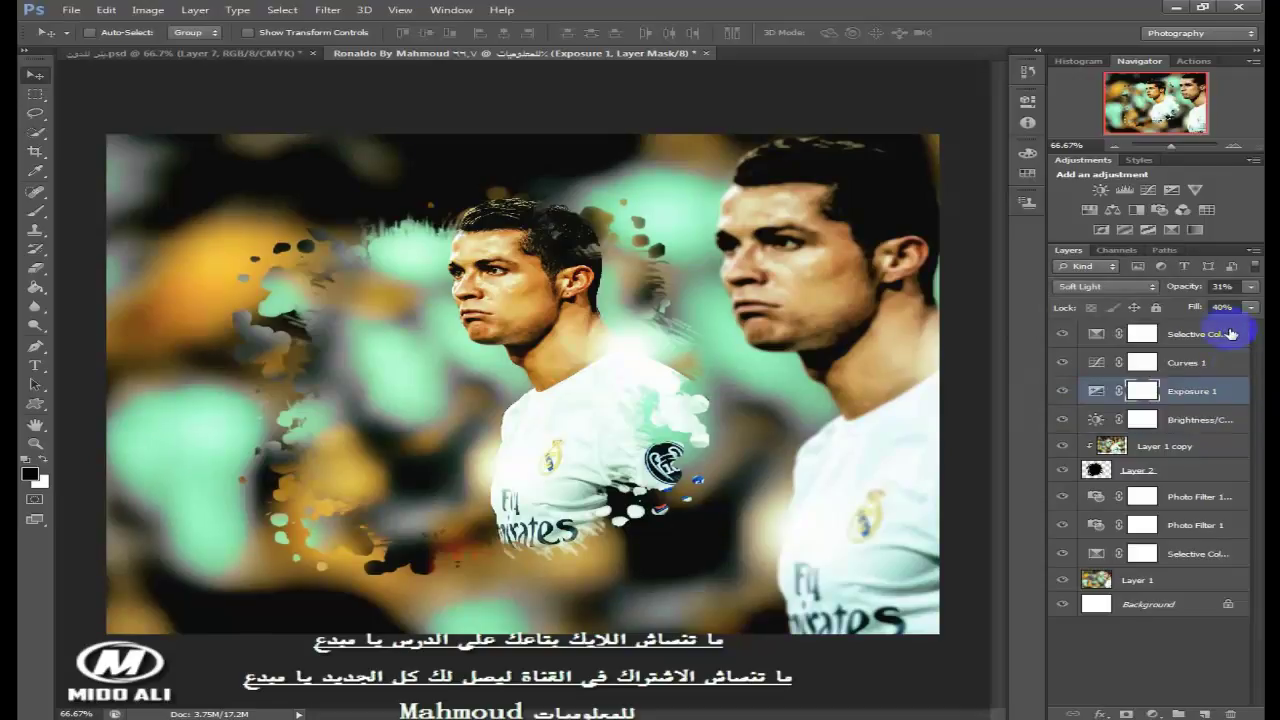
- Copy the Selective Color adjustment from the other open PSD to the top of the Ronaldo document's layer stack
left_click(1226, 335)
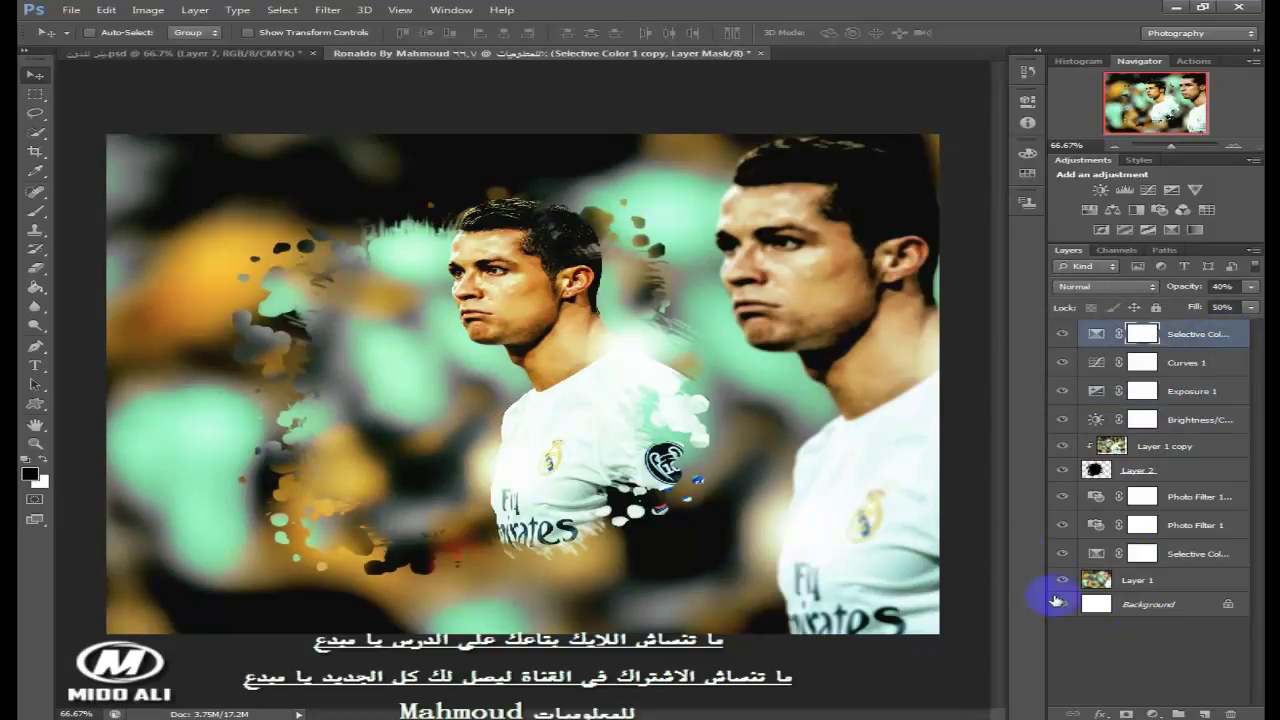
left_click(286, 52)
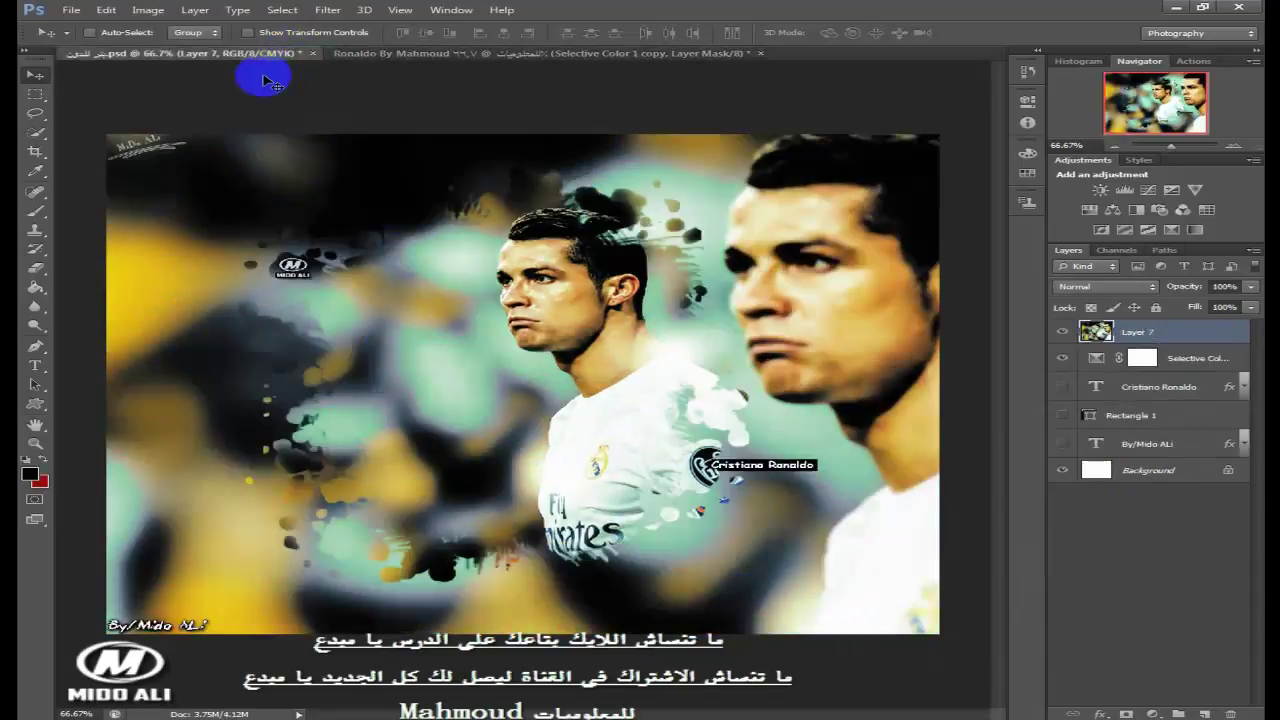
left_click(1212, 358)
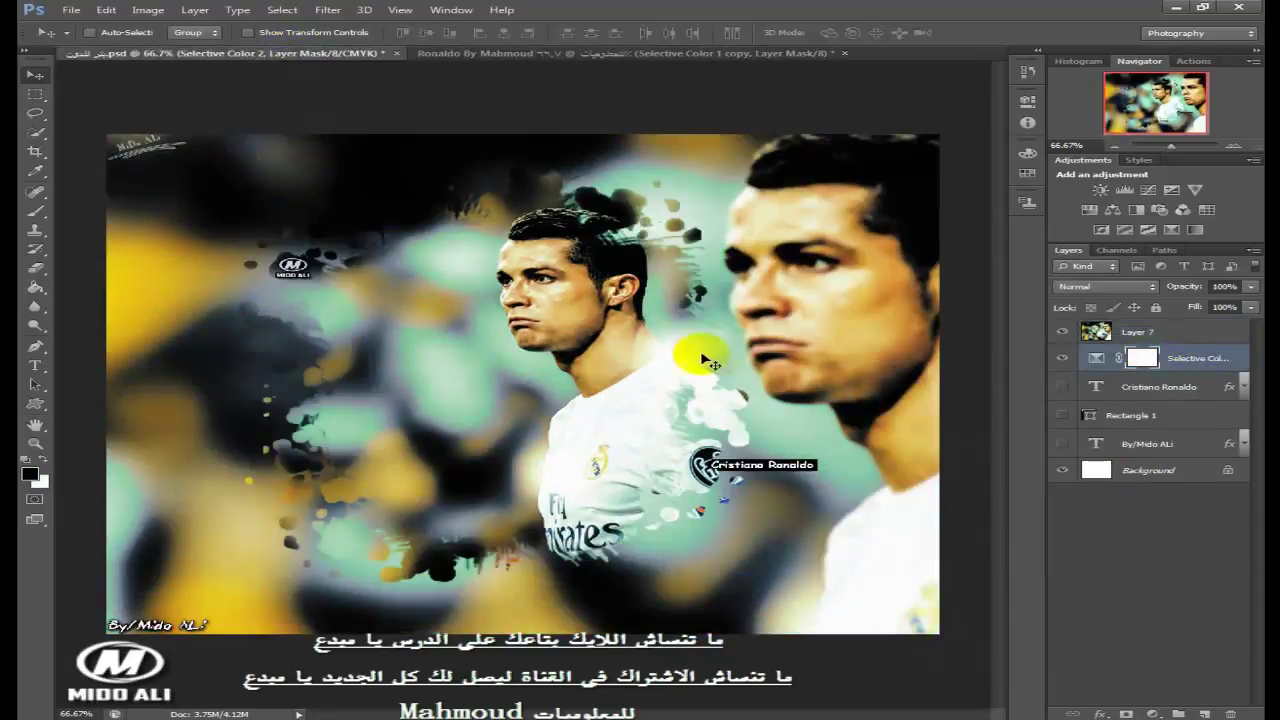
left_click(636, 56)
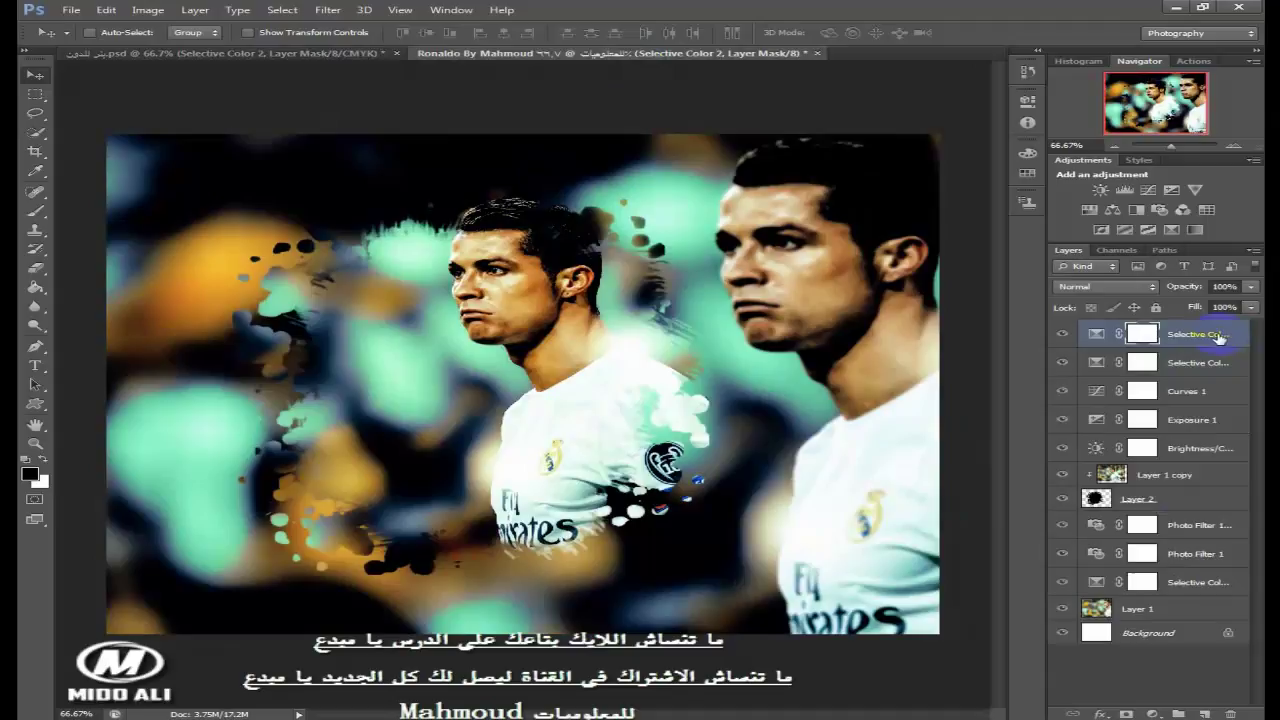
left_click(1218, 338)
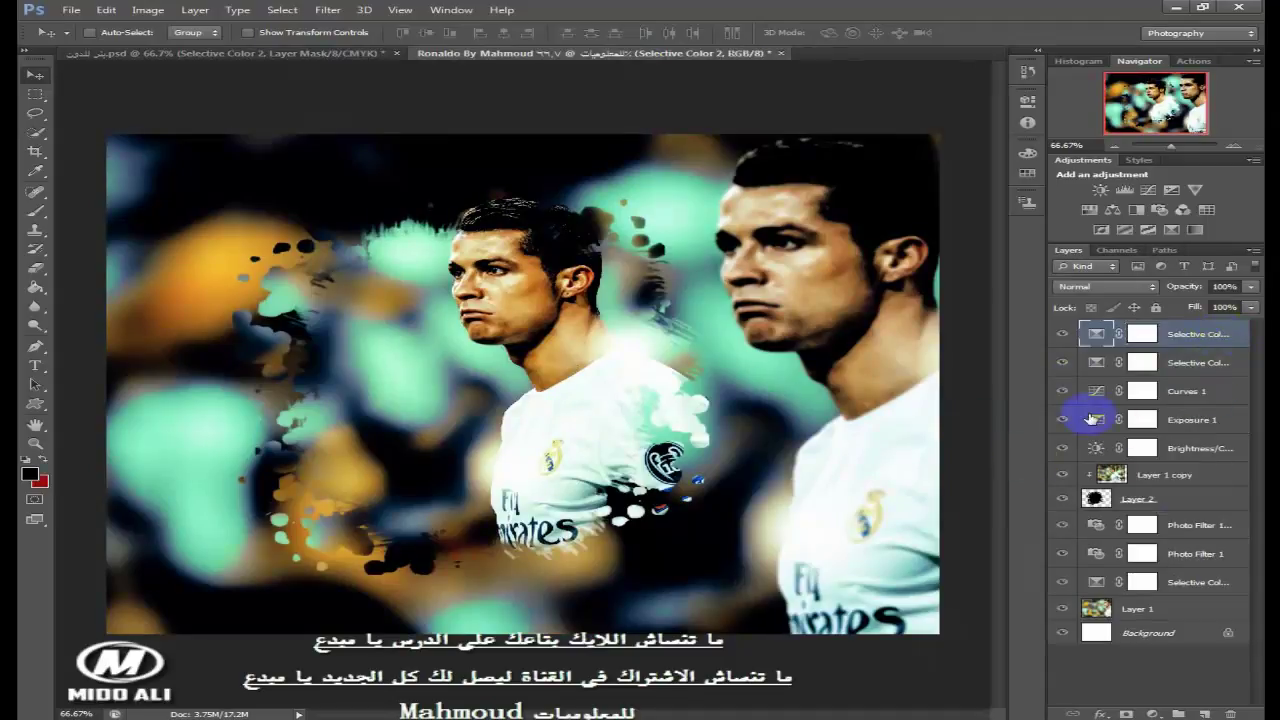
- Hide the Selective Color layer above Curves 1 and toggle the one above Layer 1 to compare its effect
left_click(1063, 363)
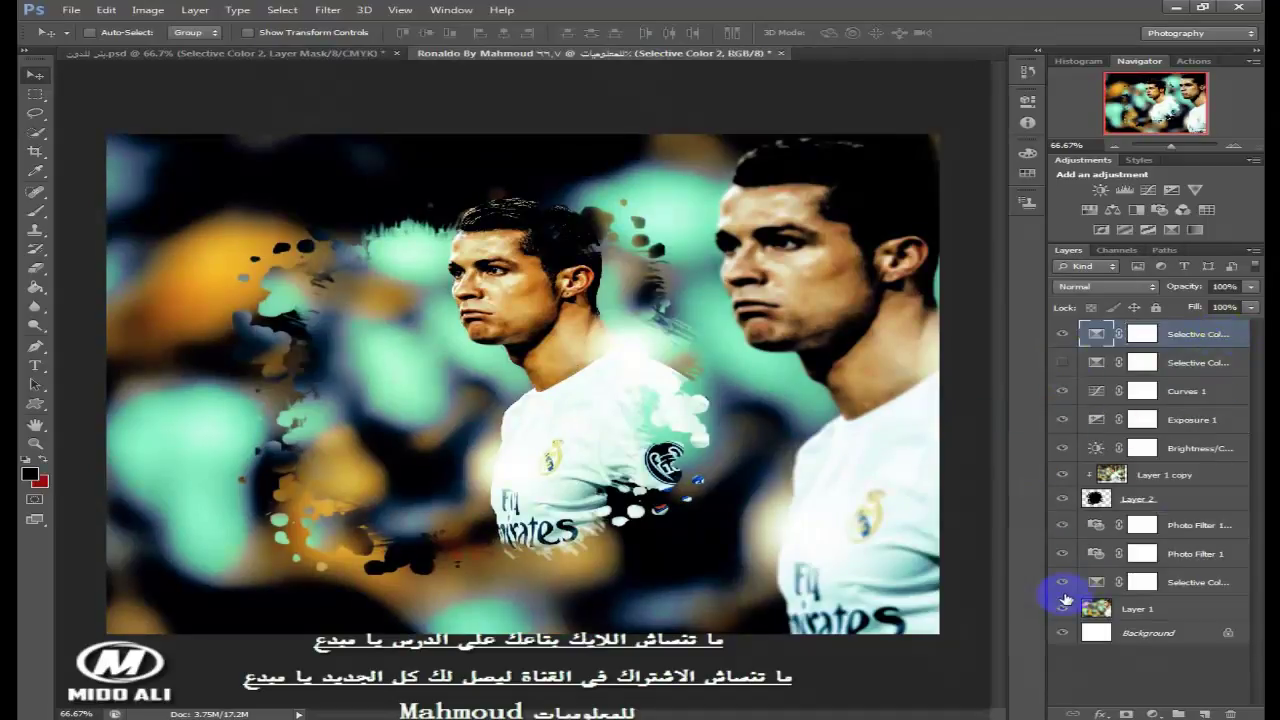
left_click(1064, 584)
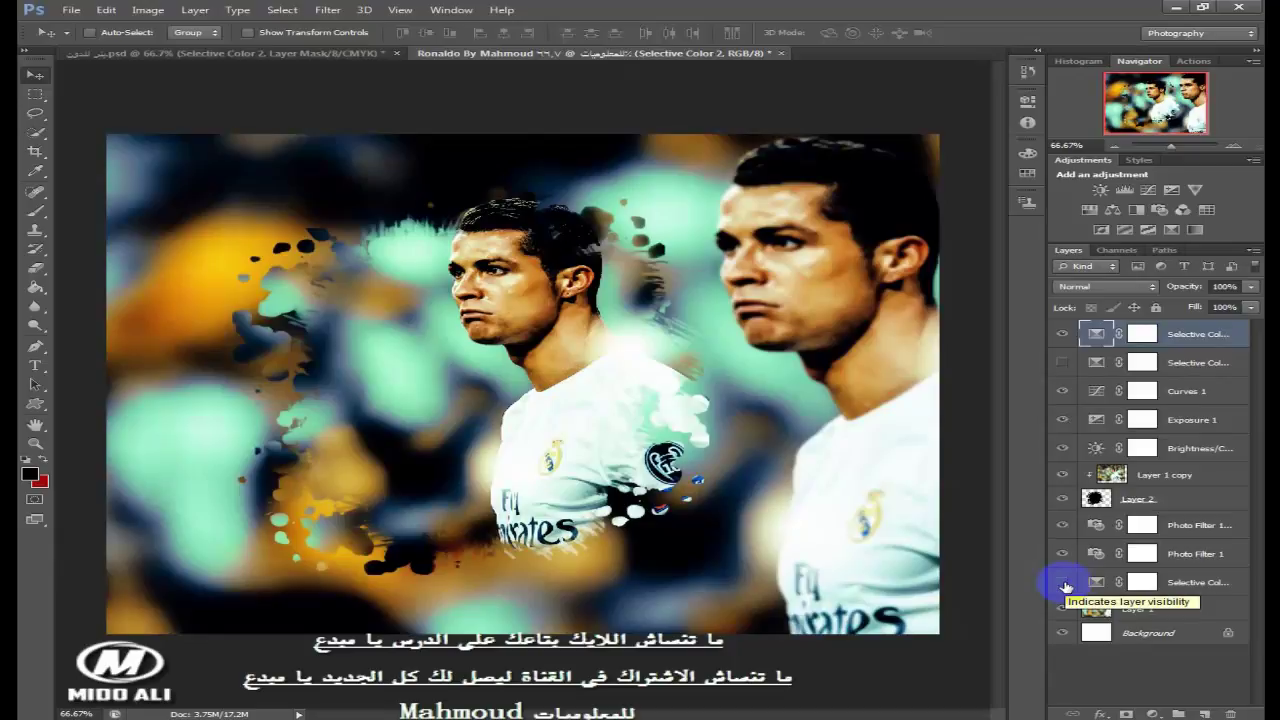
left_click(1064, 584)
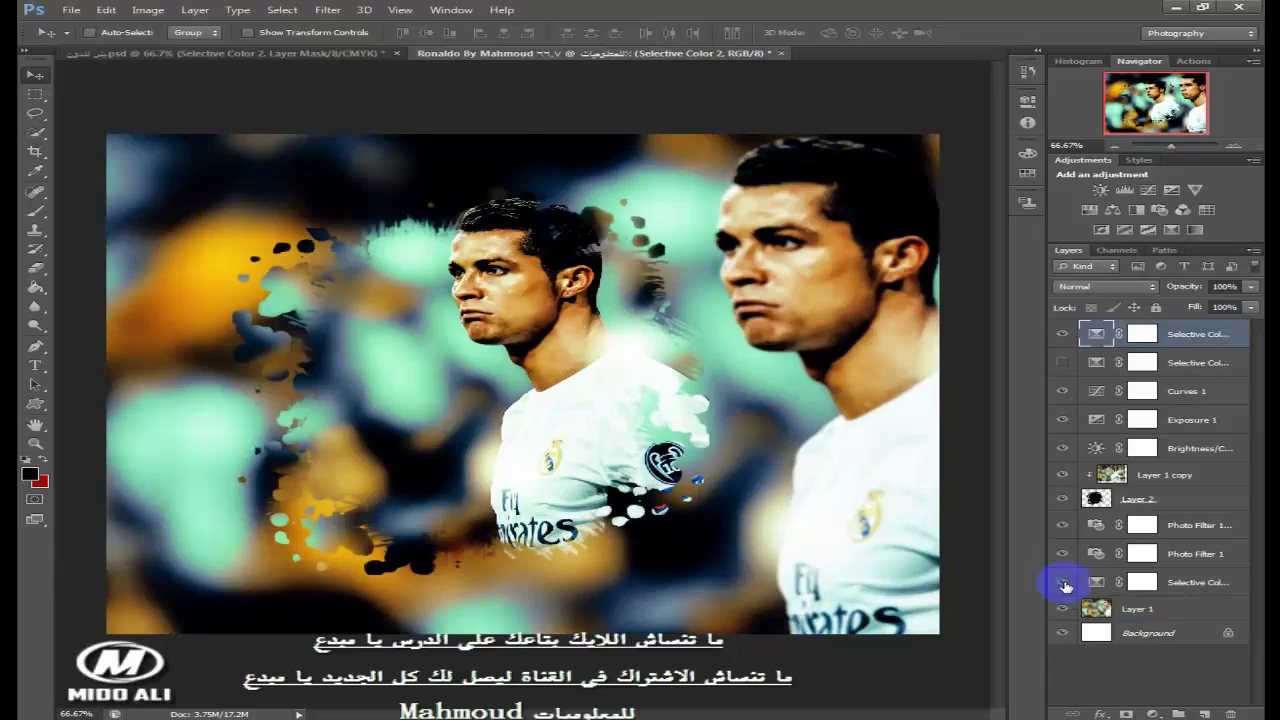
- Set the Selective Color layer above Layer 1 to 50% opacity and 50% fill, and show the one above Curves 1 again
left_click(1213, 590)
left_click(1224, 286)
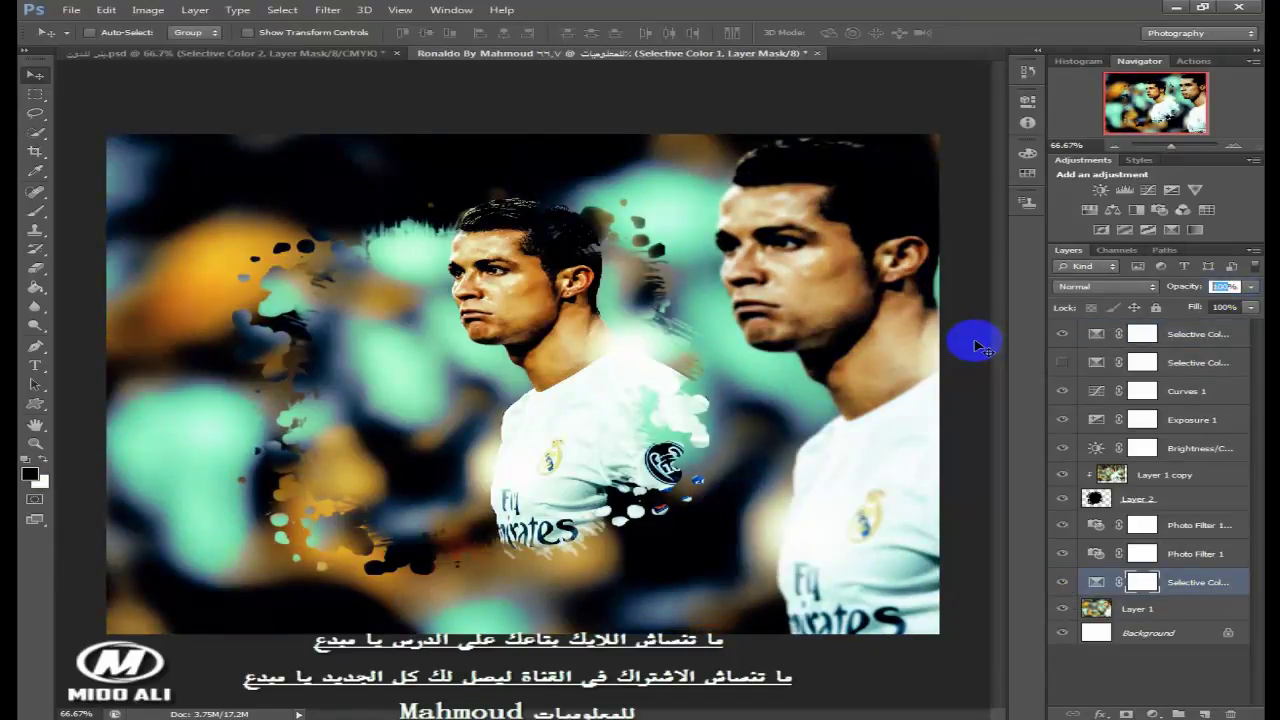
type("50")
left_click(1224, 306)
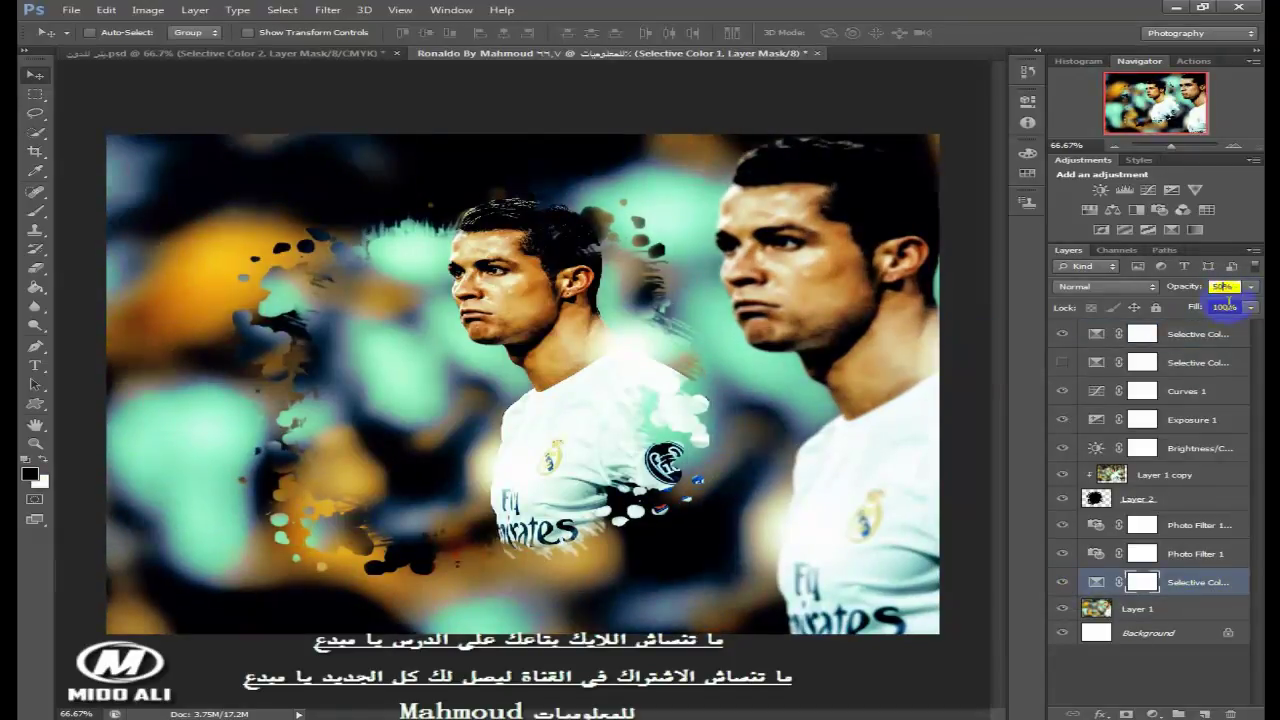
type("50")
left_click(1087, 355)
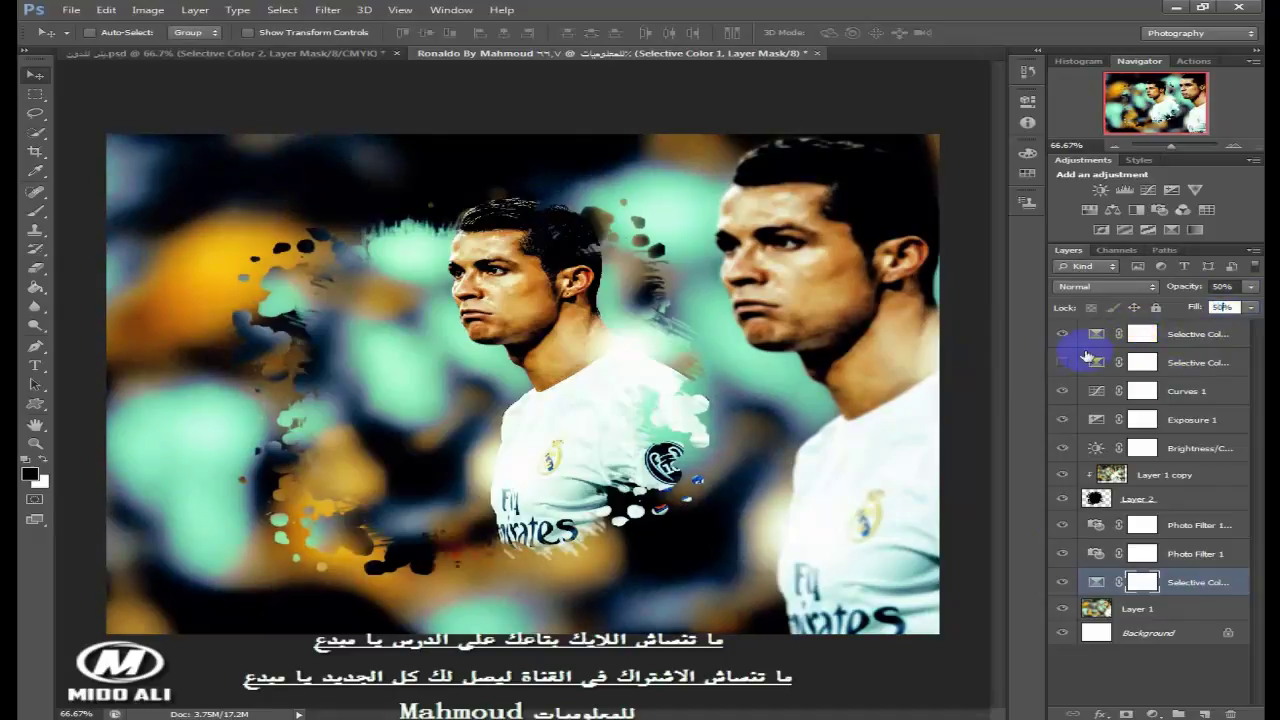
- Set the Selective Color layer directly above Curves 1 to 11% opacity and 20% fill
left_click(1211, 362)
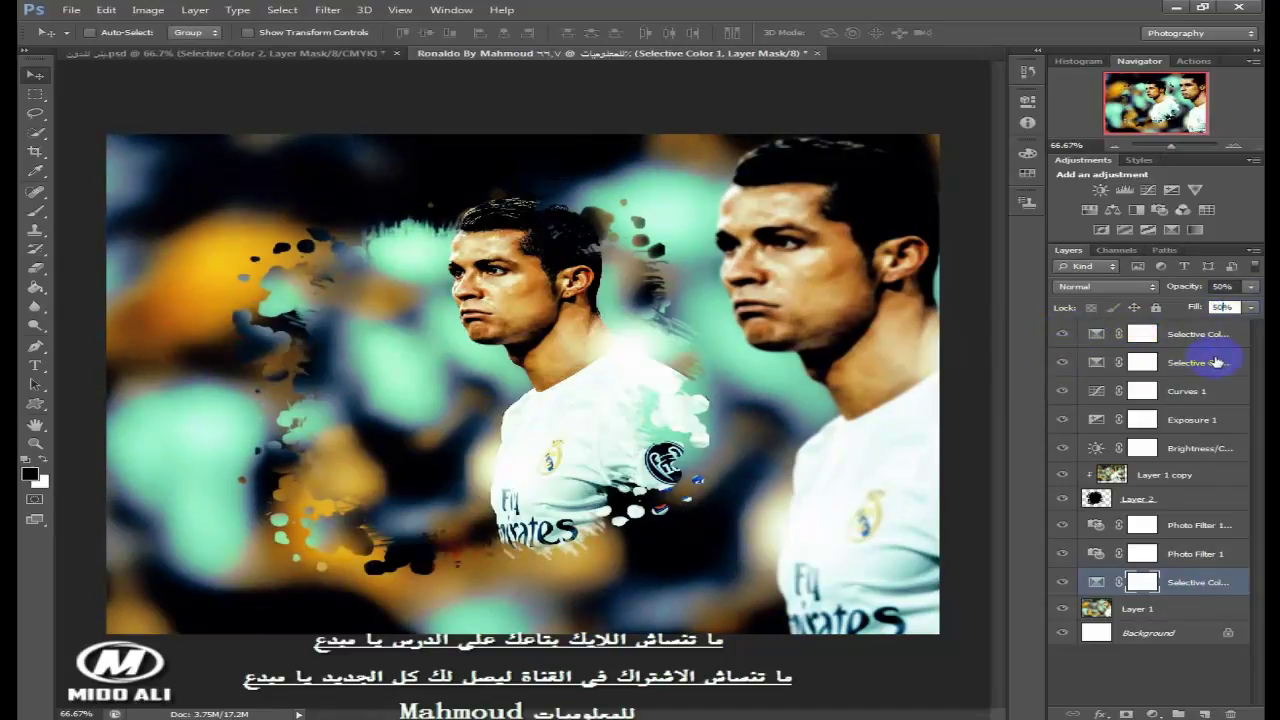
left_click(1224, 307)
left_click(1222, 286)
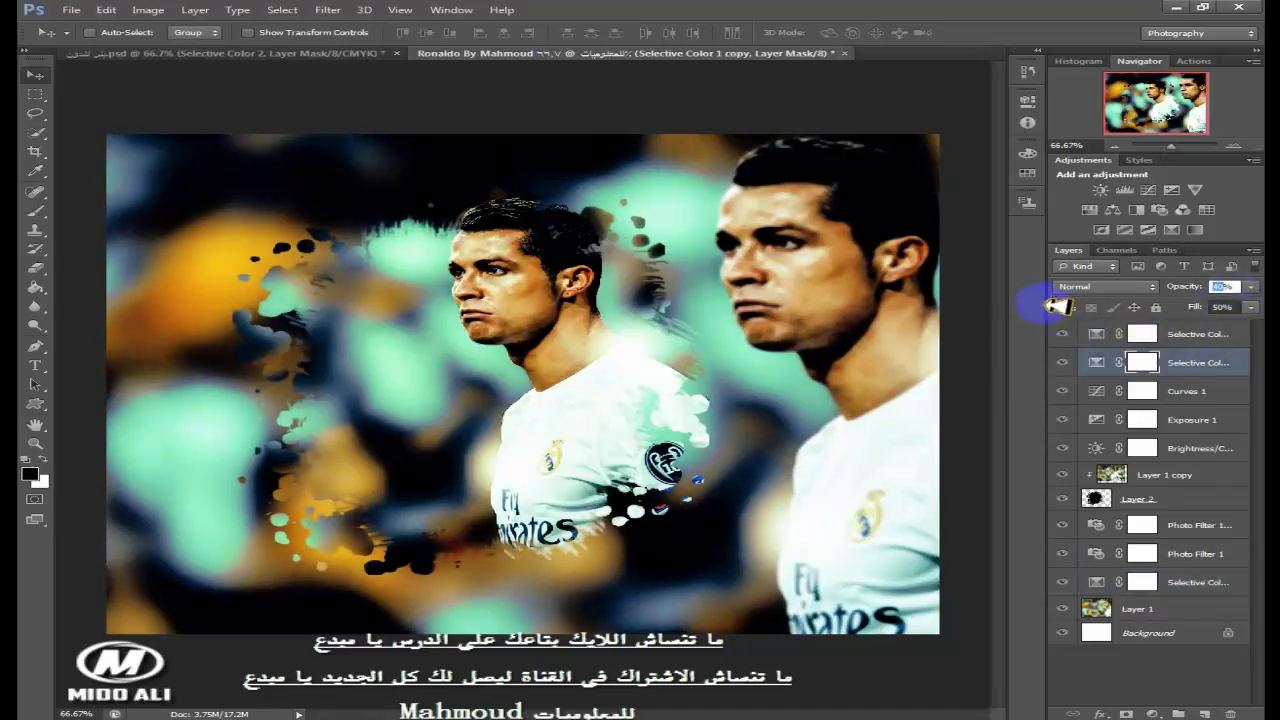
type("11")
key("Tab")
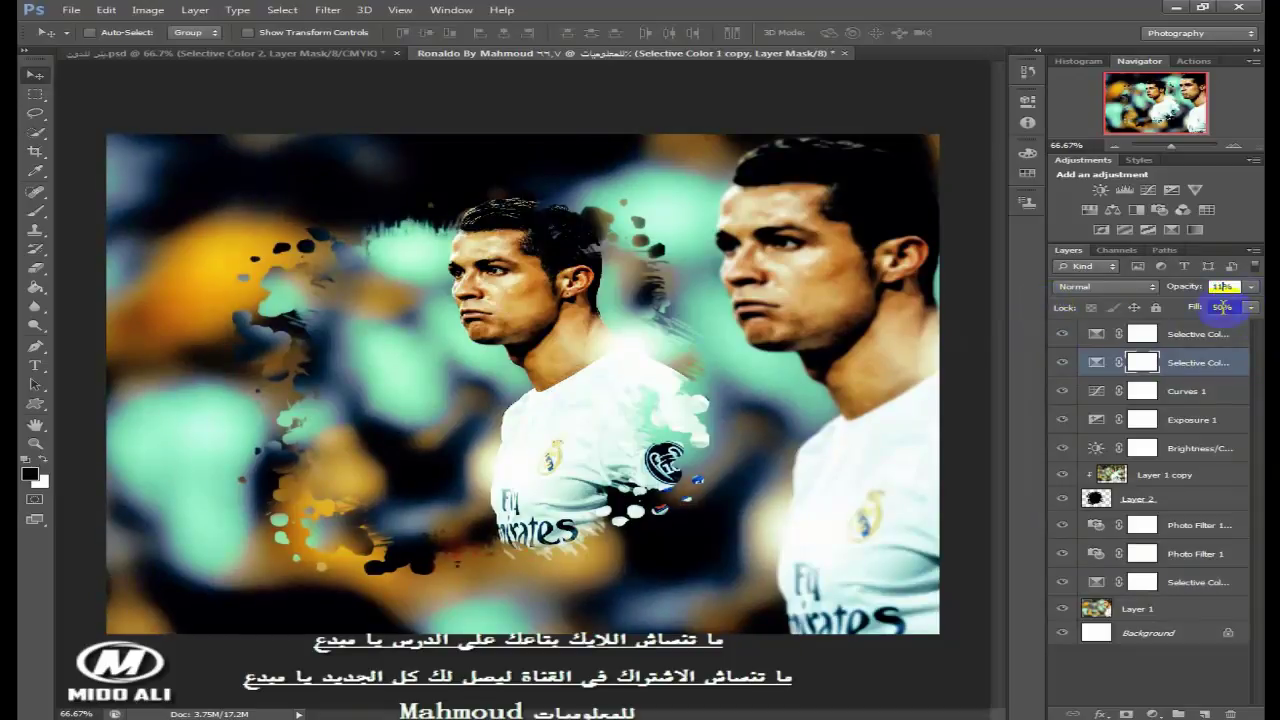
type("20")
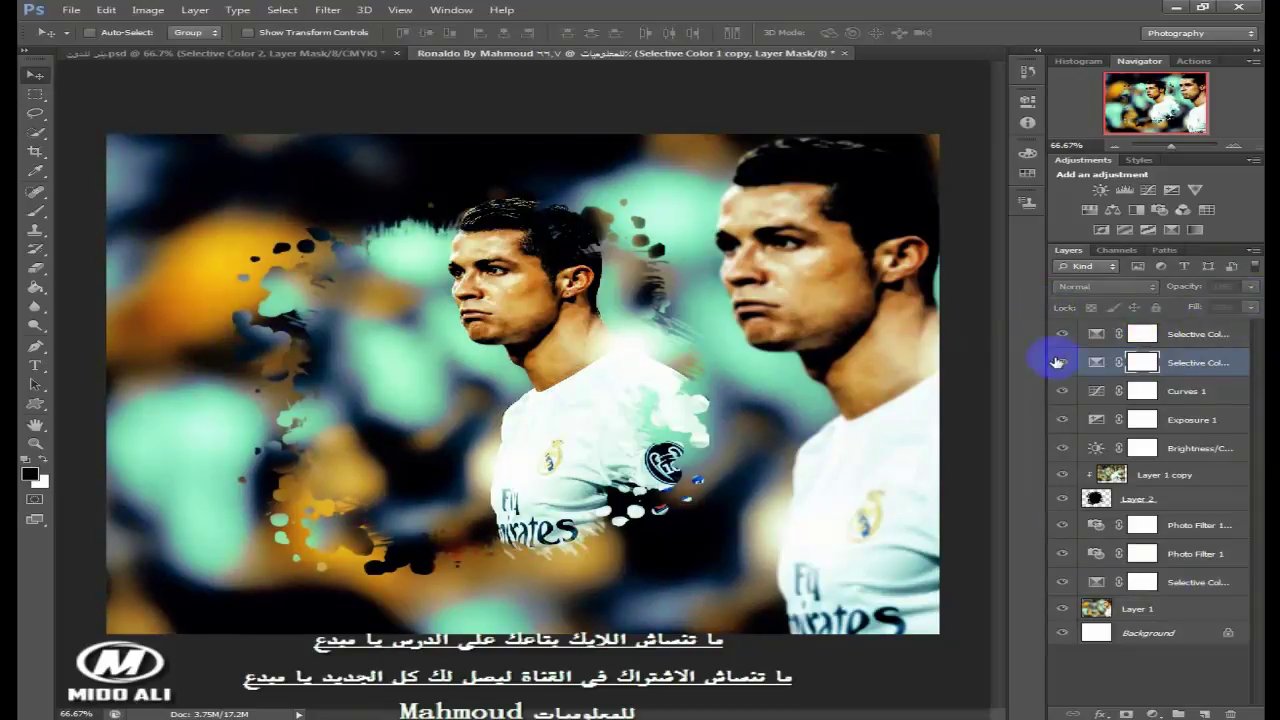
- Set the topmost Selective Color layer to 50% opacity and 60% fill, and toggle its visibility to compare the effect
left_click(1063, 335)
left_click(1063, 336)
left_click(1175, 334)
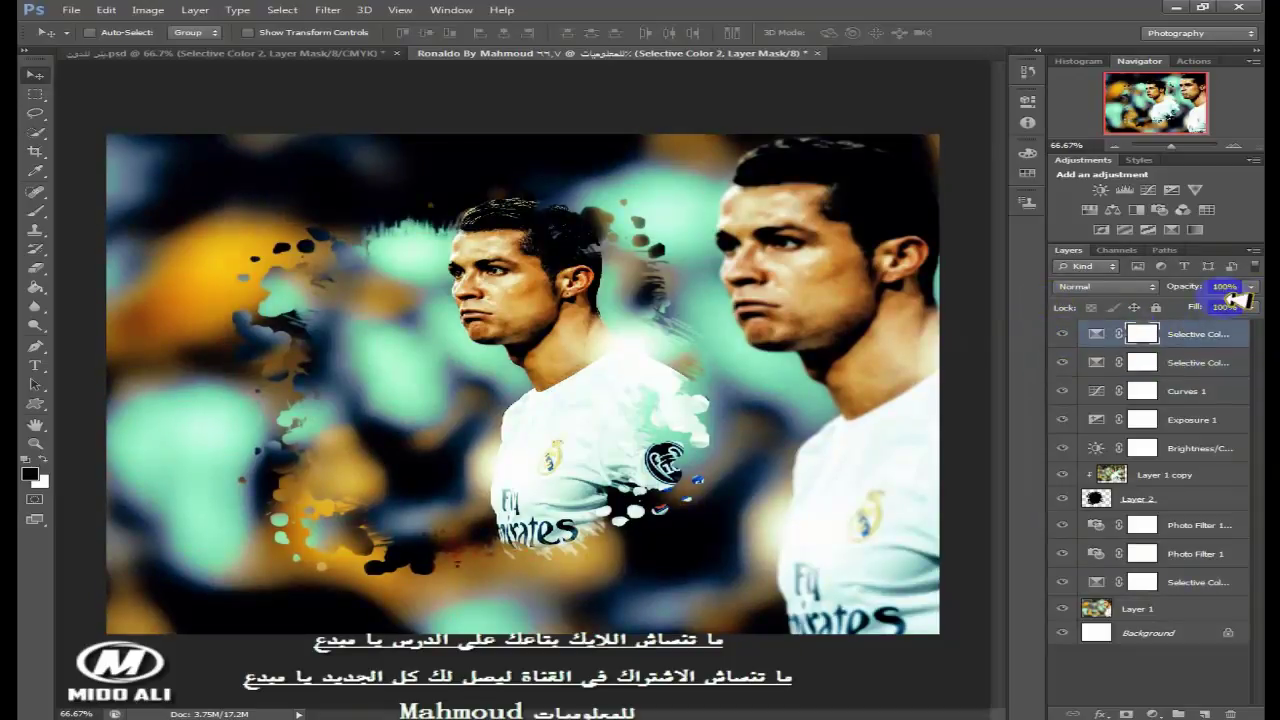
type("50")
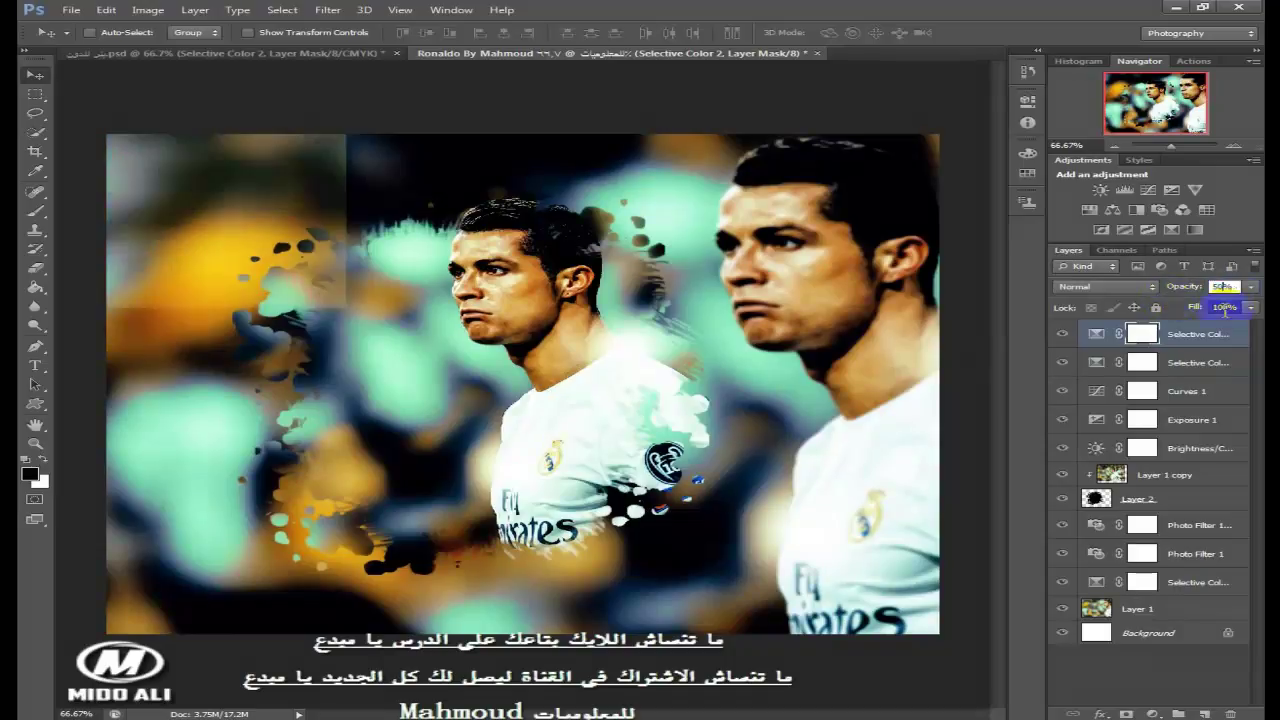
key("Tab")
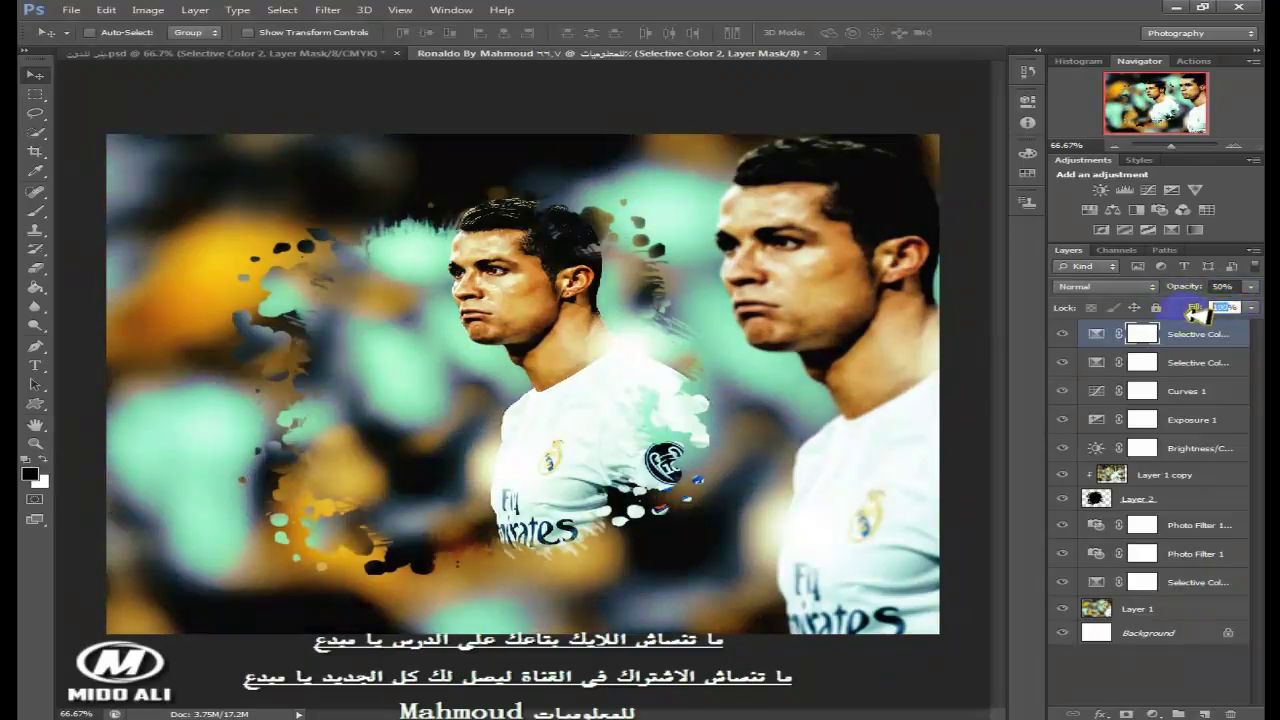
type("5")
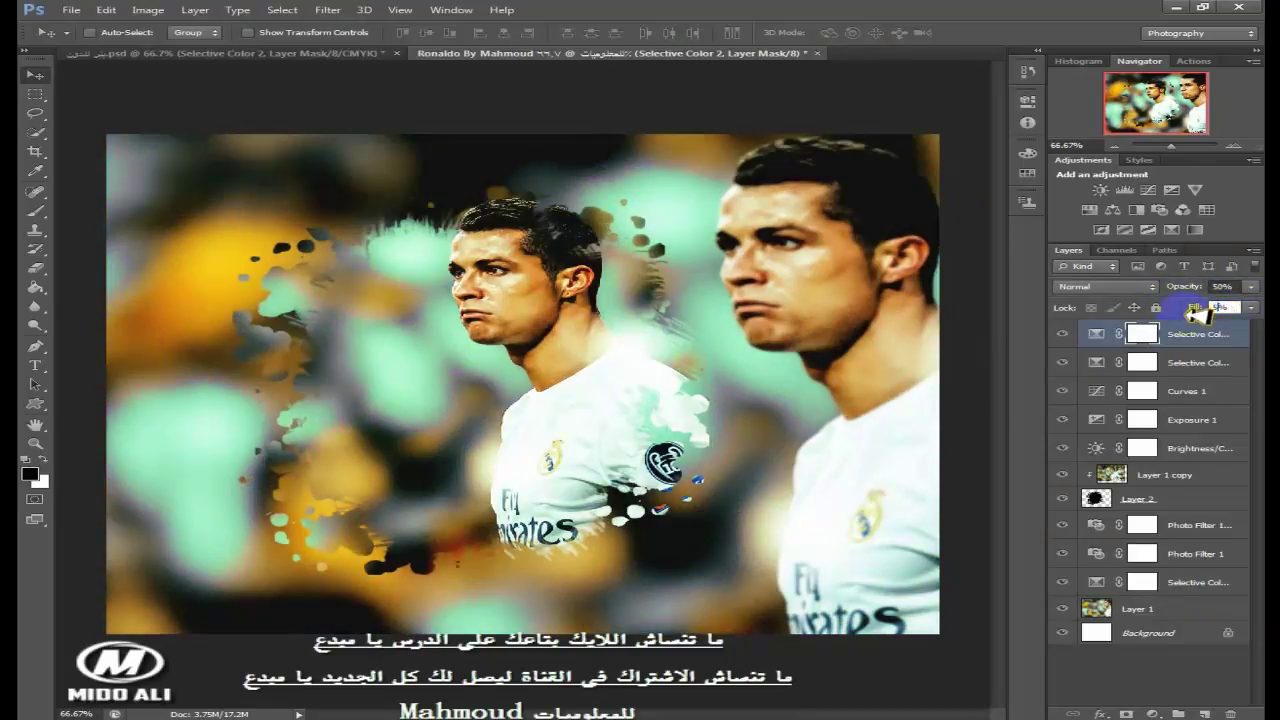
type("0")
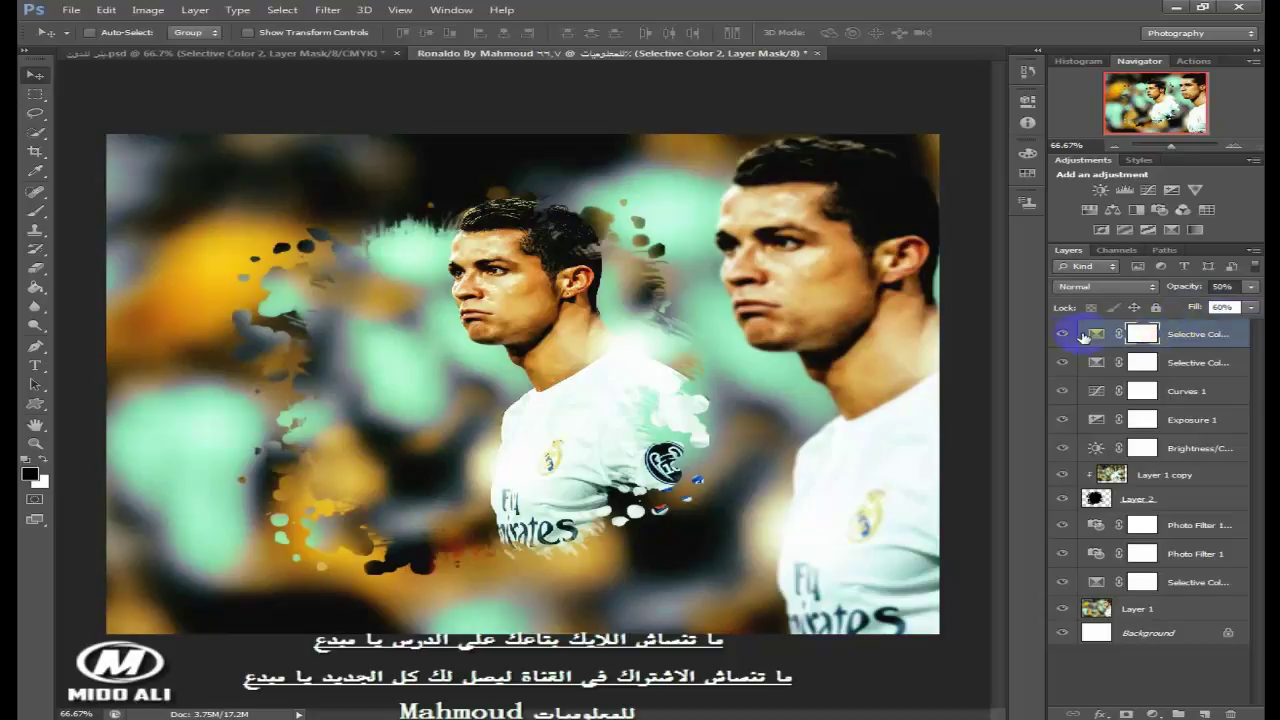
left_click(1063, 336)
left_click(1063, 336)
left_click(1063, 336)
left_click(1063, 336)
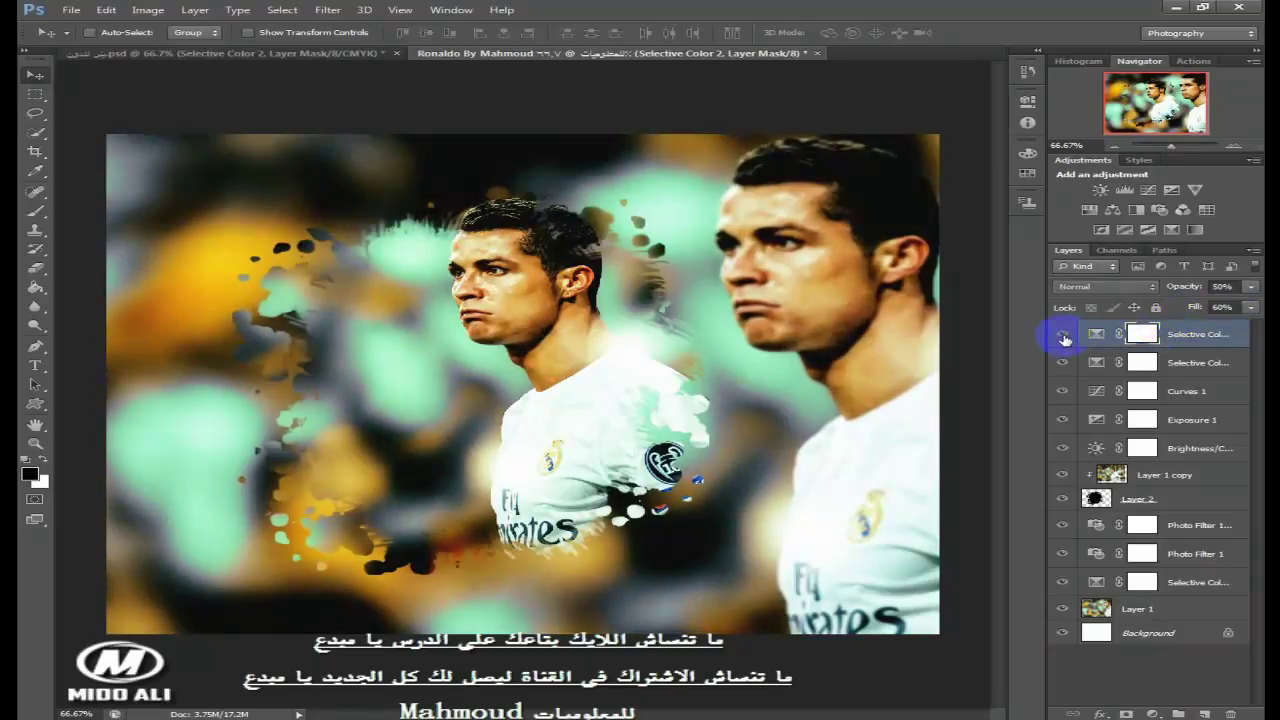
- Move the Brightness/Contrast layer to the top of the layer stack and add a Color Lookup adjustment above it
left_click(1219, 347)
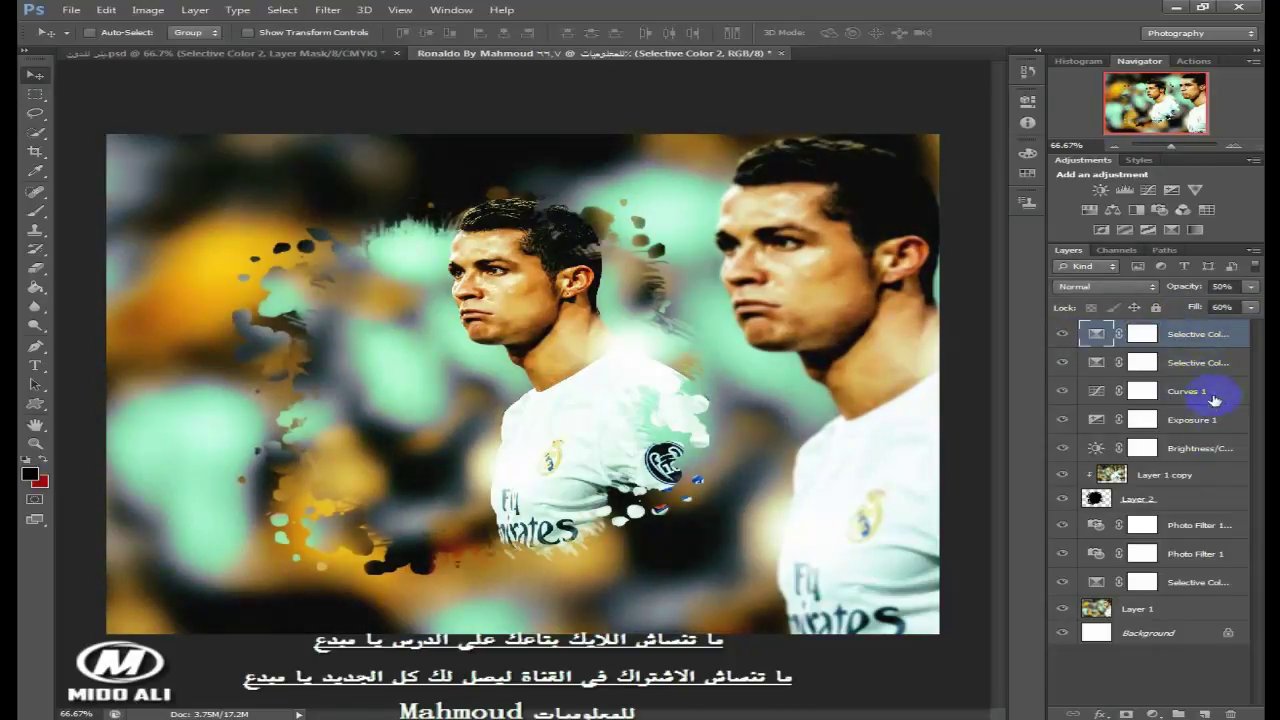
left_click_drag(1216, 448, 1236, 330)
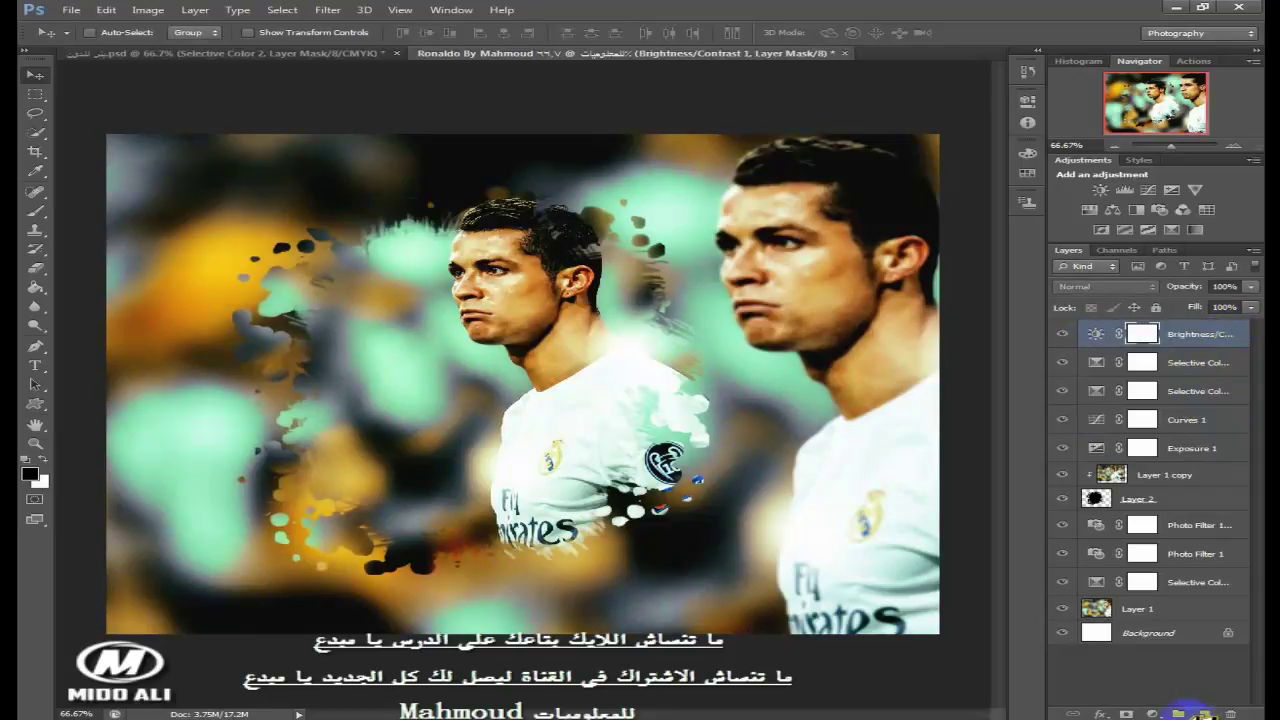
left_click(1156, 712)
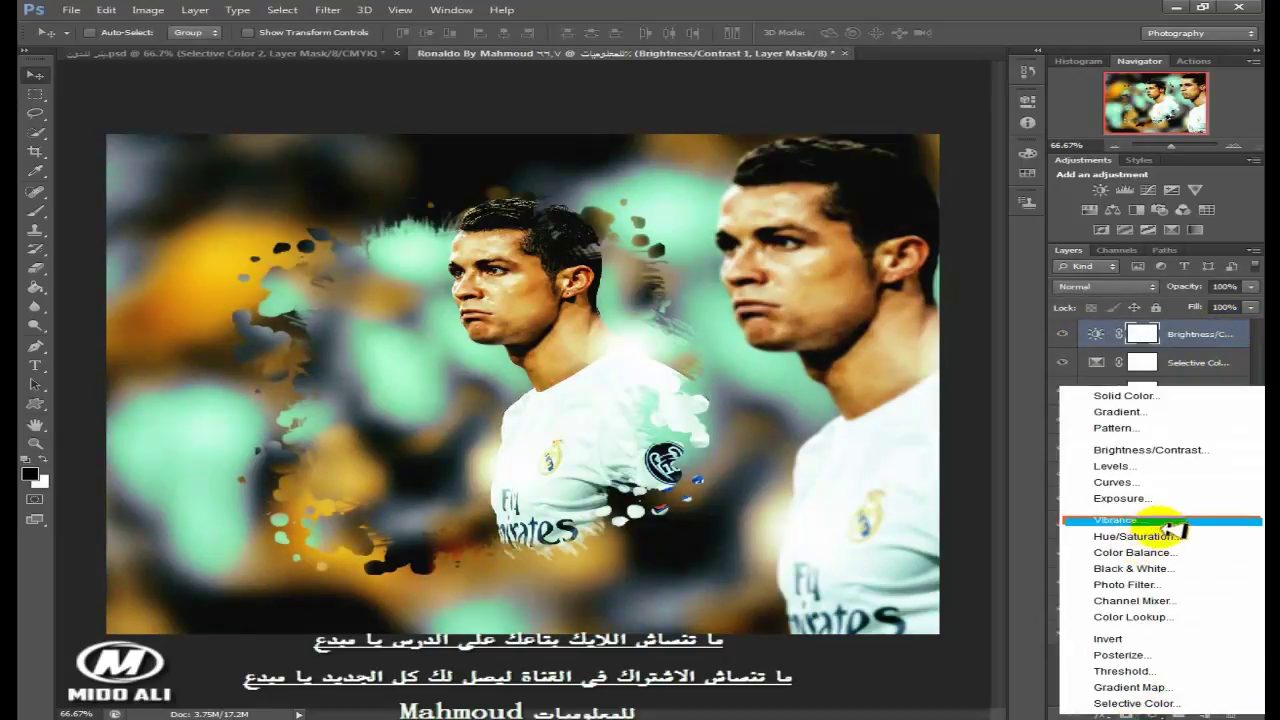
left_click(1172, 618)
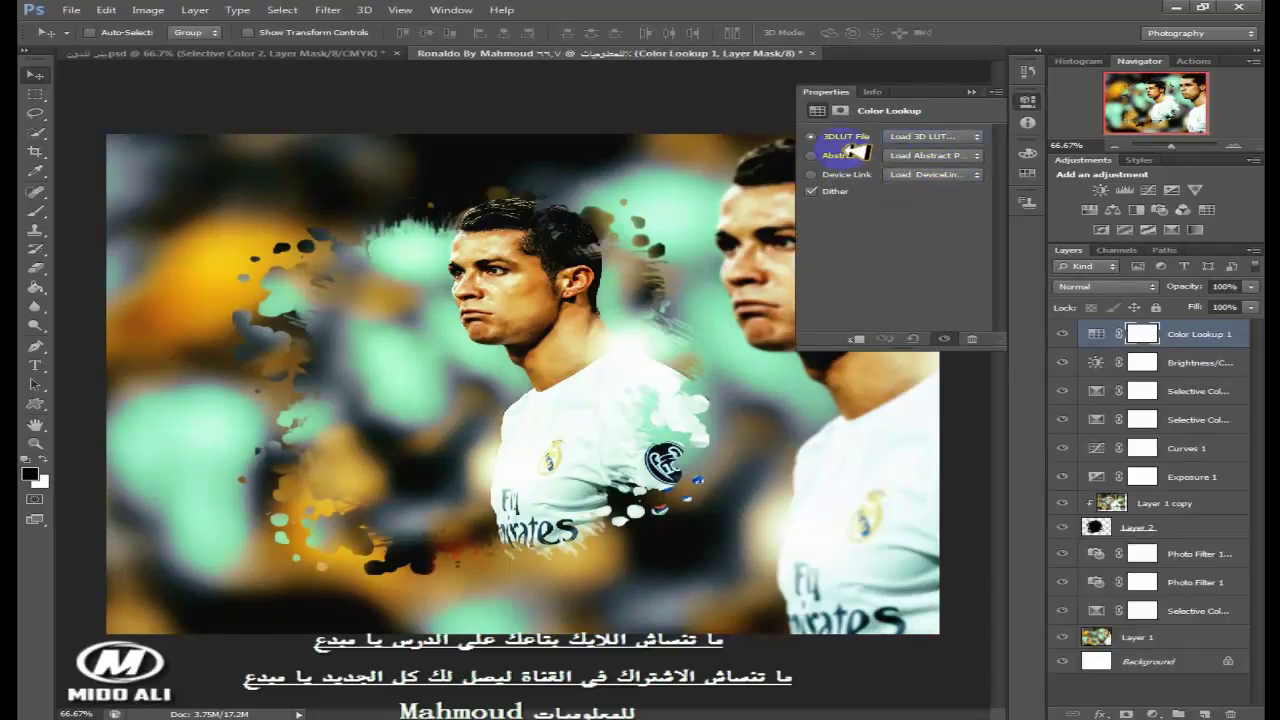
- Try refining the Color Lookup layer's mask edge with a larger edge detection radius
left_click(851, 106)
left_click(945, 223)
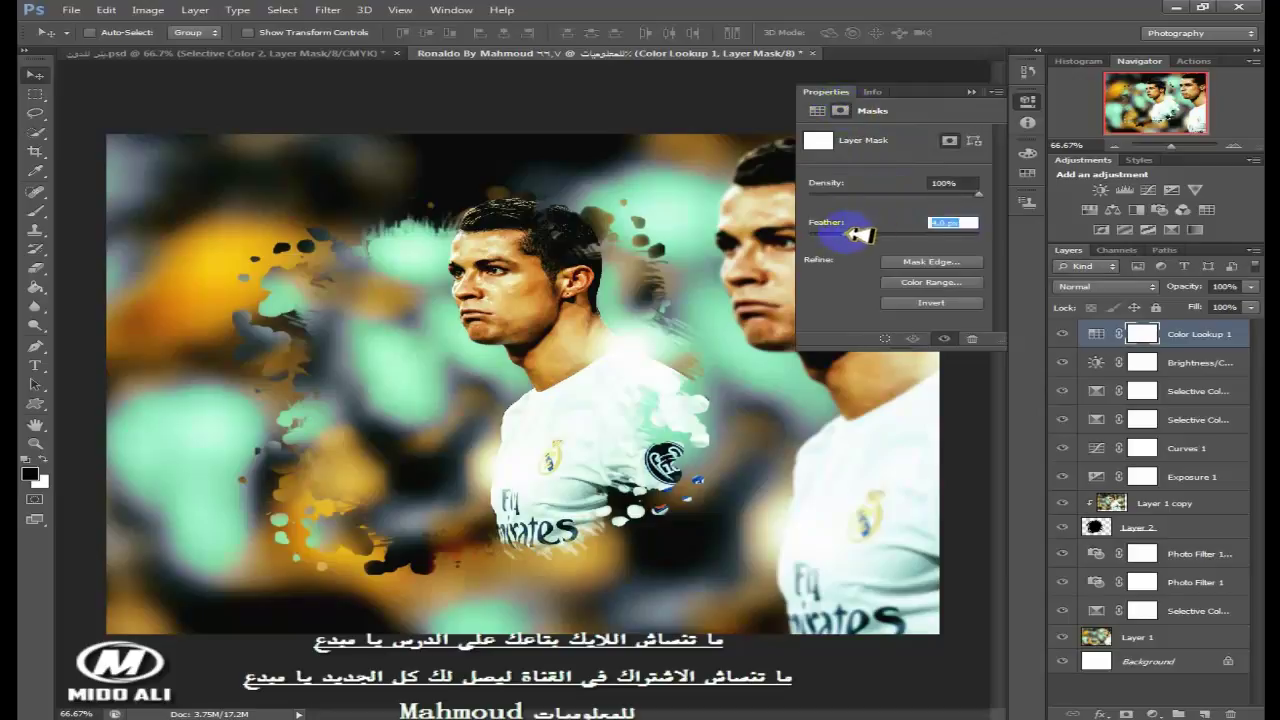
left_click(950, 263)
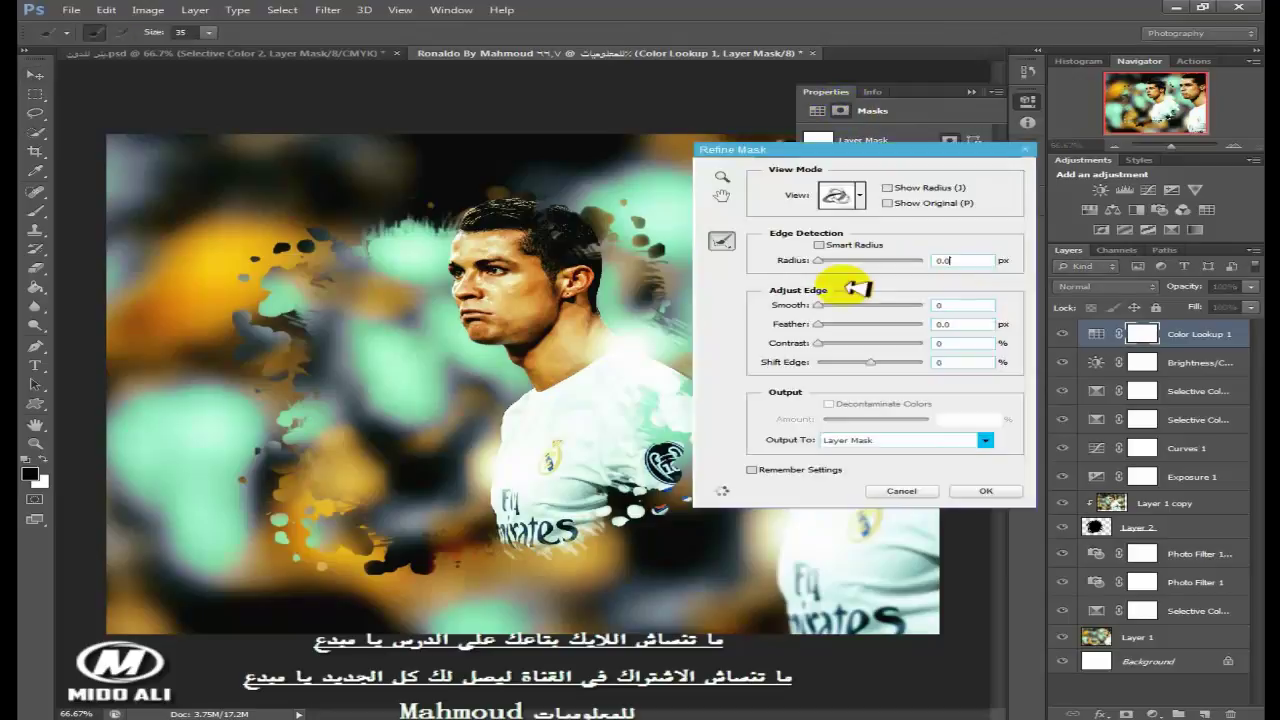
left_click_drag(830, 260, 884, 261)
mouse_move(915, 149)
left_mouse_down()
mouse_move(1005, 235)
mouse_move(1072, 188)
left_mouse_up()
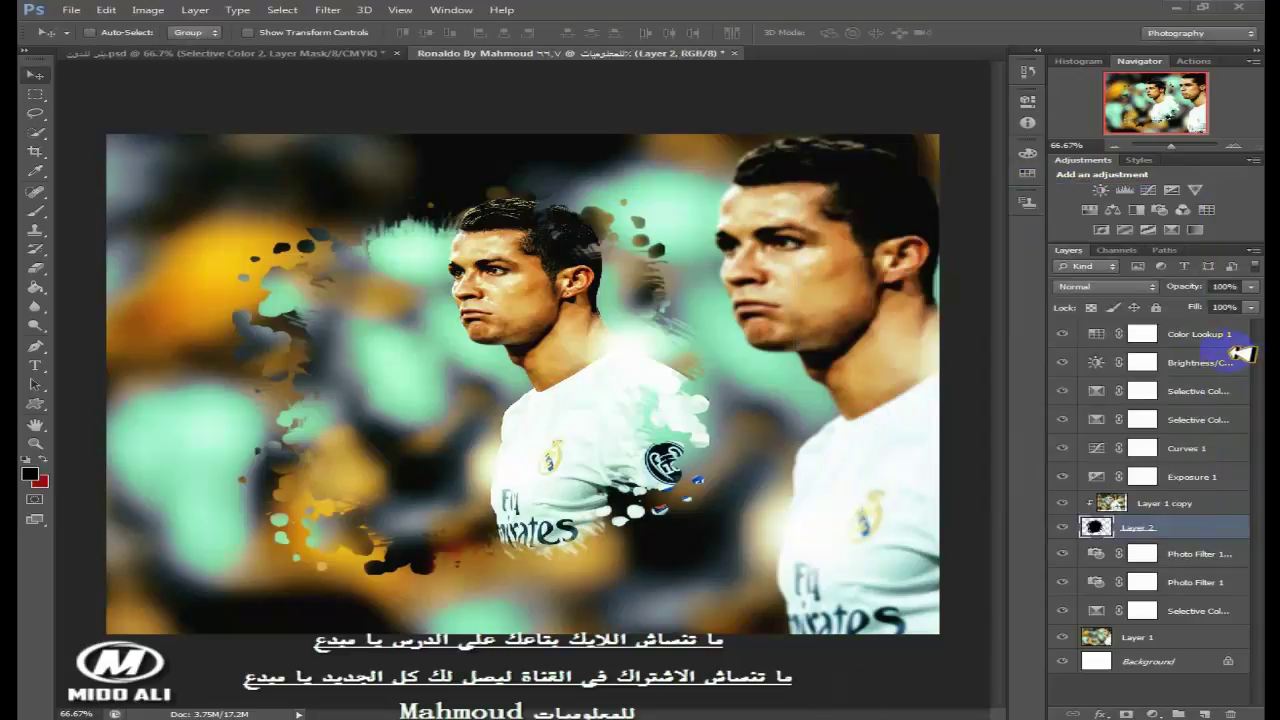
- Show the Cristiano Ronaldo text, Rectangle 1 and credit text layers in the other PSD and copy them above Color Lookup 1 in the Ronaldo document
left_click(1201, 334)
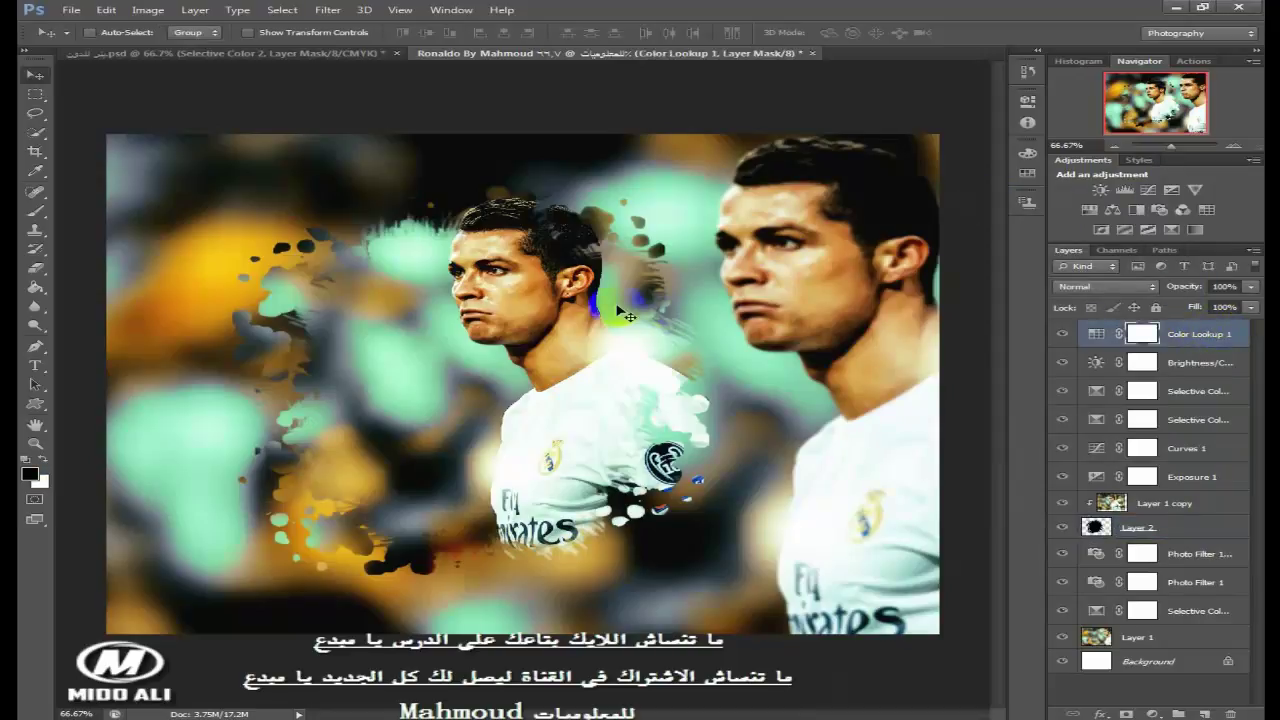
left_click(258, 58)
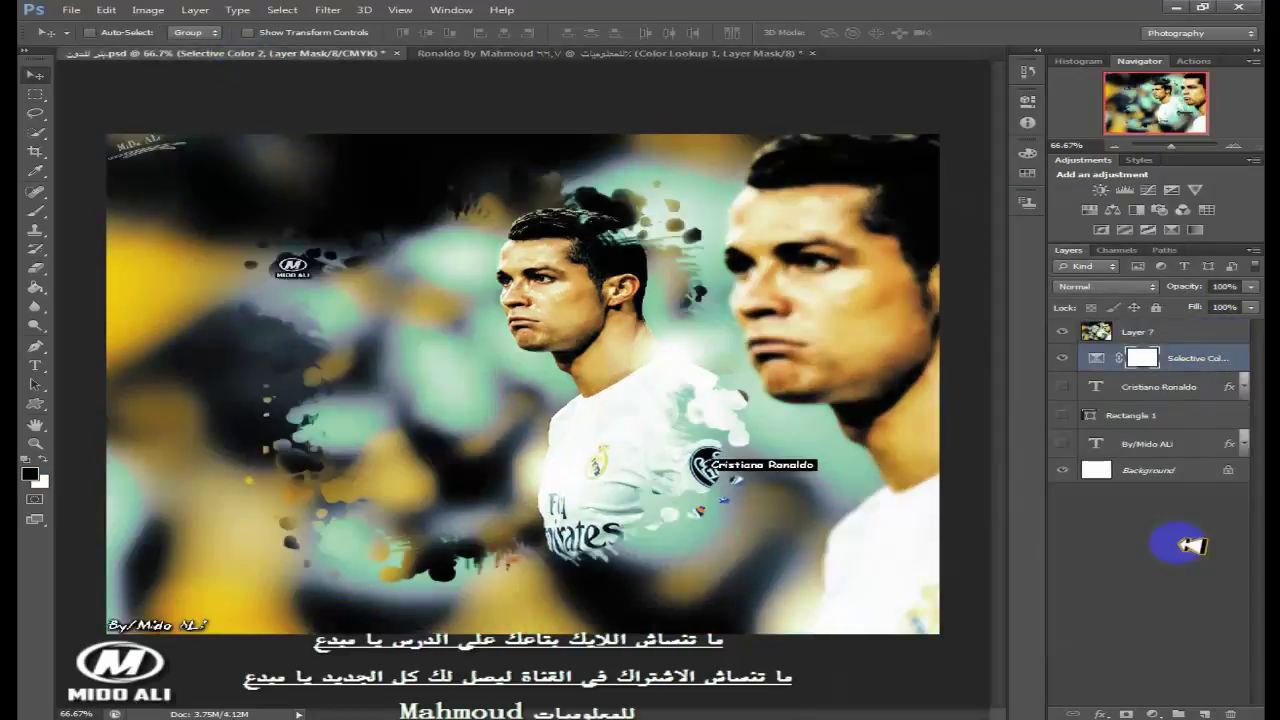
left_click(1152, 390)
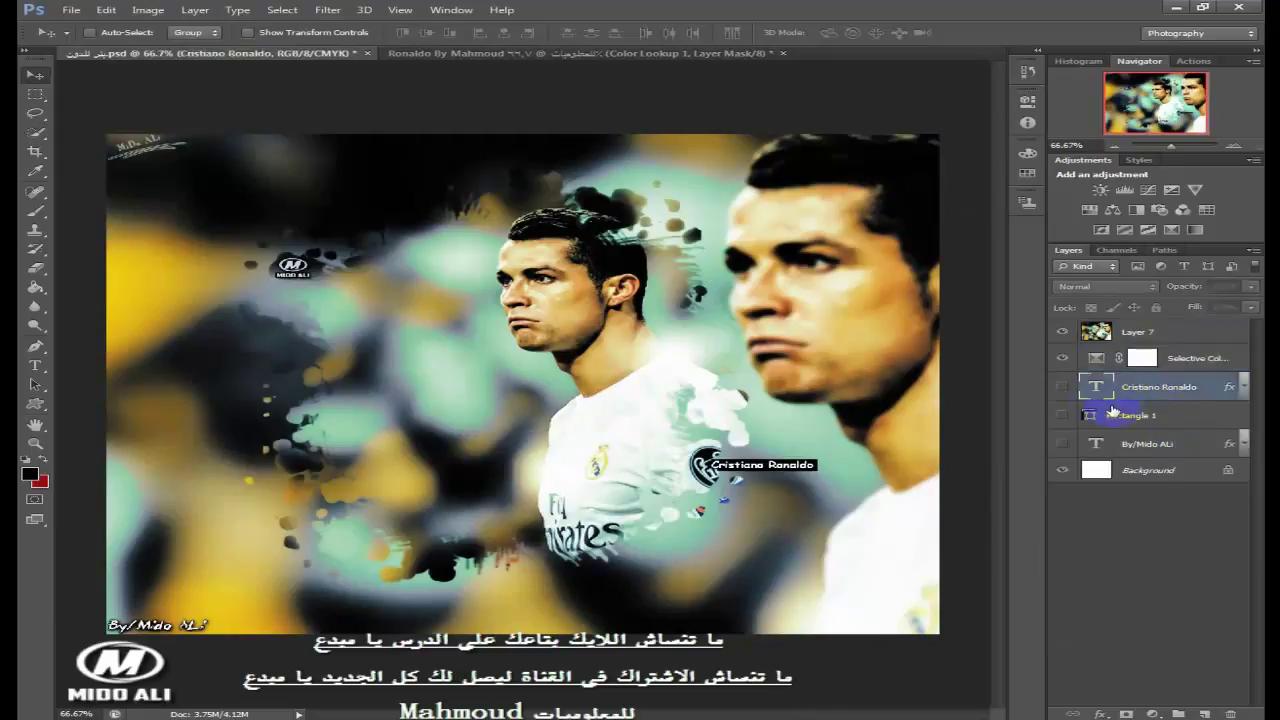
left_click(1150, 416, "shift")
left_click(1127, 444, "shift")
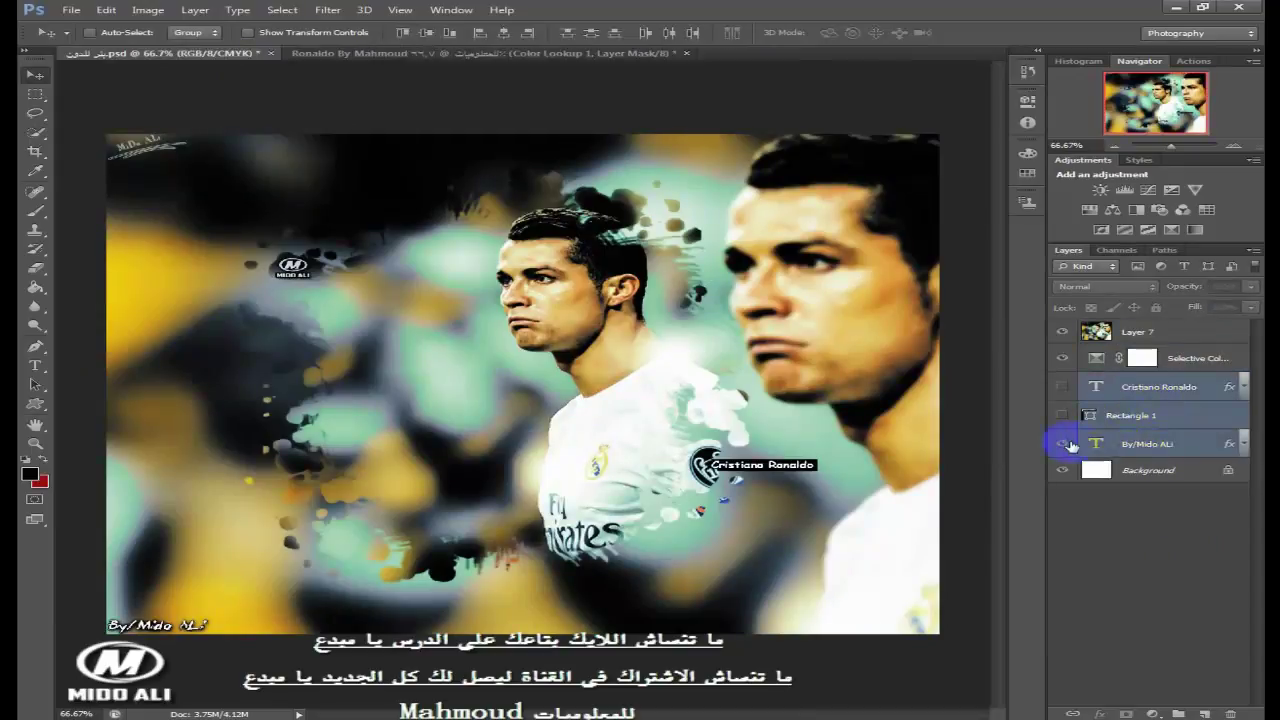
left_click_drag(1063, 444, 1063, 383)
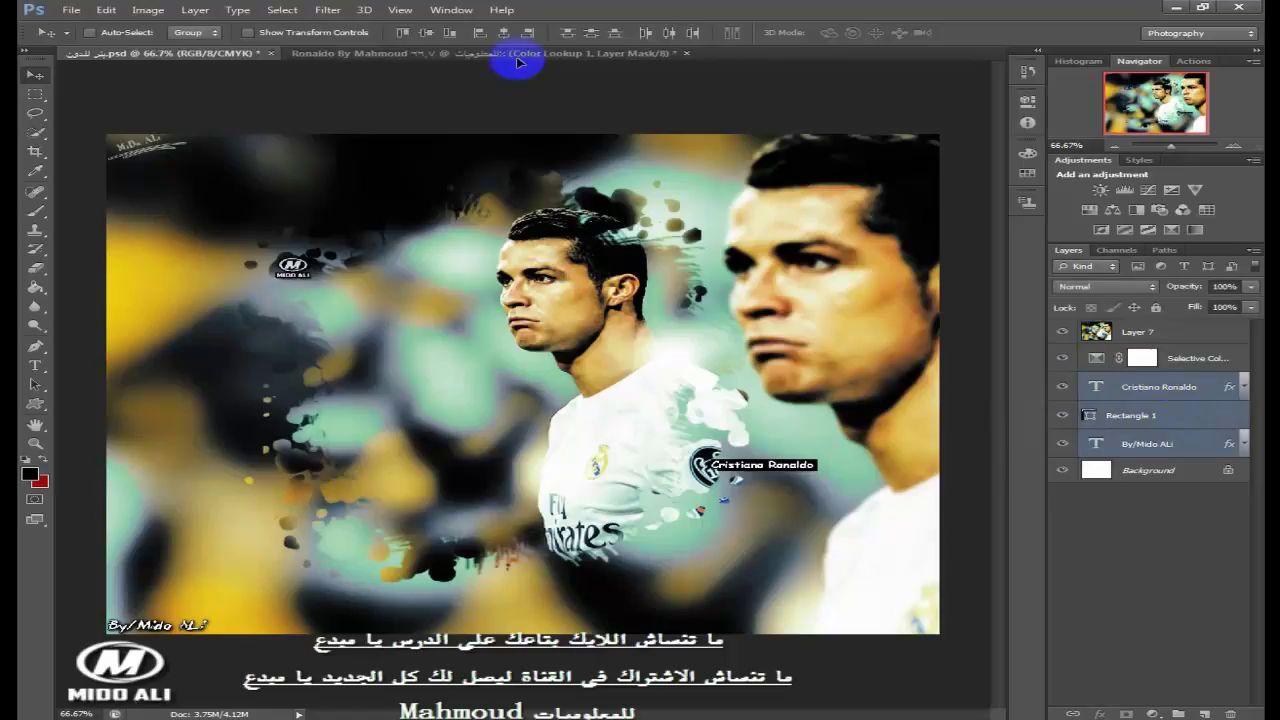
left_click_drag(516, 58, 777, 472)
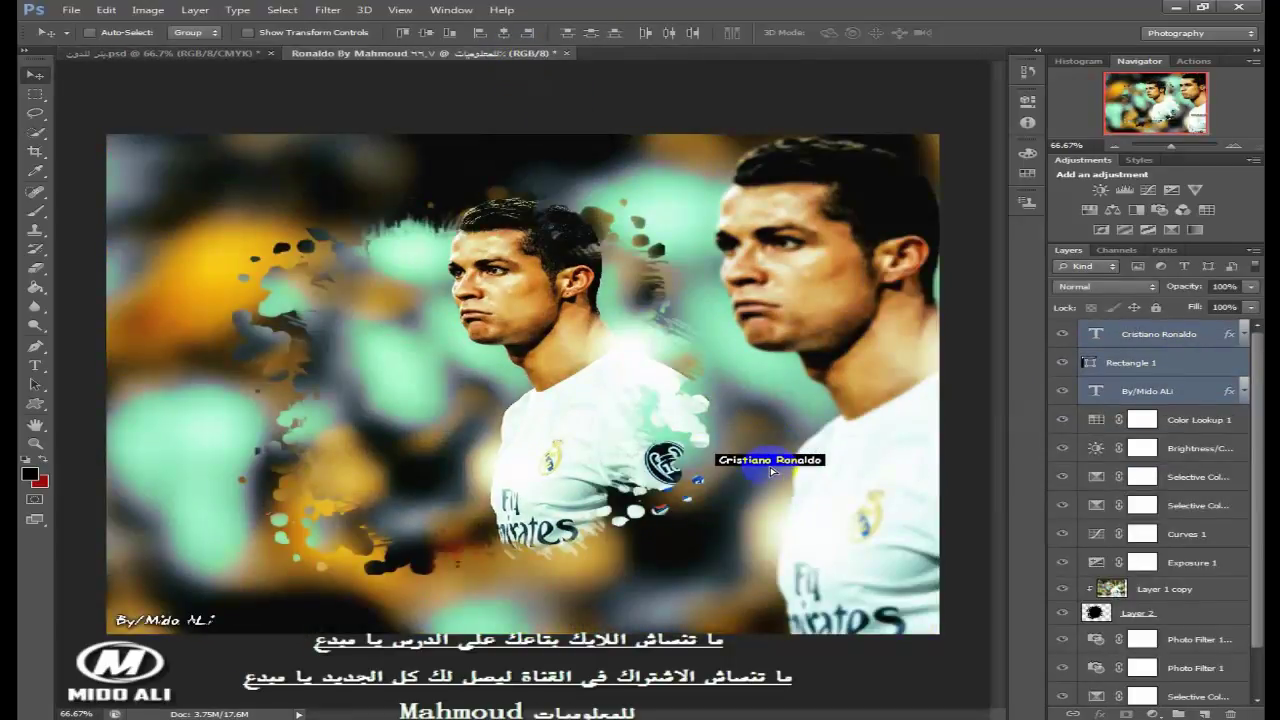
- Place the credit text in the image's lower-left corner and the Cristiano Ronaldo text with its rectangle beside the smaller figure's sleeve badge
left_click(1190, 390)
left_click_drag(664, 472, 656, 476)
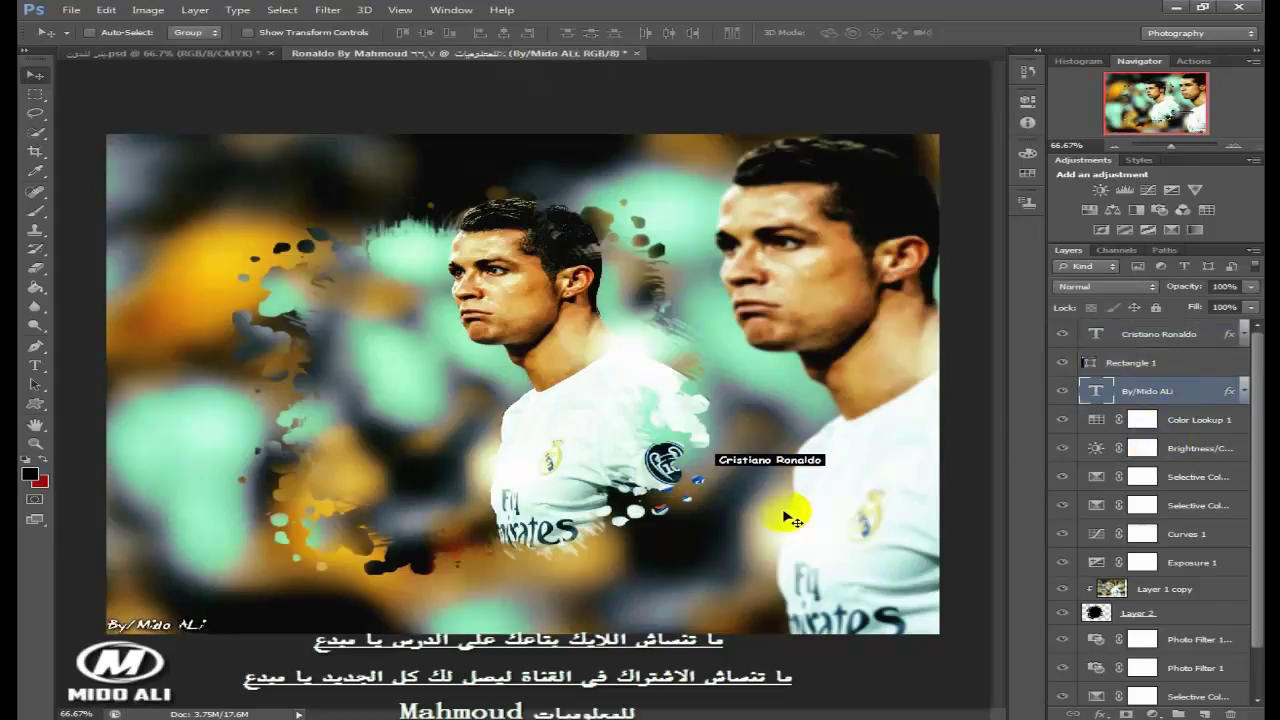
left_click(1166, 350)
left_click(1180, 337, "shift")
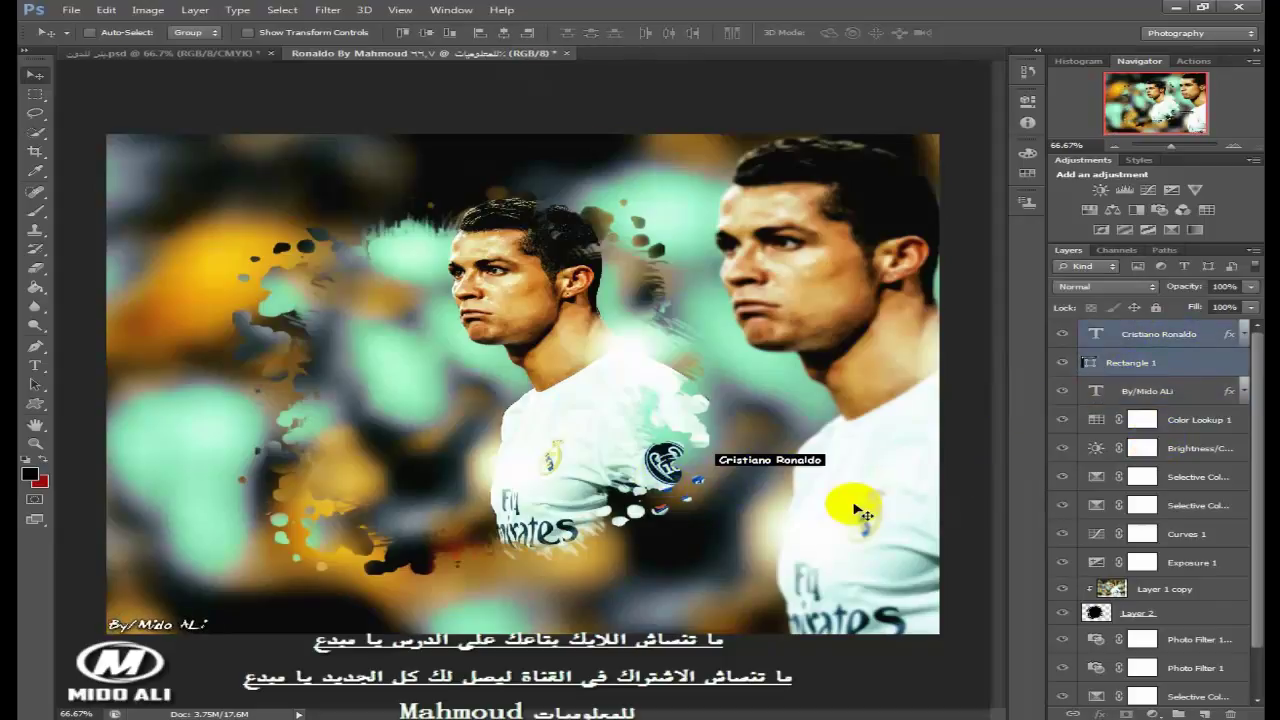
left_click_drag(849, 506, 815, 509)
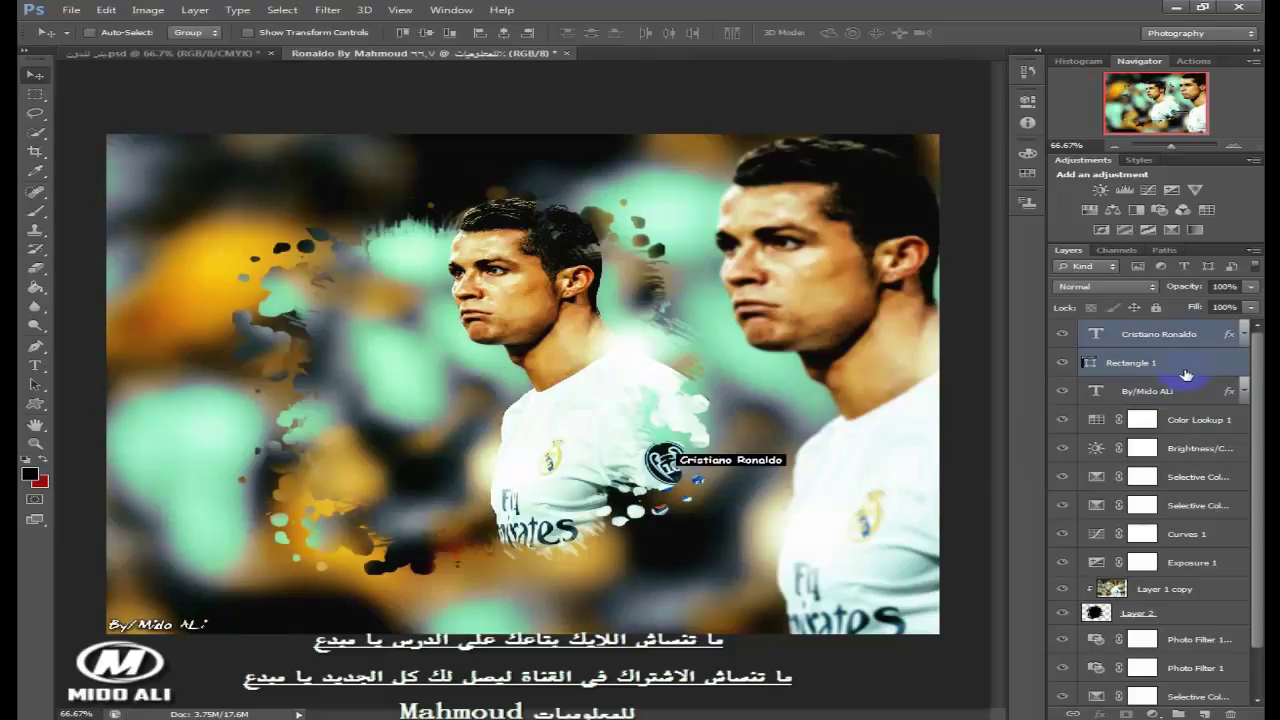
- Move the Cristiano Ronaldo text and Rectangle 1 layers directly below Layer 2 and nudge them slightly downward
left_click_drag(1188, 368, 1186, 624)
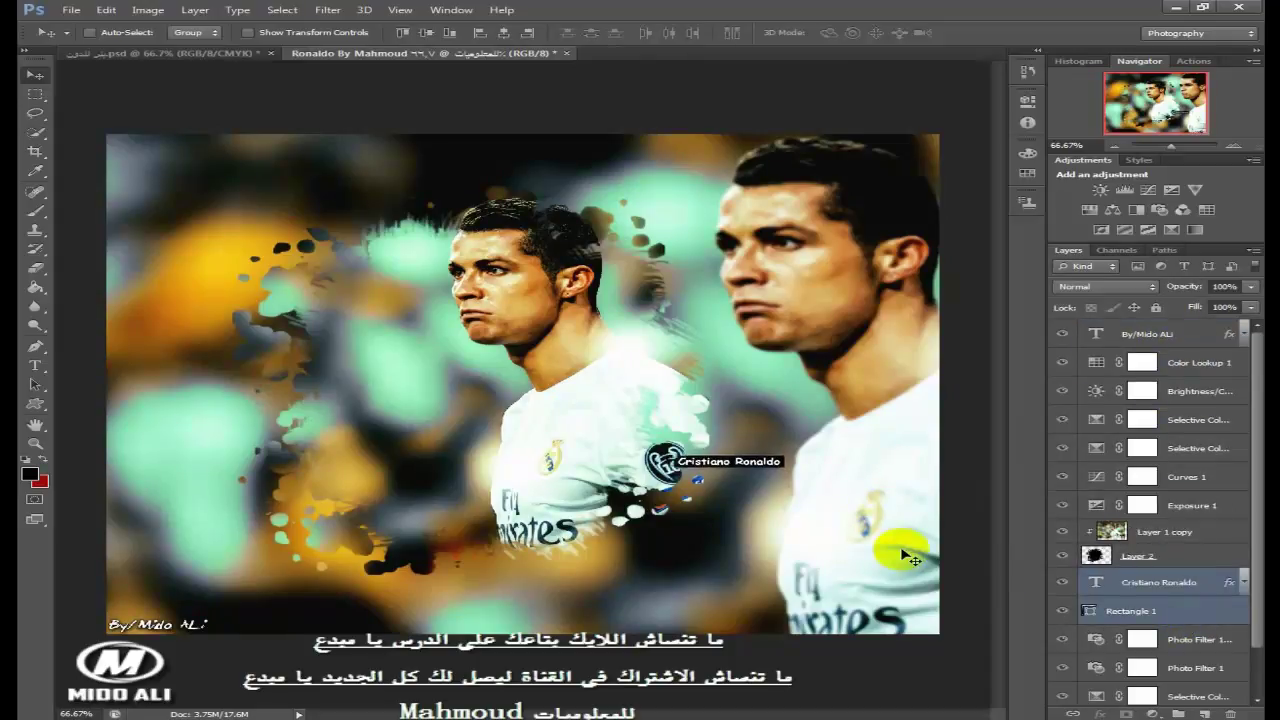
key("Down")
key("Down")
key("Down")
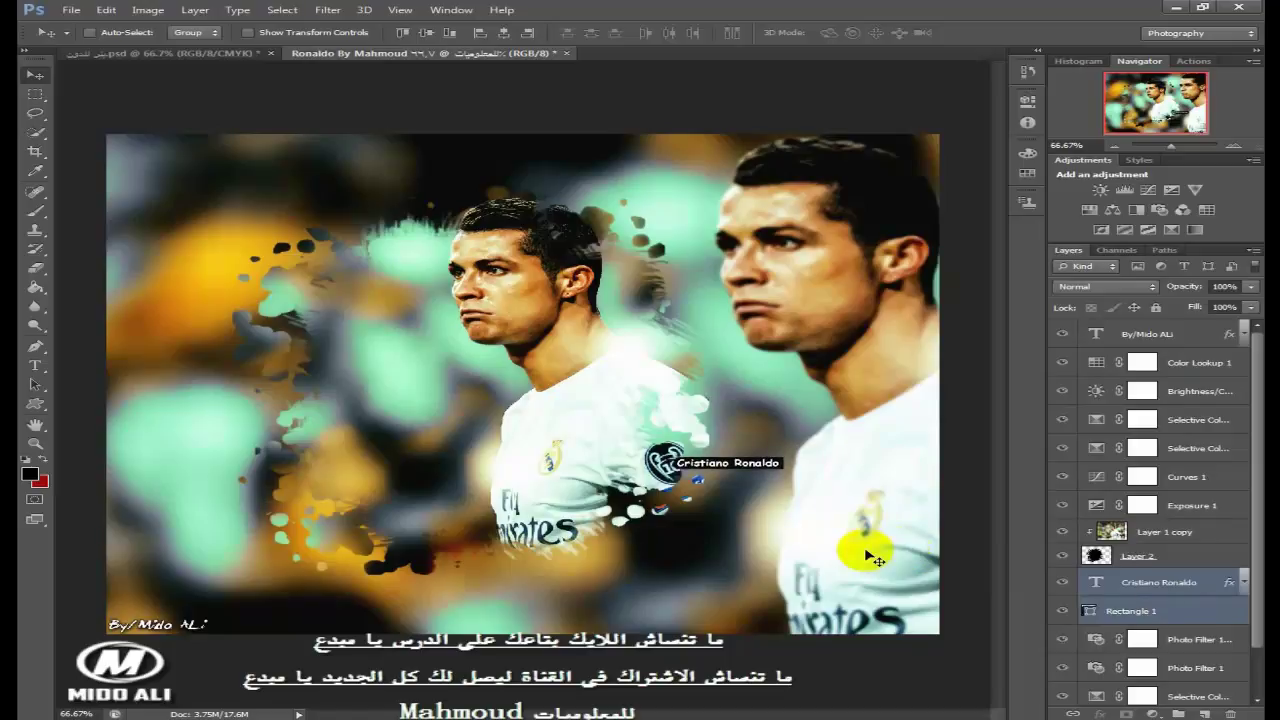
- Scale the Cristiano Ronaldo text and rectangle to about 114% width and 112.5% height, and nudge them slightly to the right
right_click(686, 510)
key("ctrl+t")
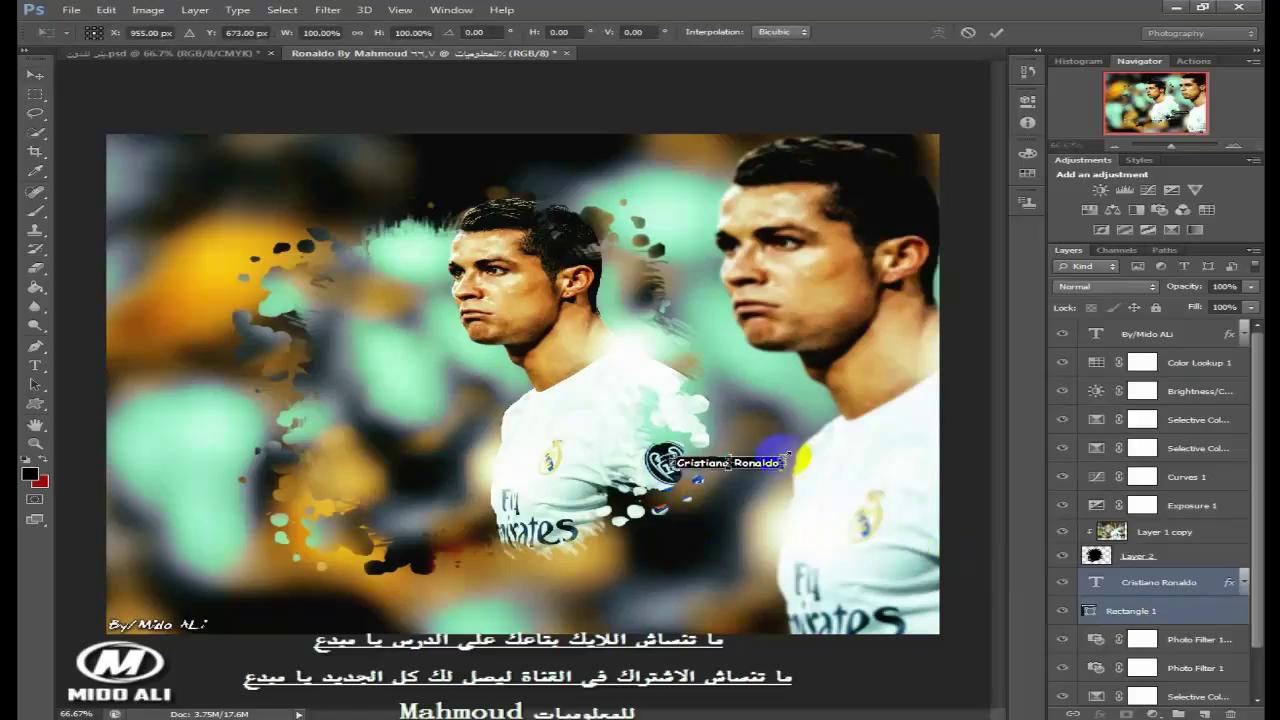
left_click_drag(786, 461, 806, 458)
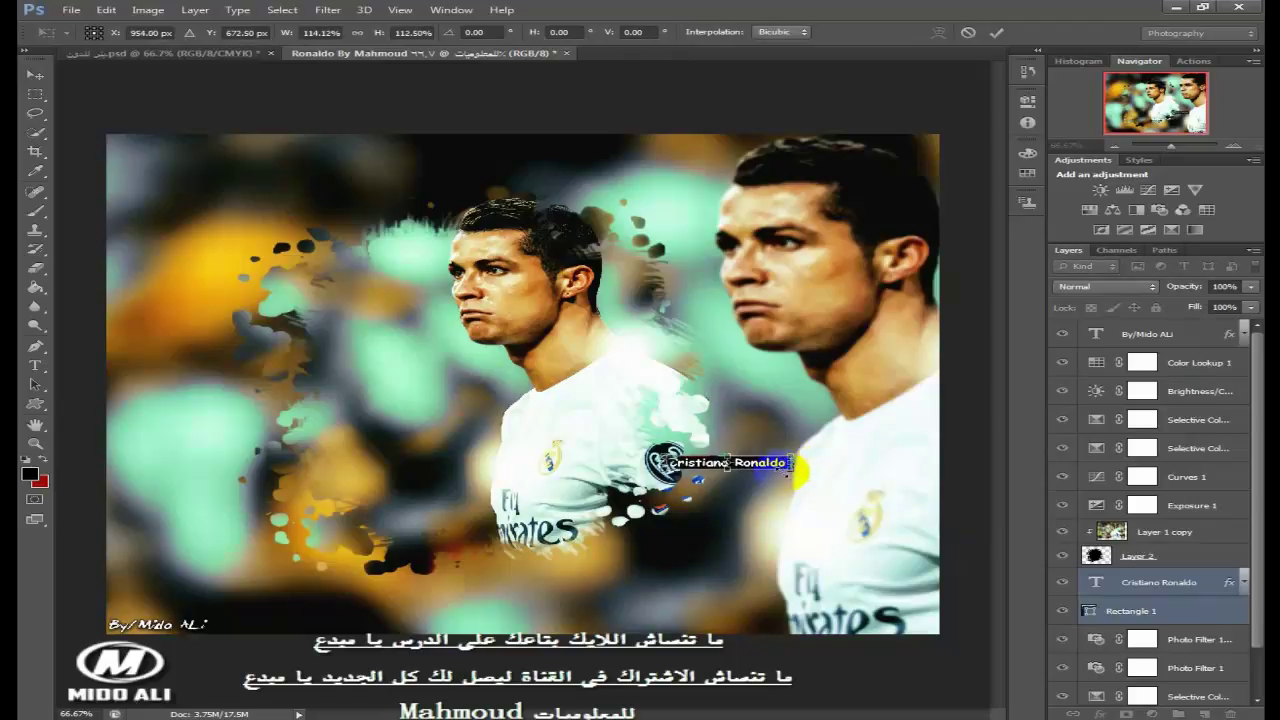
key("Return")
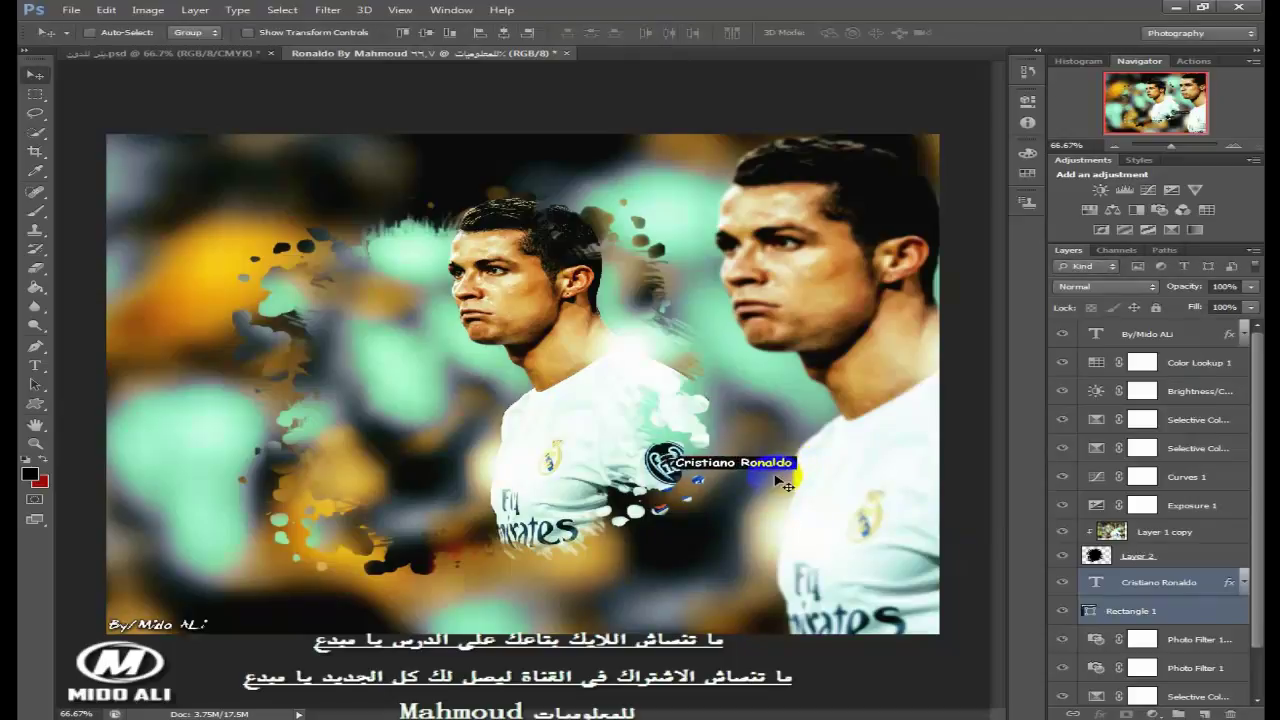
key("Right")
key("Right")
key("Right")
key("Right")
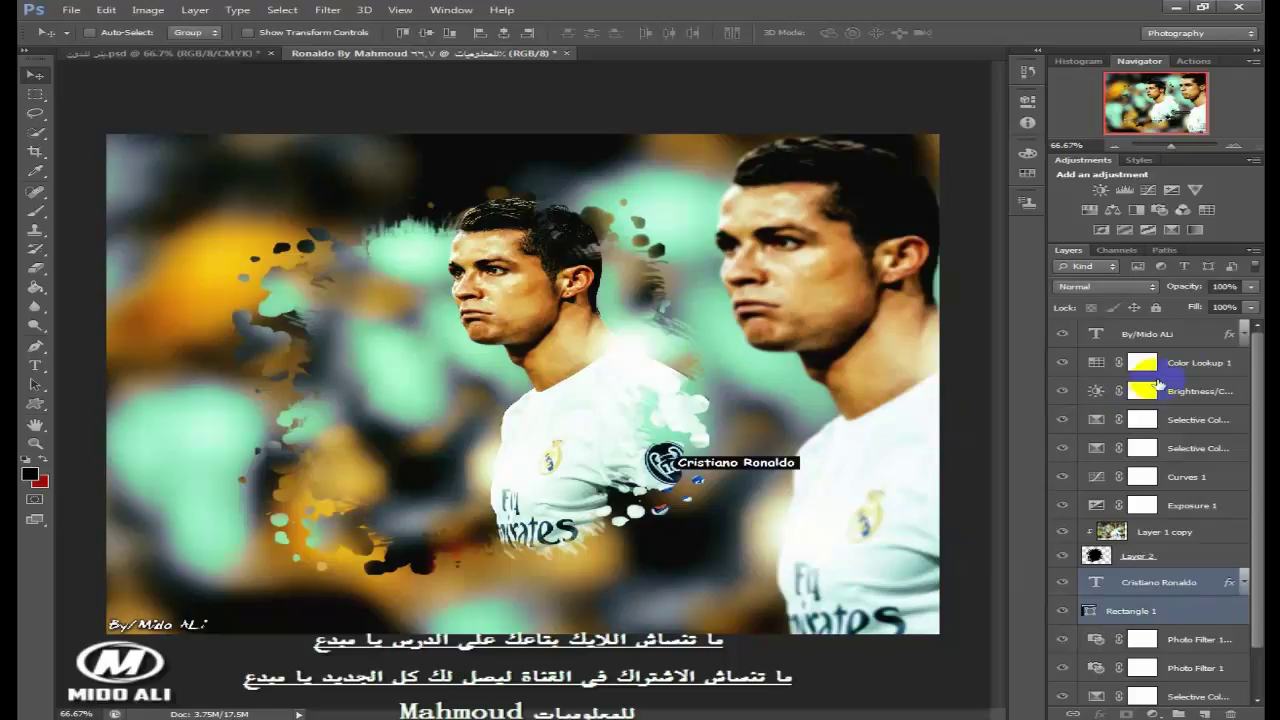
- Move the credit text layer directly below Rectangle 1 in the layer stack
left_click(1182, 342)
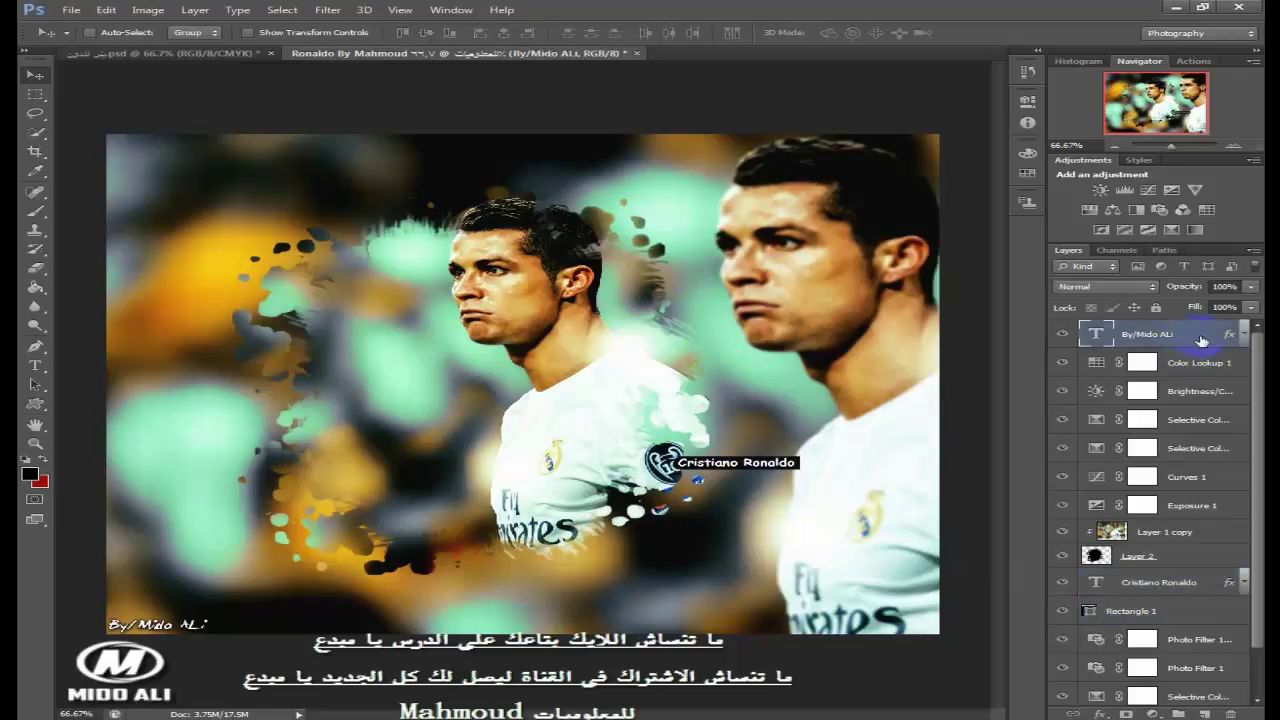
left_click_drag(1201, 346, 1177, 628)
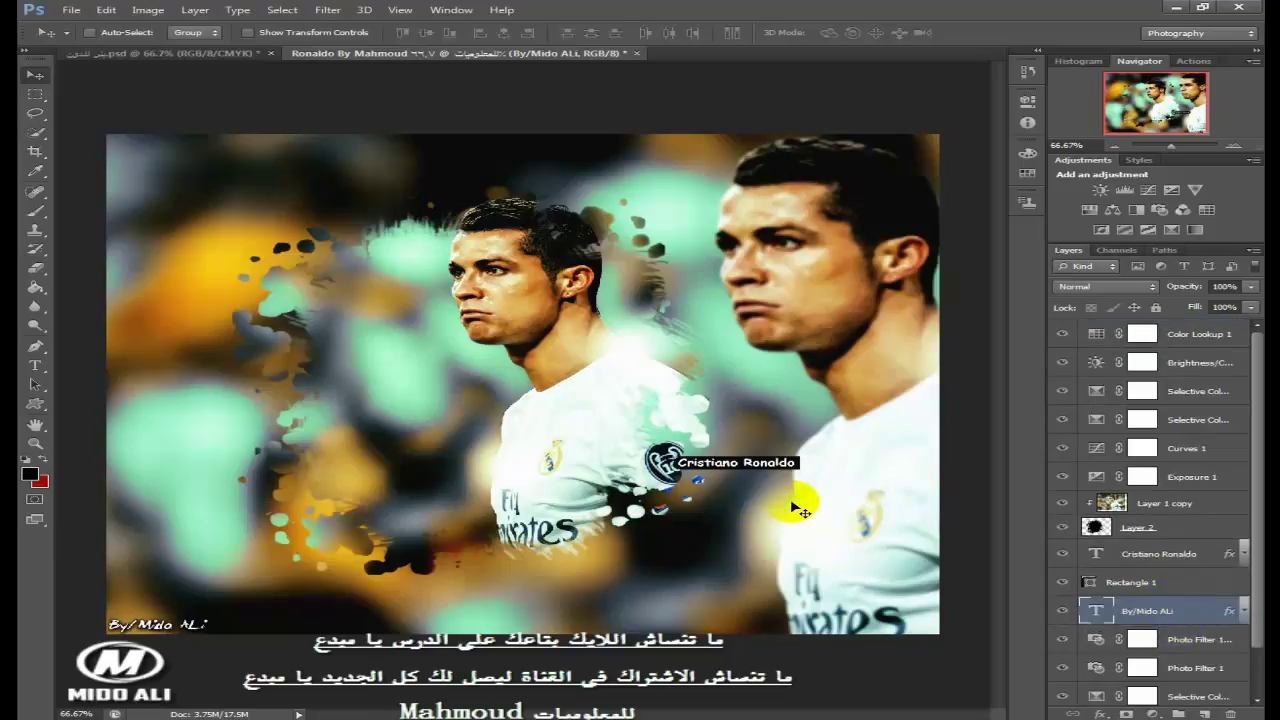
- Add a new empty layer above Color Lookup 1 and choose the Brush tool with white (ffffff) as the foreground color
left_click(1145, 330)
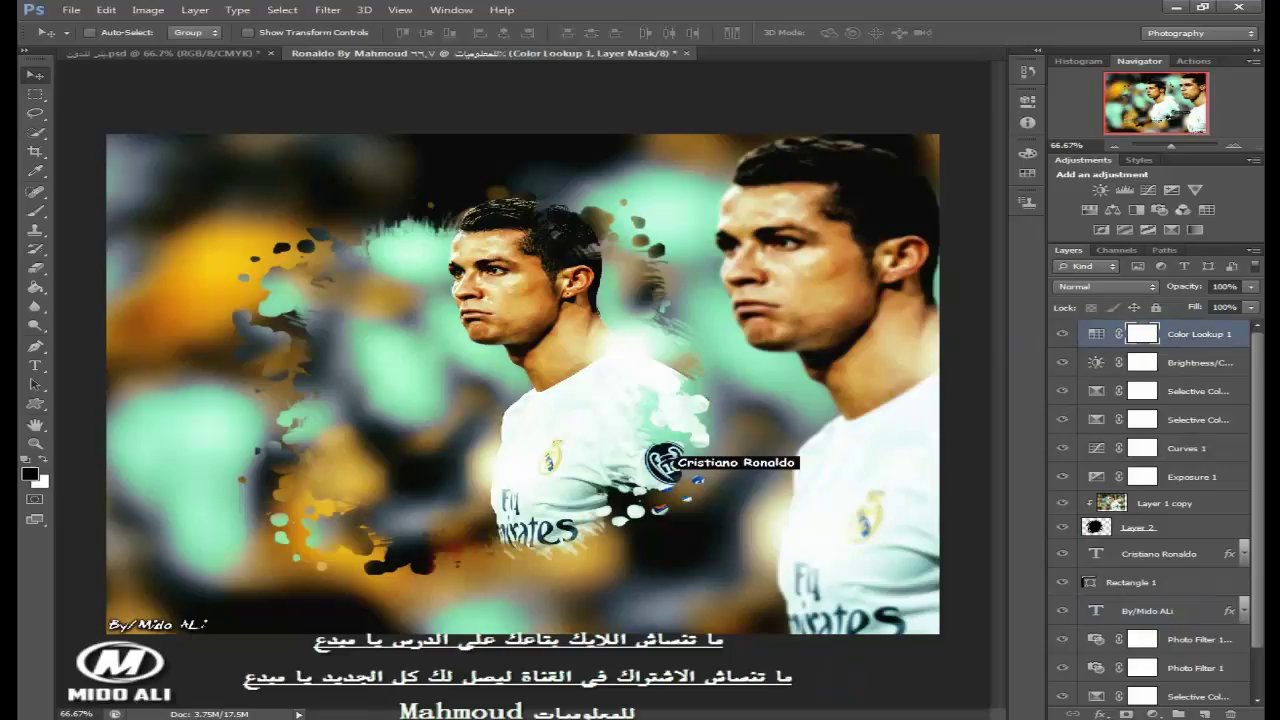
left_click(1234, 337)
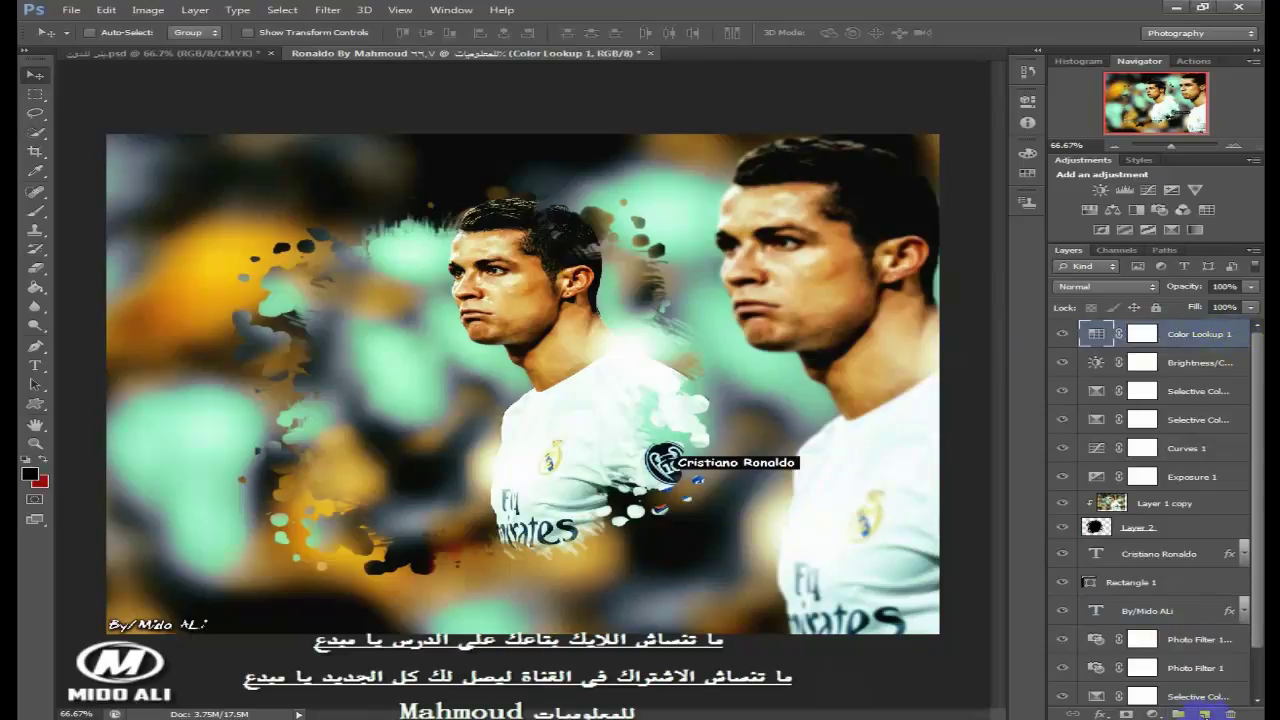
left_click(1204, 713)
left_click(36, 211)
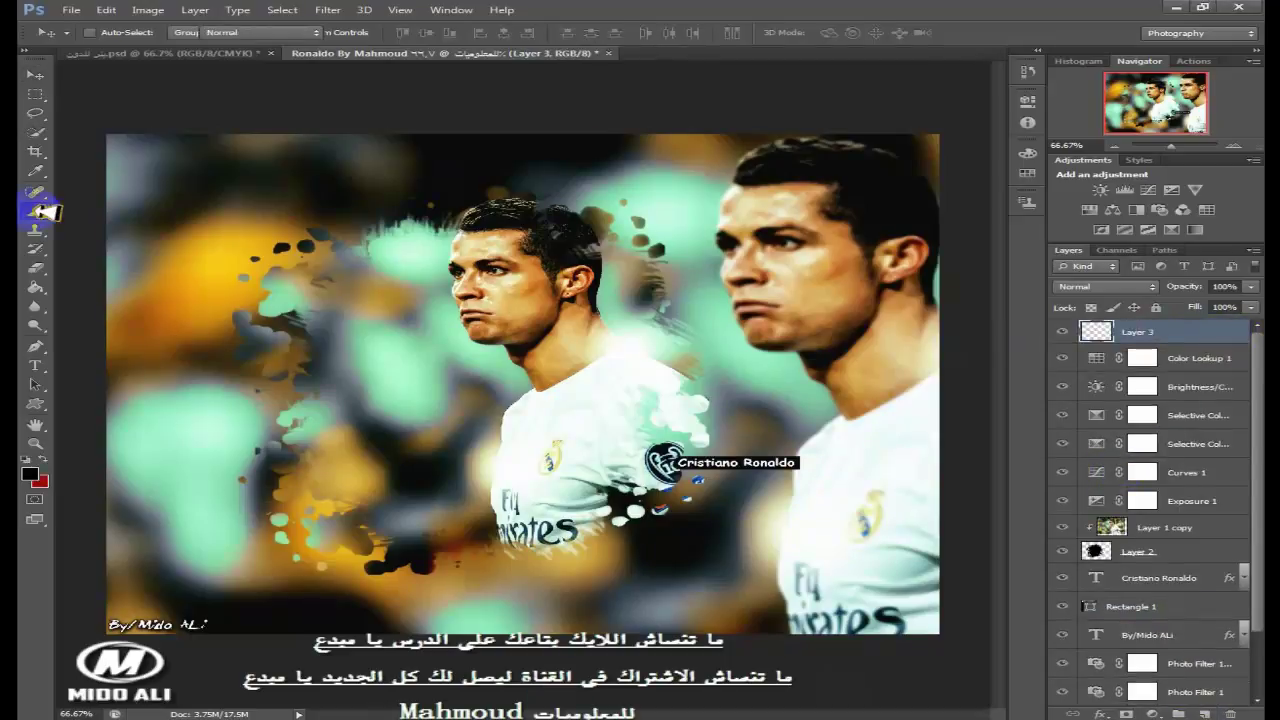
left_click(30, 474)
left_click_drag(384, 384, 28, 50)
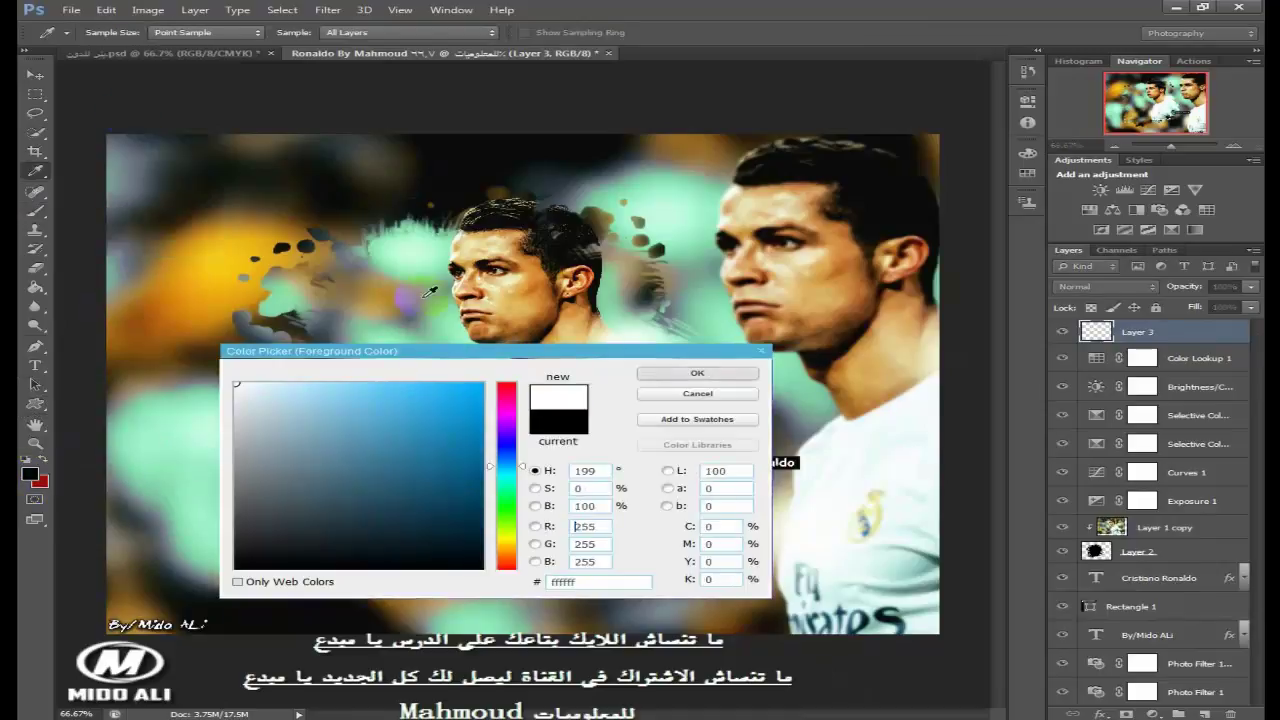
key("Return")
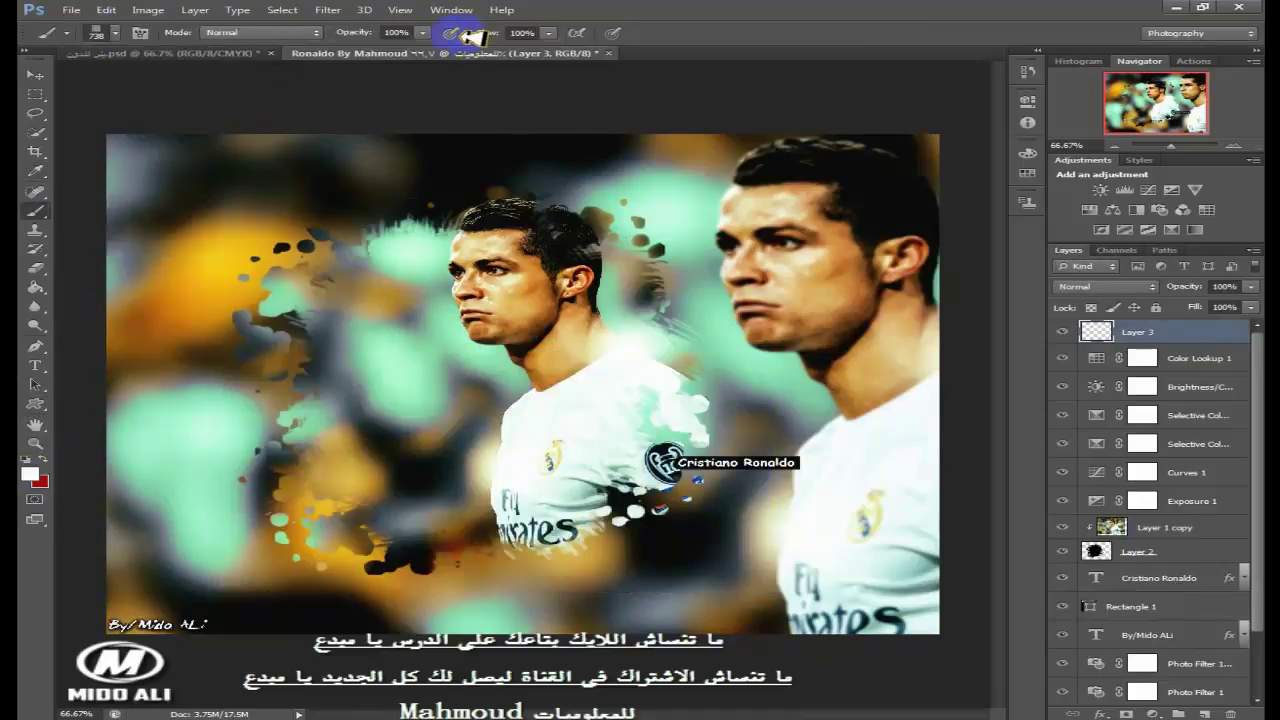
- Choose a soft round brush with 0% hardness and a size of 400 px
left_click(115, 36)
left_click_drag(237, 208, 237, 176)
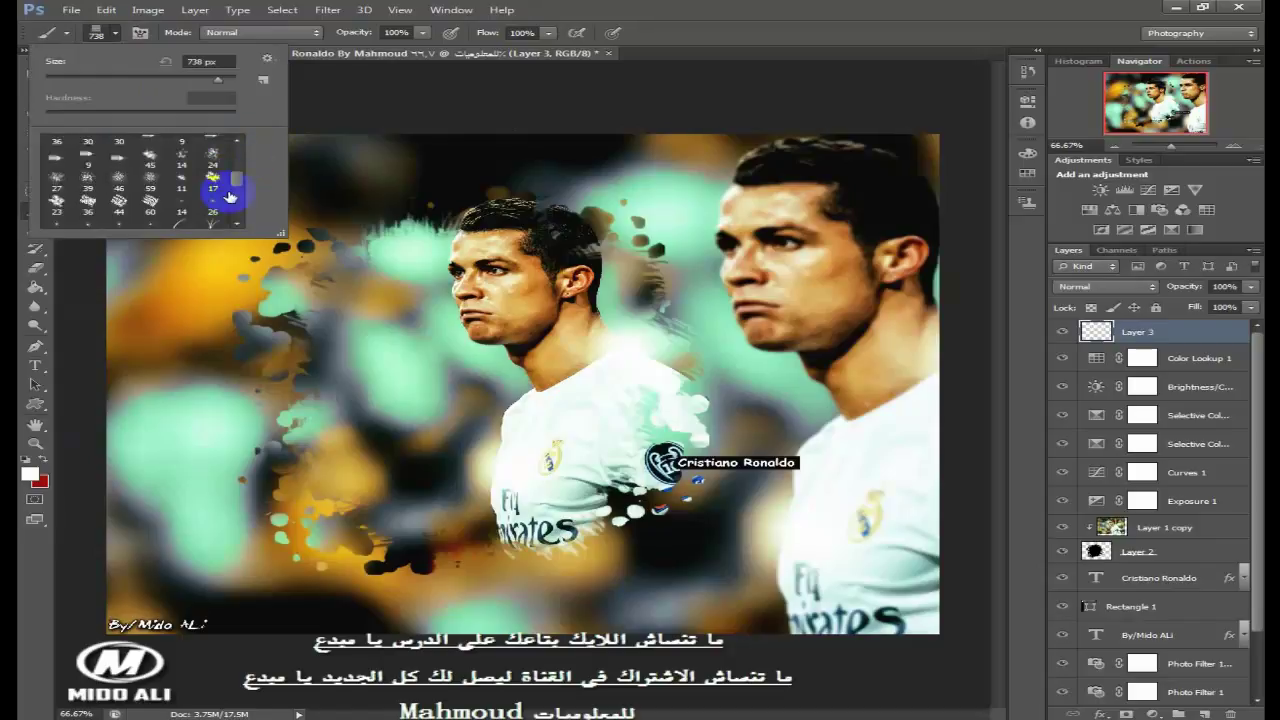
scroll(230, 196, "up", 3)
left_click(57, 146)
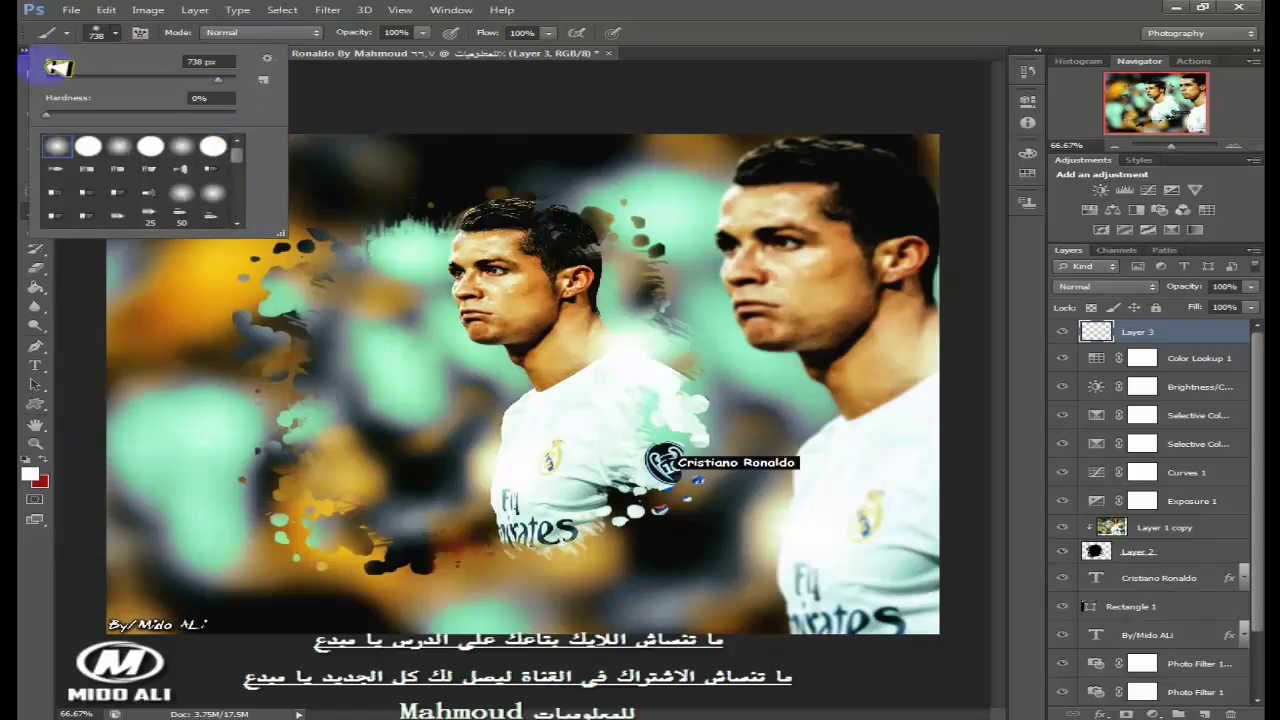
left_click_drag(218, 79, 206, 80)
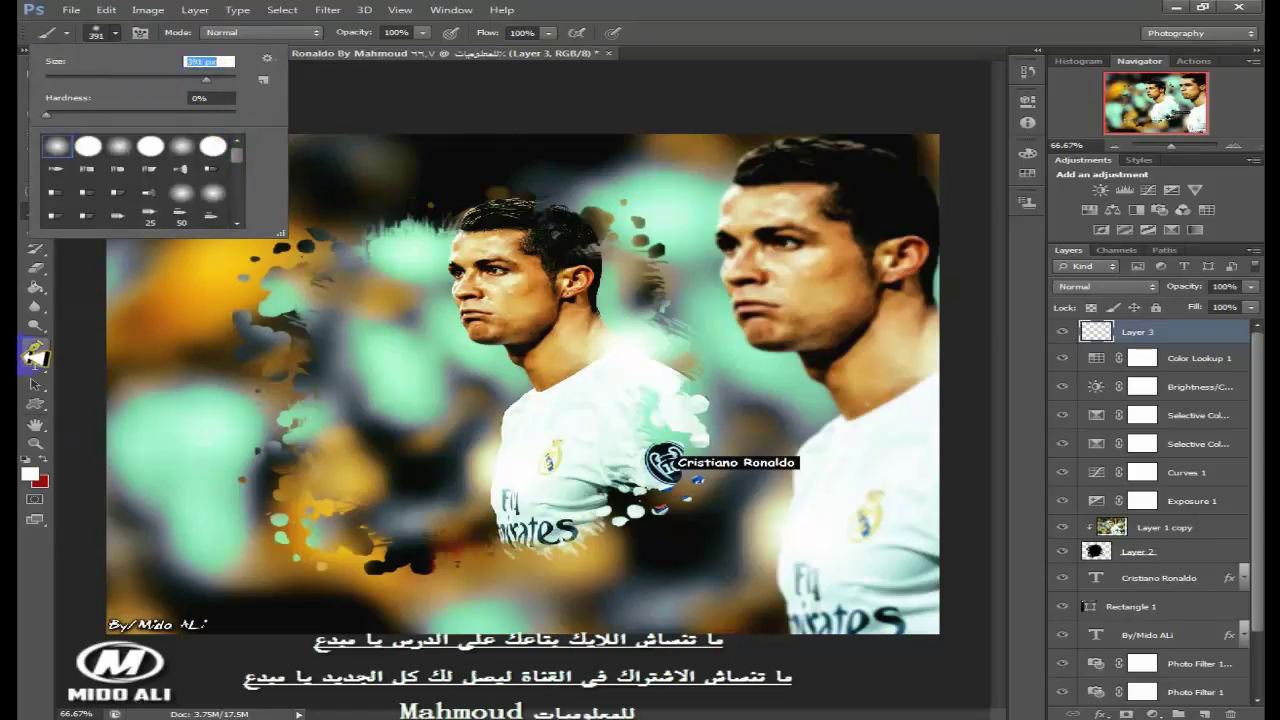
right_click(36, 211)
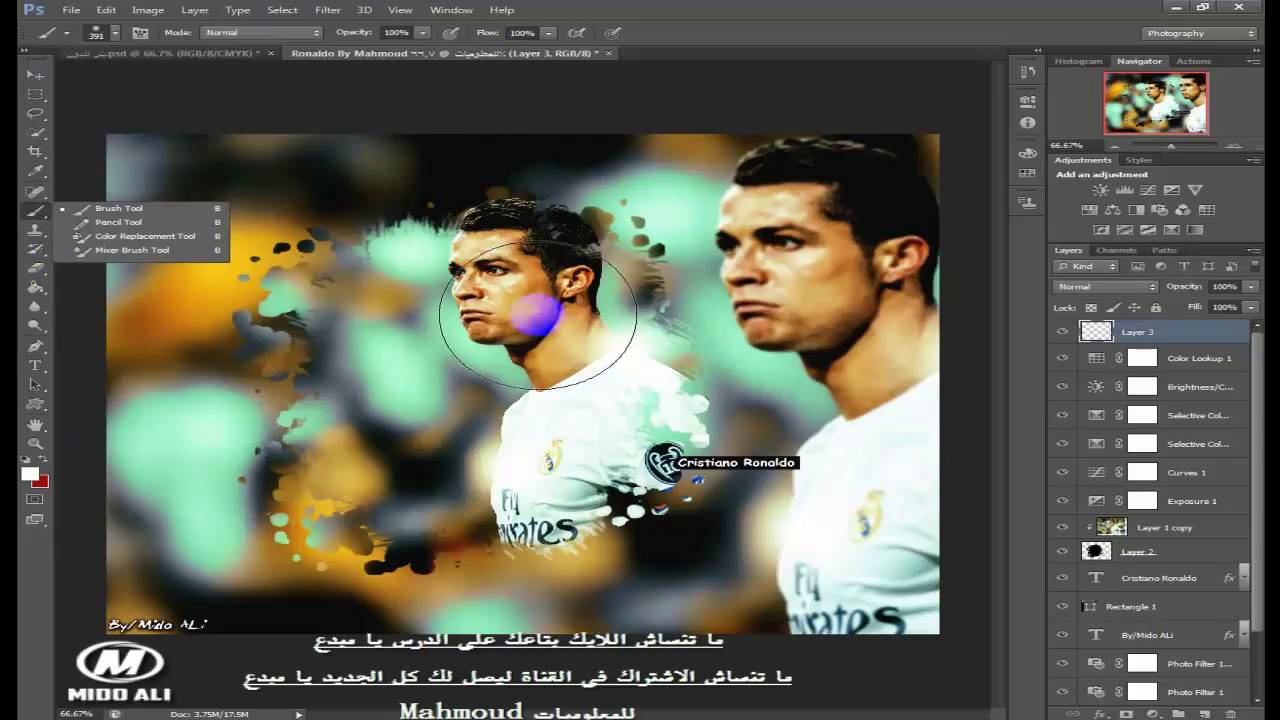
left_click(538, 315)
key("bracketright")
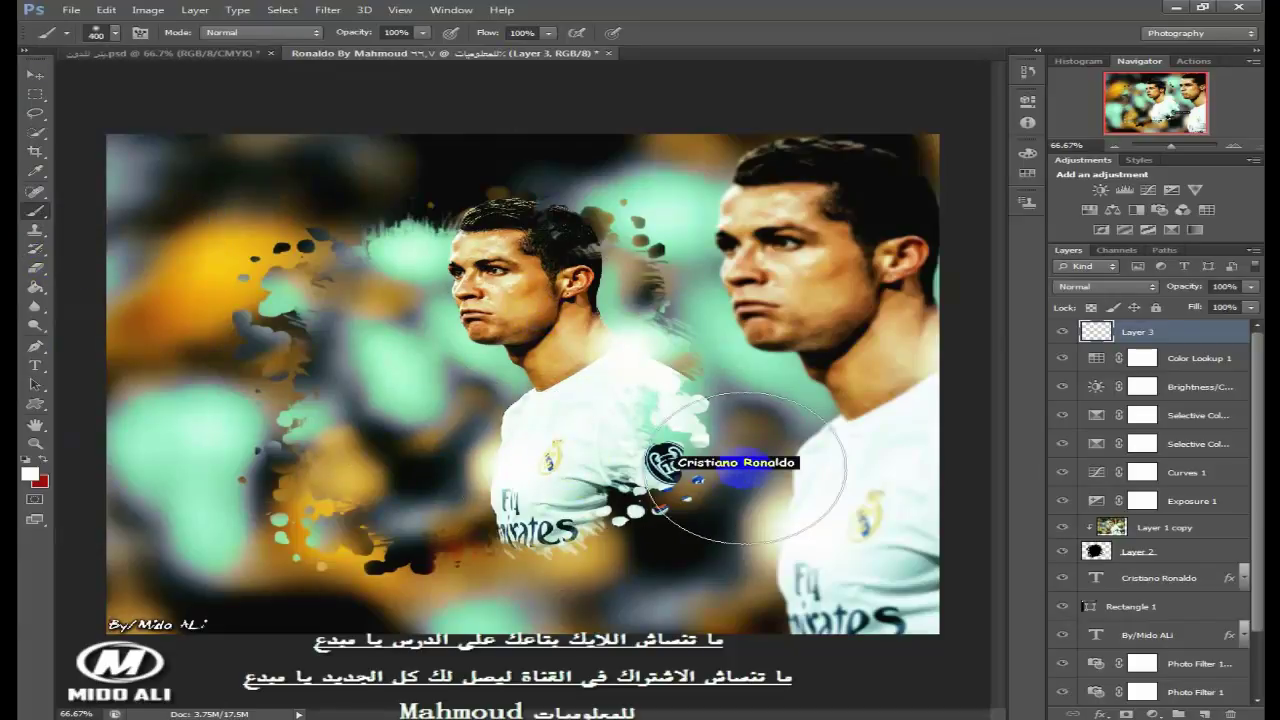
- Paint a soft white spot over the Cristiano Ronaldo label on Layer 3 and set the layer's blend mode to Overlay
left_click_drag(745, 467, 740, 470)
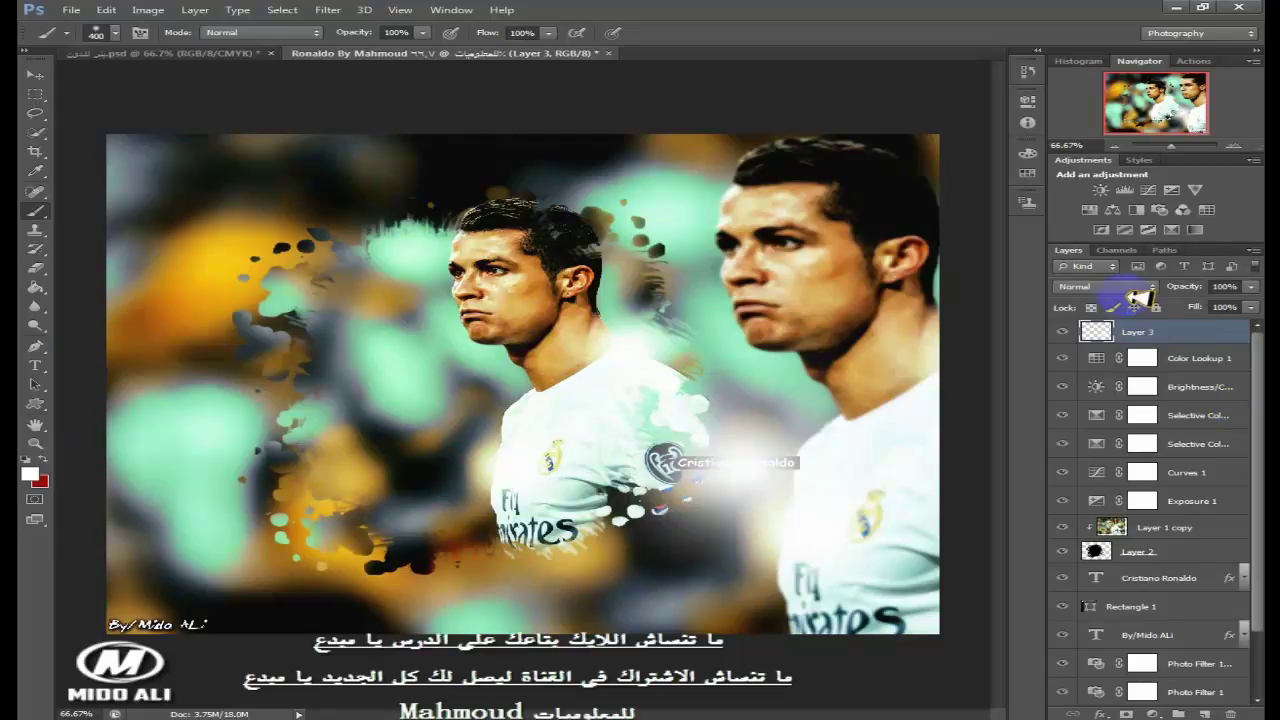
left_click(1140, 290)
left_click(1080, 476)
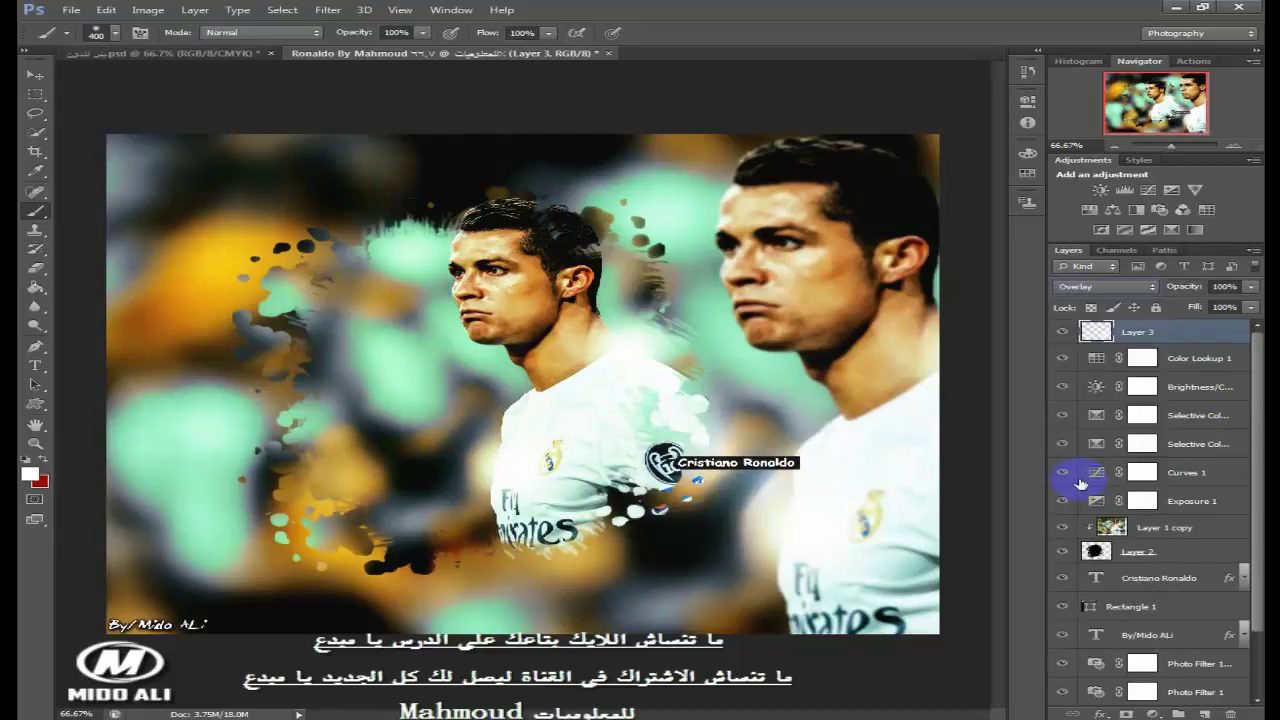
- Move Layer 3 directly below Exposure 1 and shift its glow onto the lower-left part of the ink splatter
left_click(37, 78)
left_click_drag(1186, 337, 1180, 505)
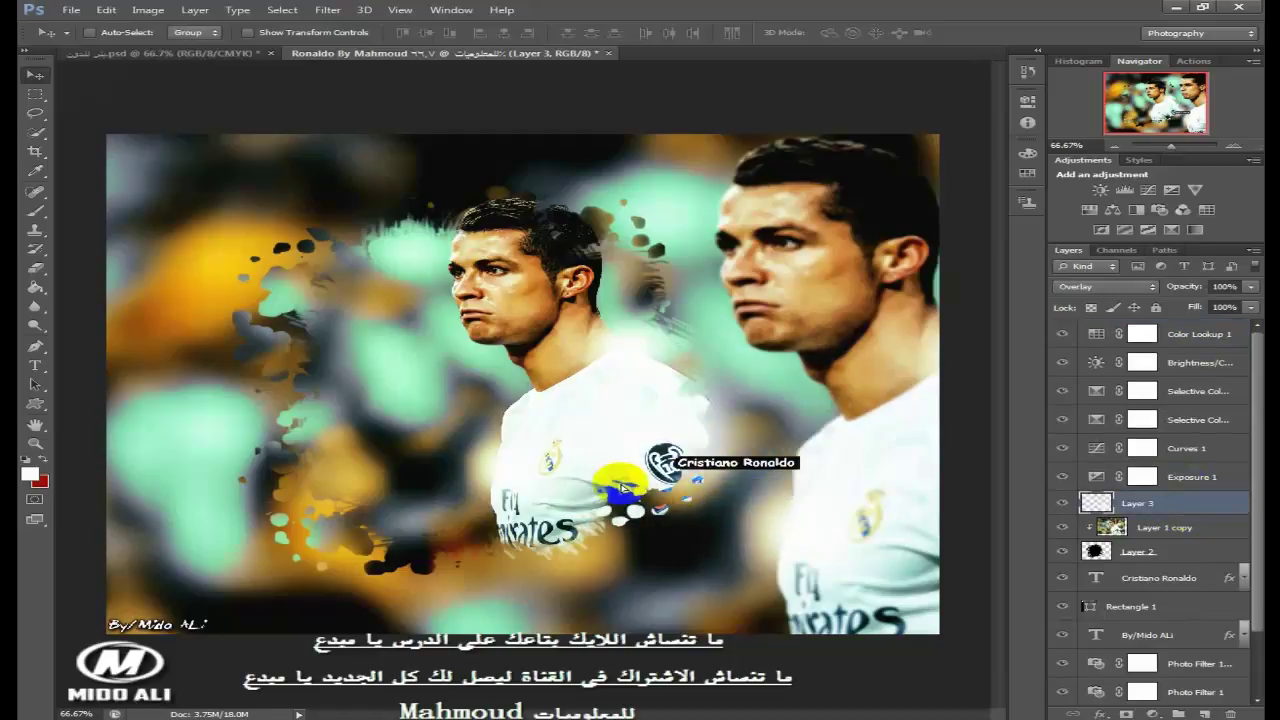
left_click_drag(622, 487, 348, 489)
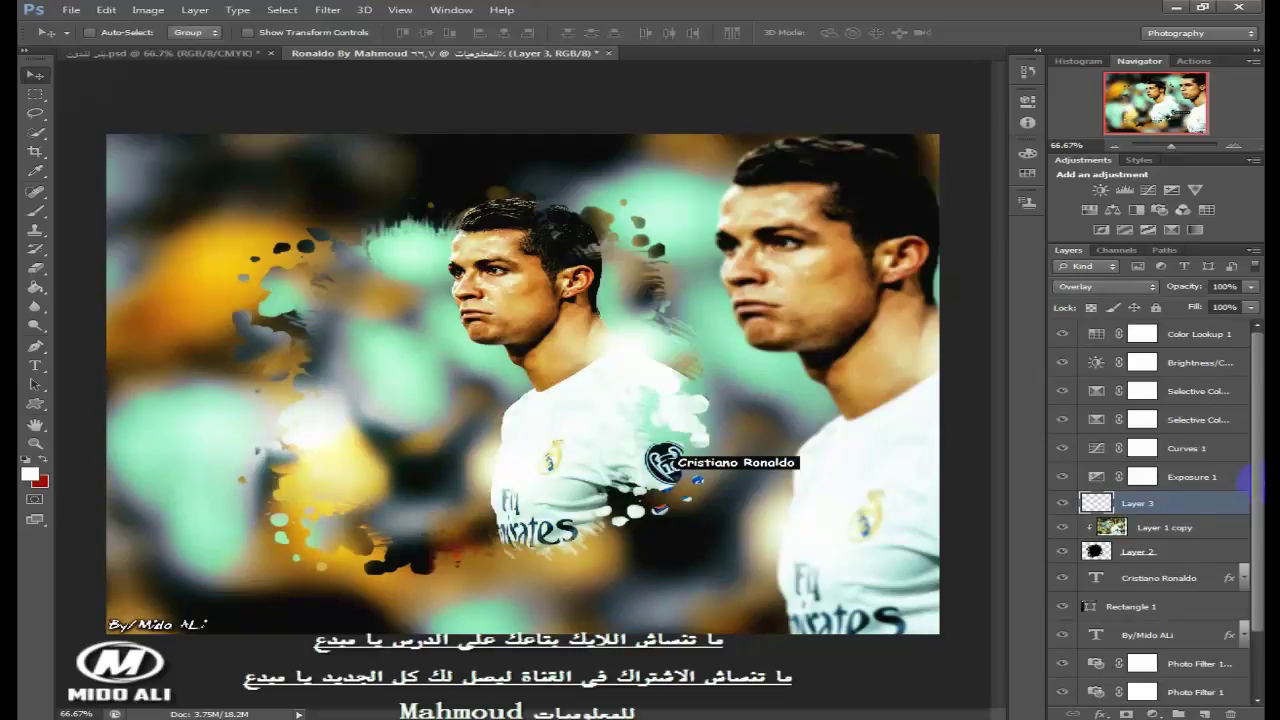
- Duplicate Layer 3, place the copy between the two Photo Filter layers, and shift its glow to the upper-left orange area of the image
right_click(1231, 512)
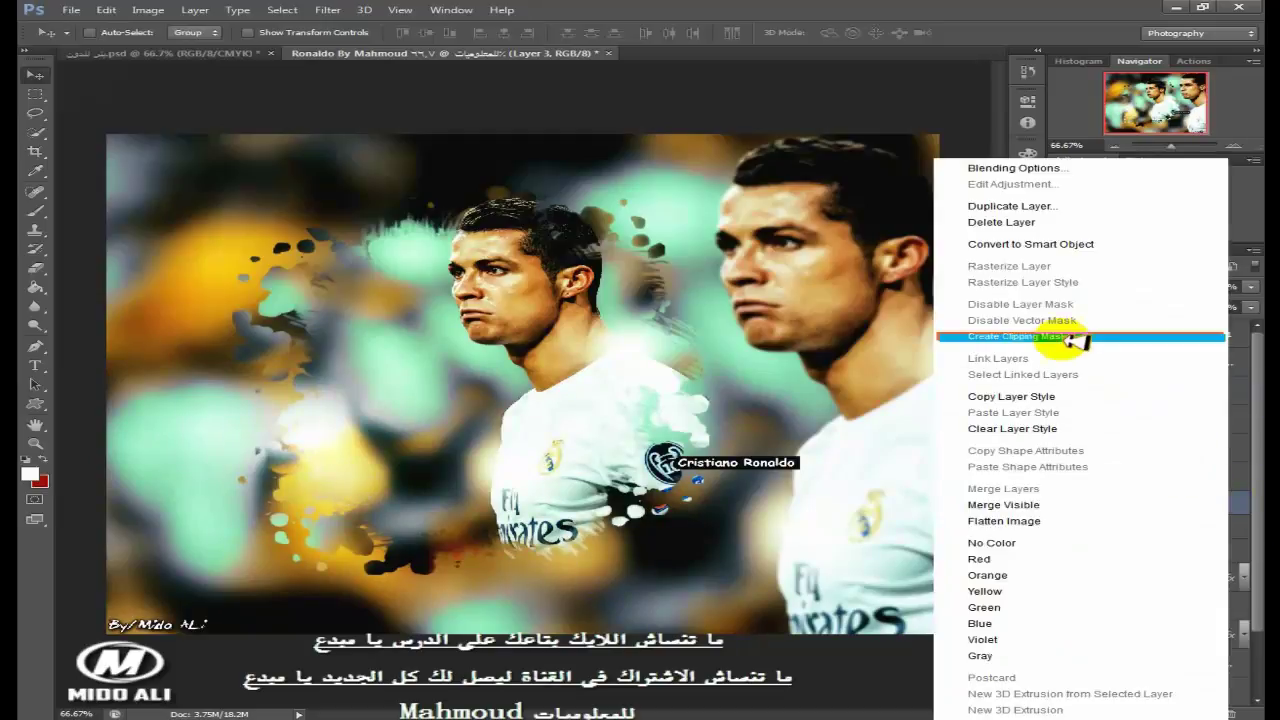
left_click(1060, 206)
key("Return")
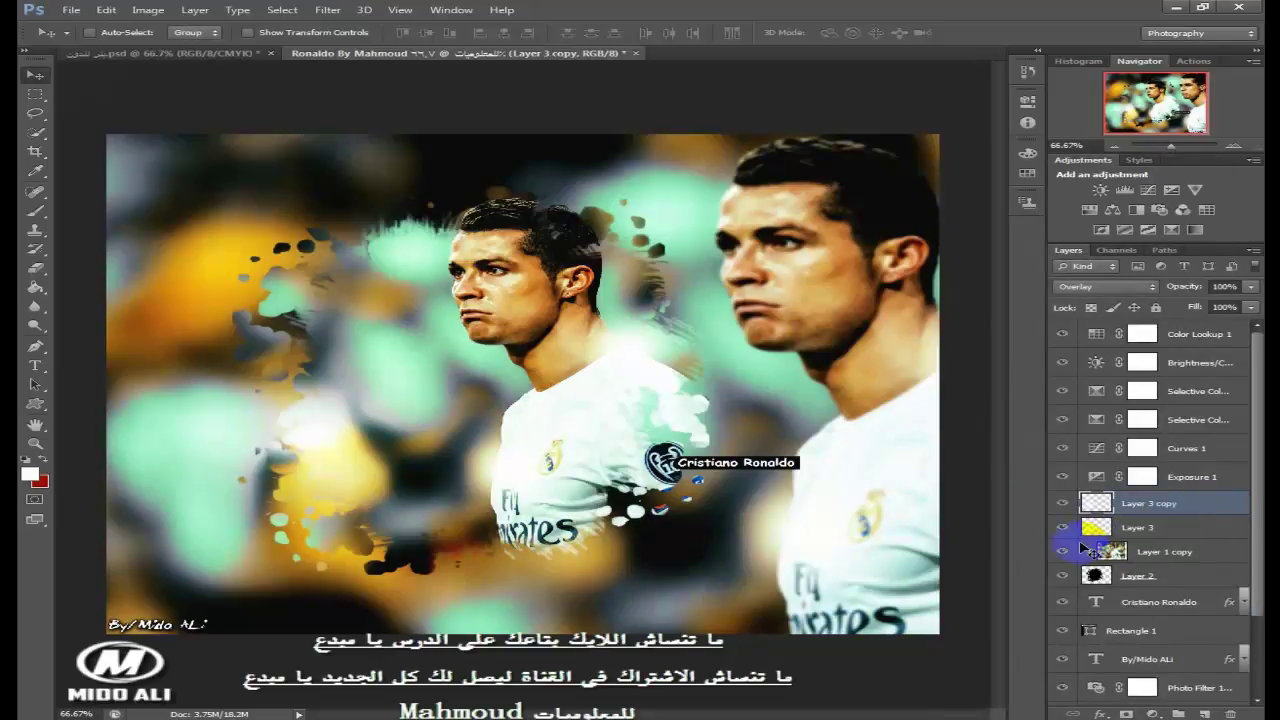
scroll(1194, 427, "down", 2)
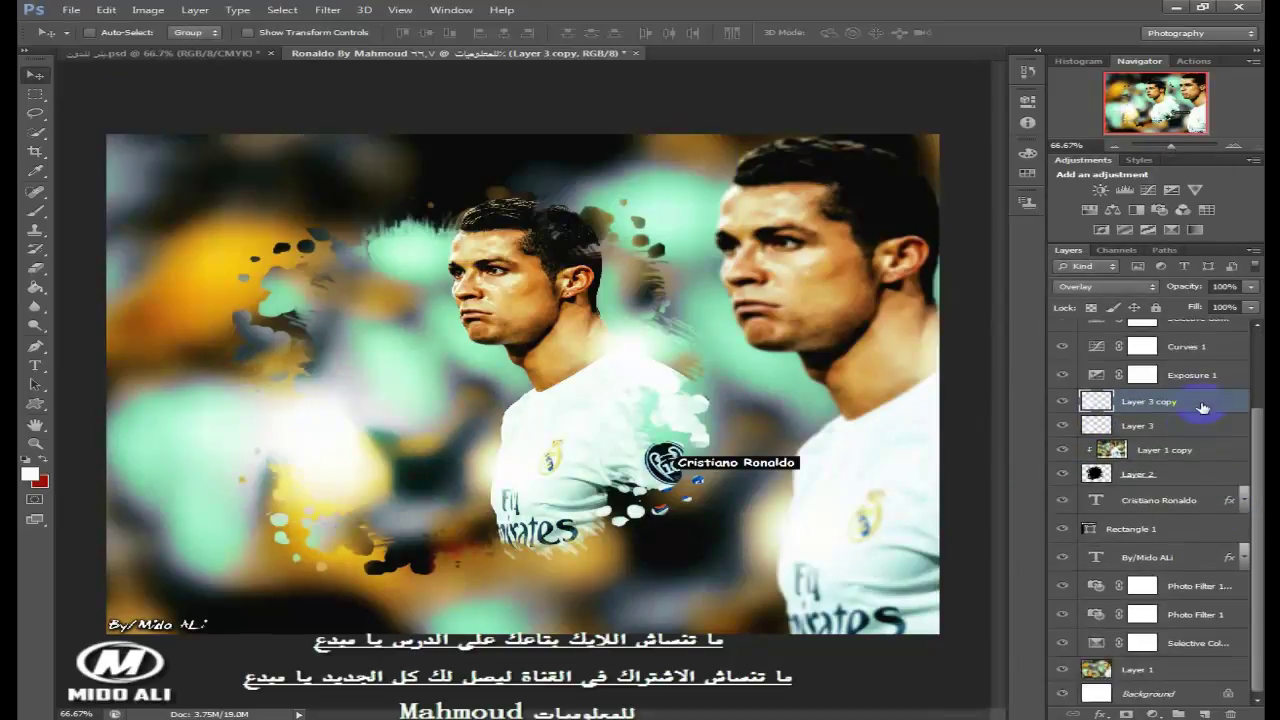
left_click_drag(1203, 408, 1216, 596)
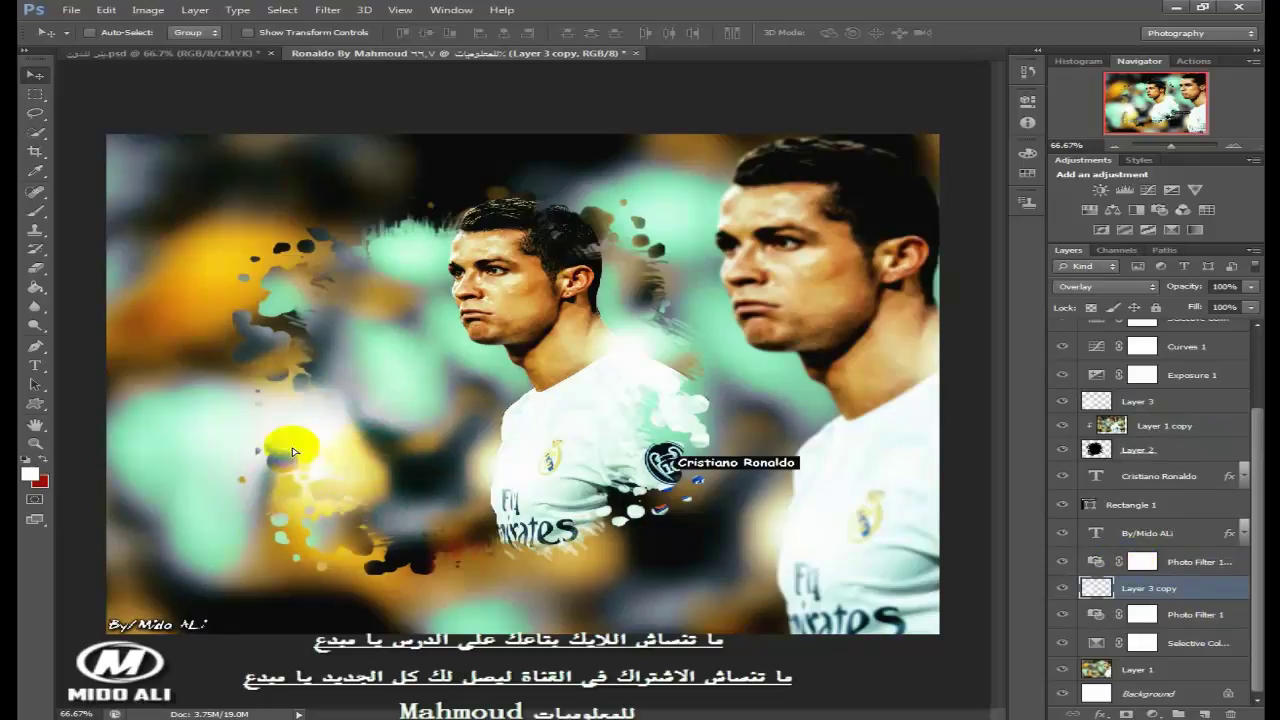
left_click_drag(262, 304, 238, 325)
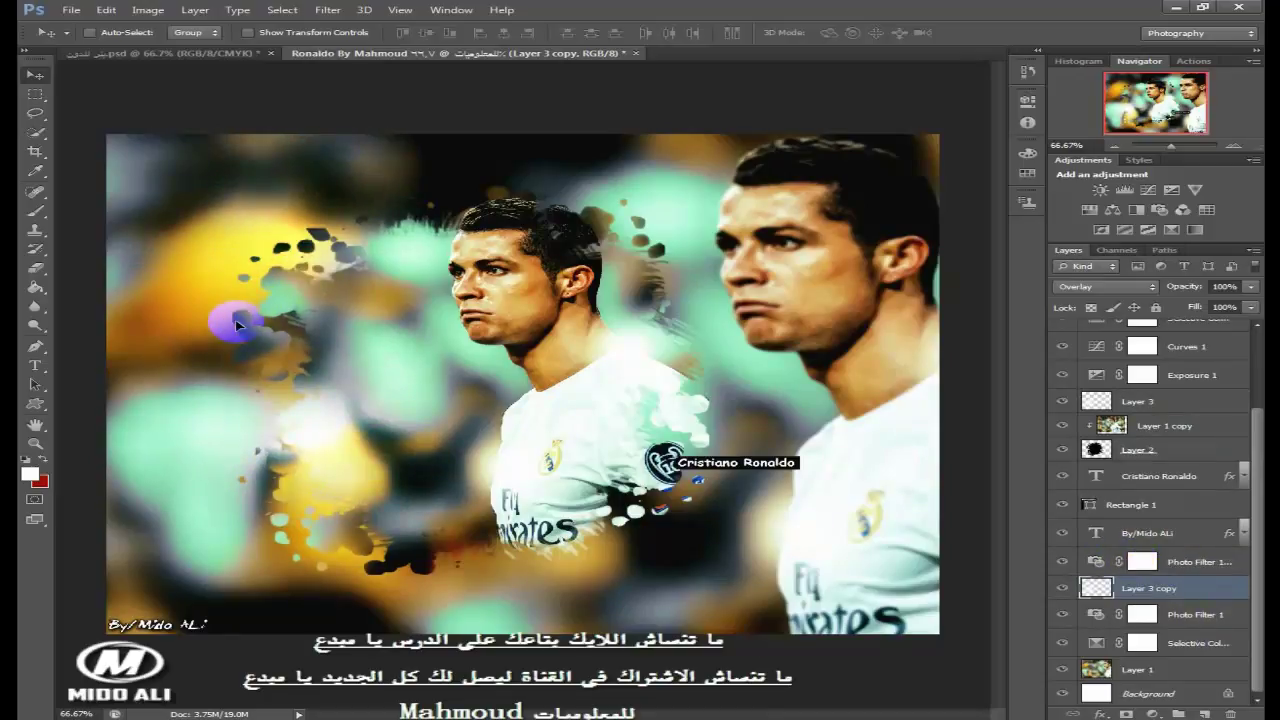
- Draw a white rectangle shape of about 1637 x 892 px above Color Lookup 1, over the upper-left part of the image
left_click(1188, 422)
scroll(1190, 418, "up", 2)
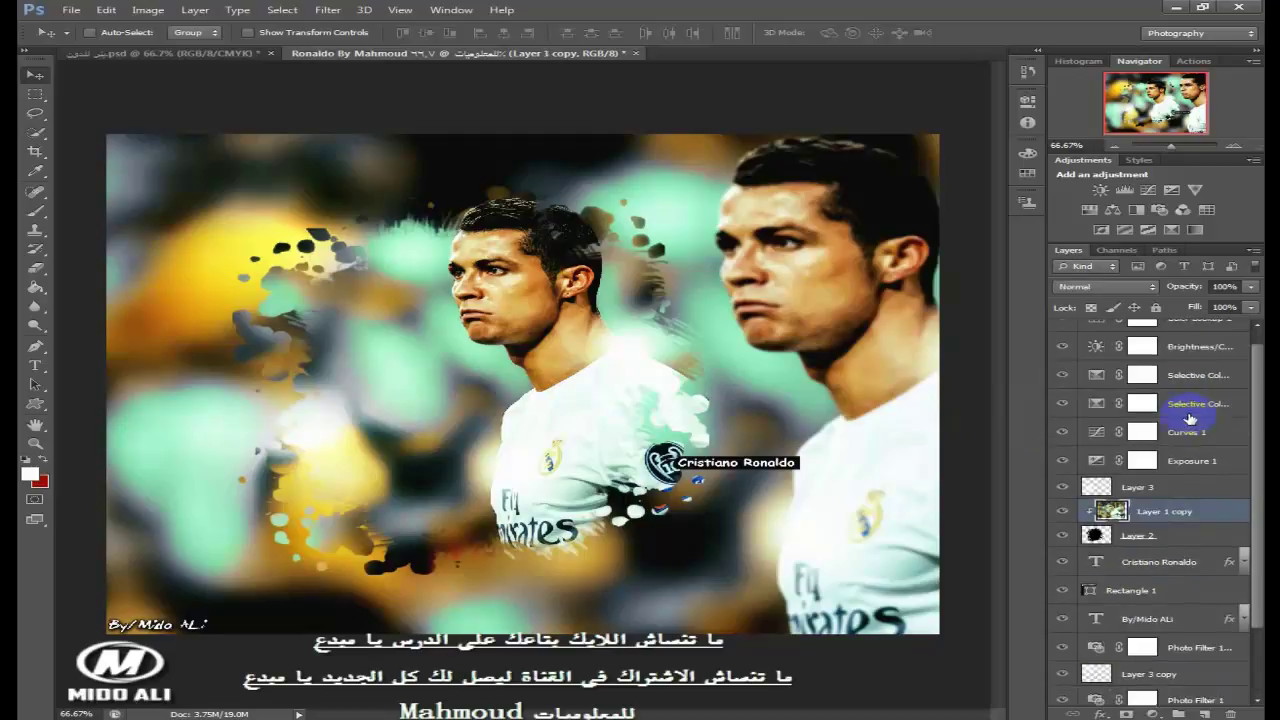
scroll(1190, 418, "up", 1)
left_click(1195, 334)
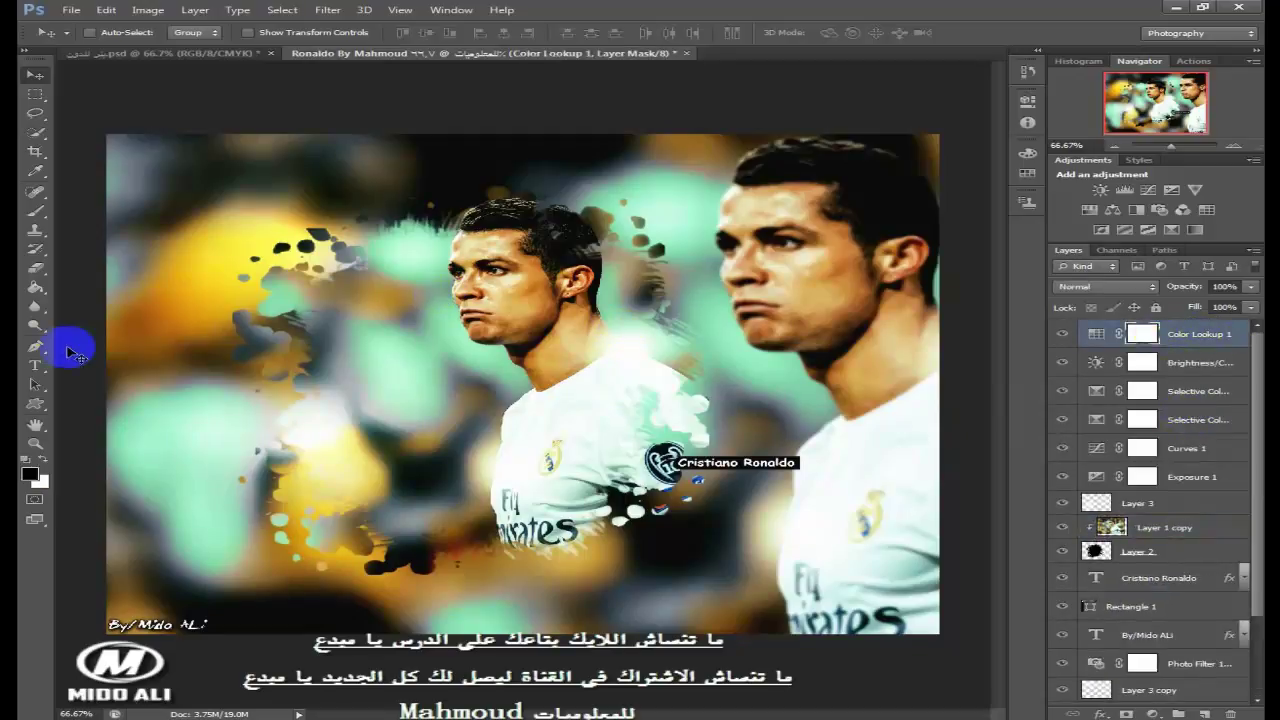
left_click_drag(35, 403, 133, 400)
left_click(120, 401)
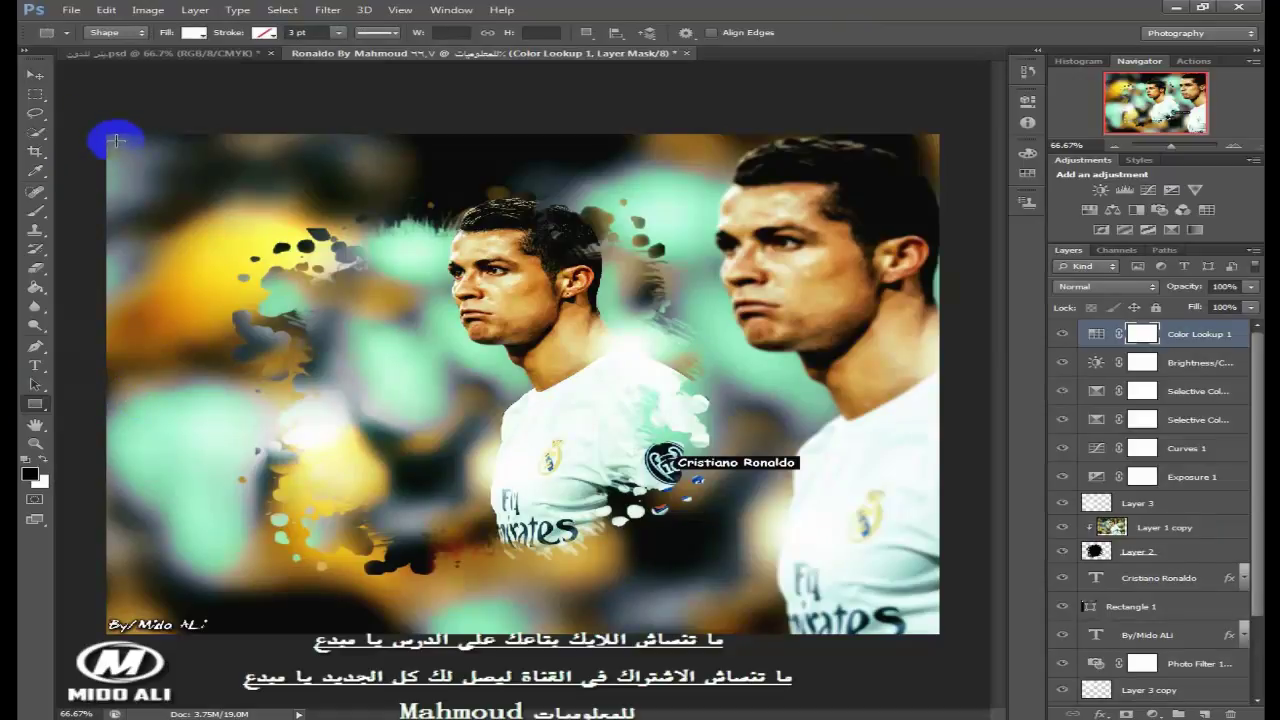
left_click_drag(115, 141, 648, 358)
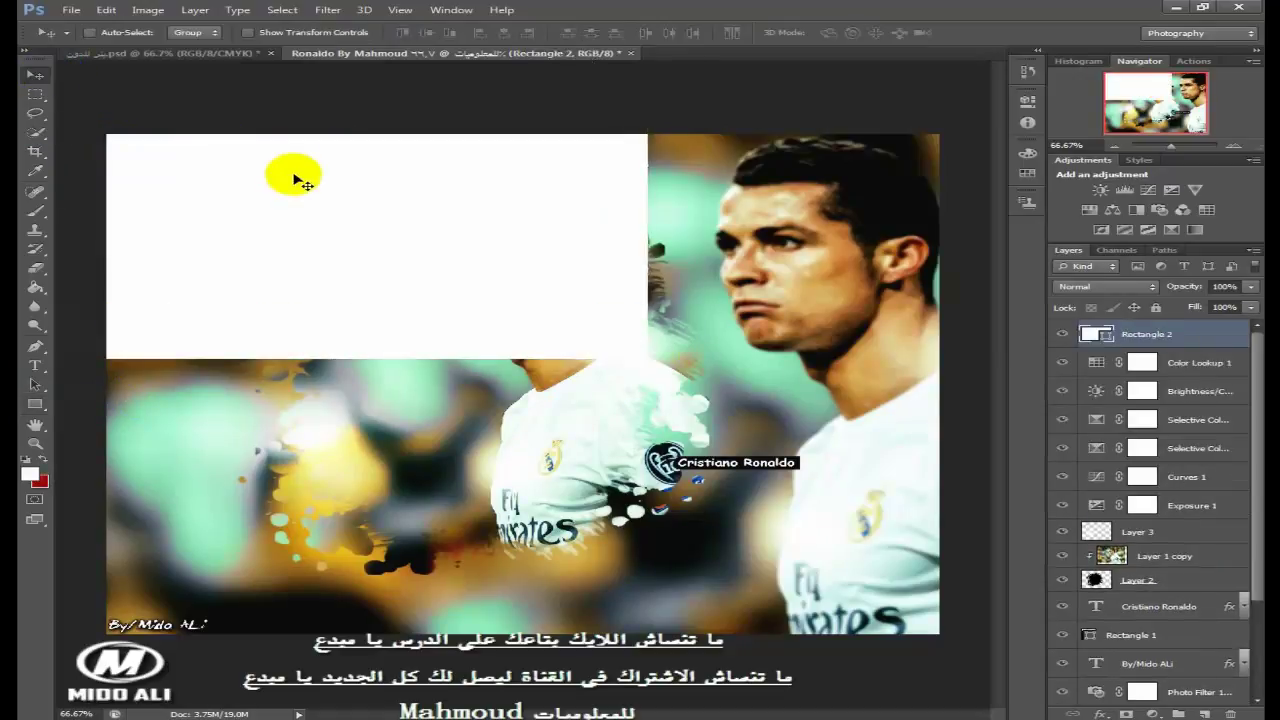
- Change the fill colour of Rectangle 2 to black
right_click(35, 403)
left_click(196, 33)
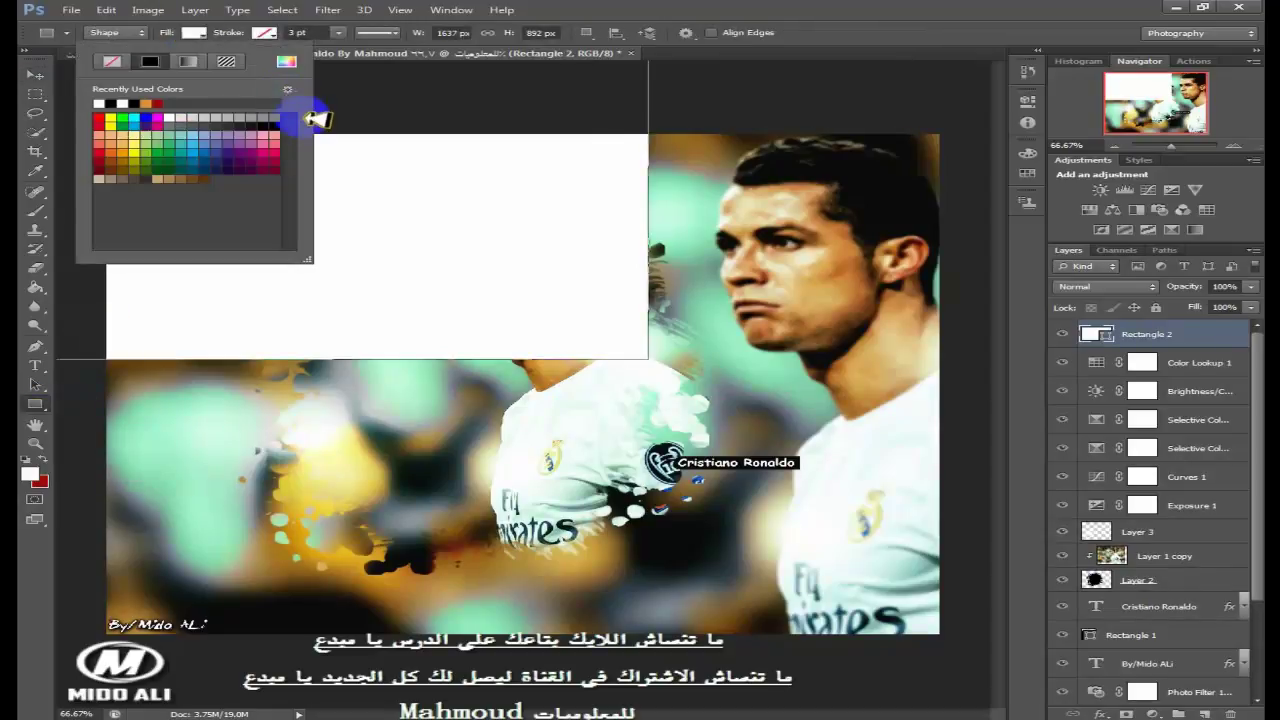
left_click(279, 127)
- Move and stretch the black Rectangle 2 until it covers the whole canvas
left_click(35, 75)
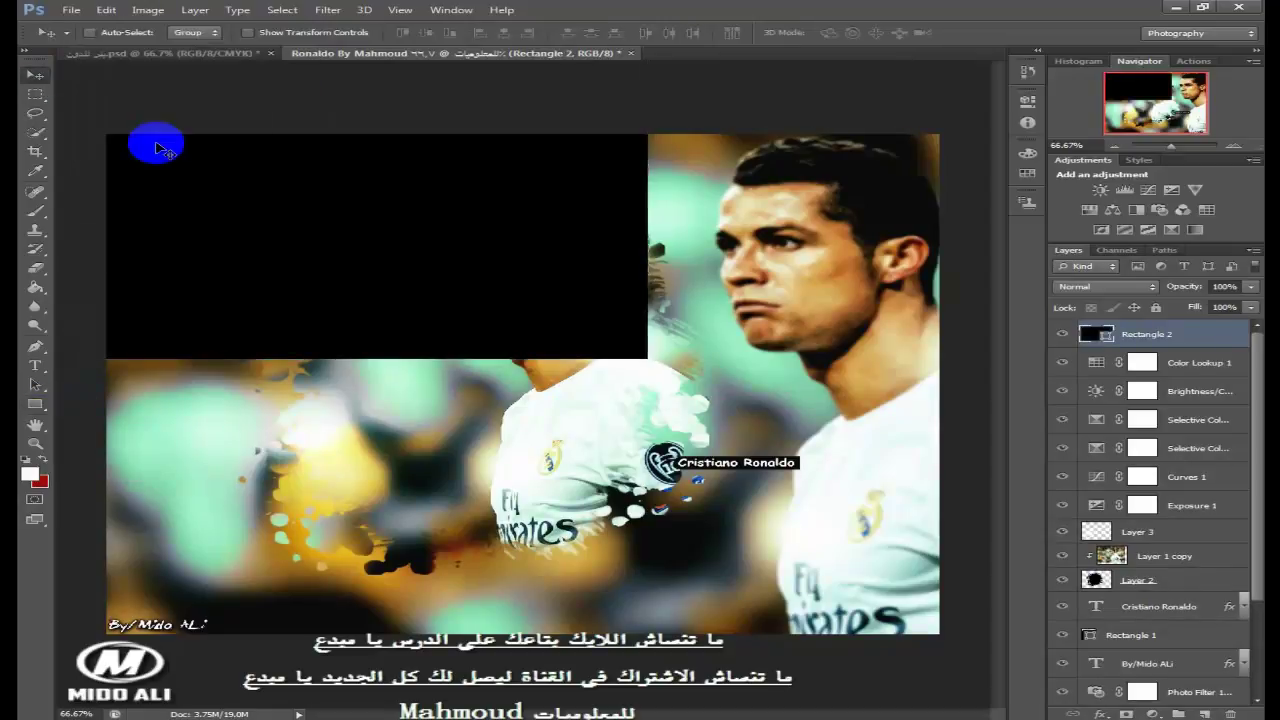
left_click_drag(451, 263, 678, 440)
key("ctrl+t")
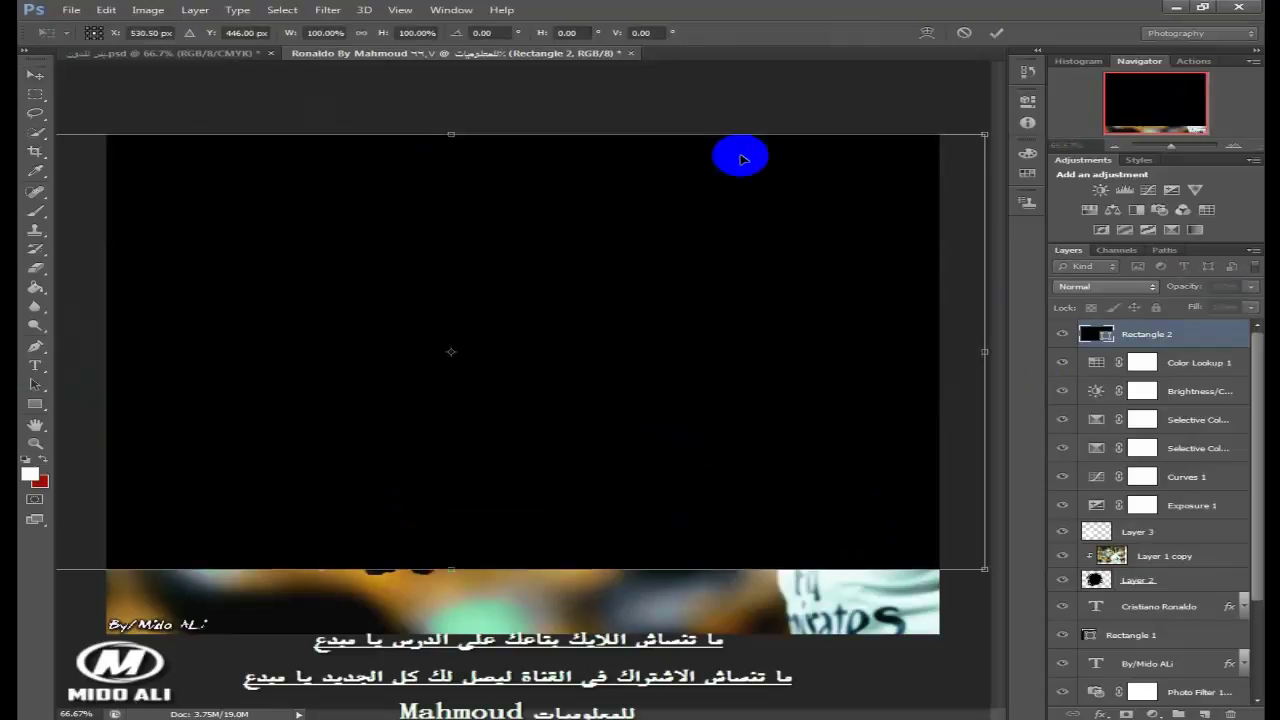
left_click_drag(467, 132, 467, 18)
key("Return")
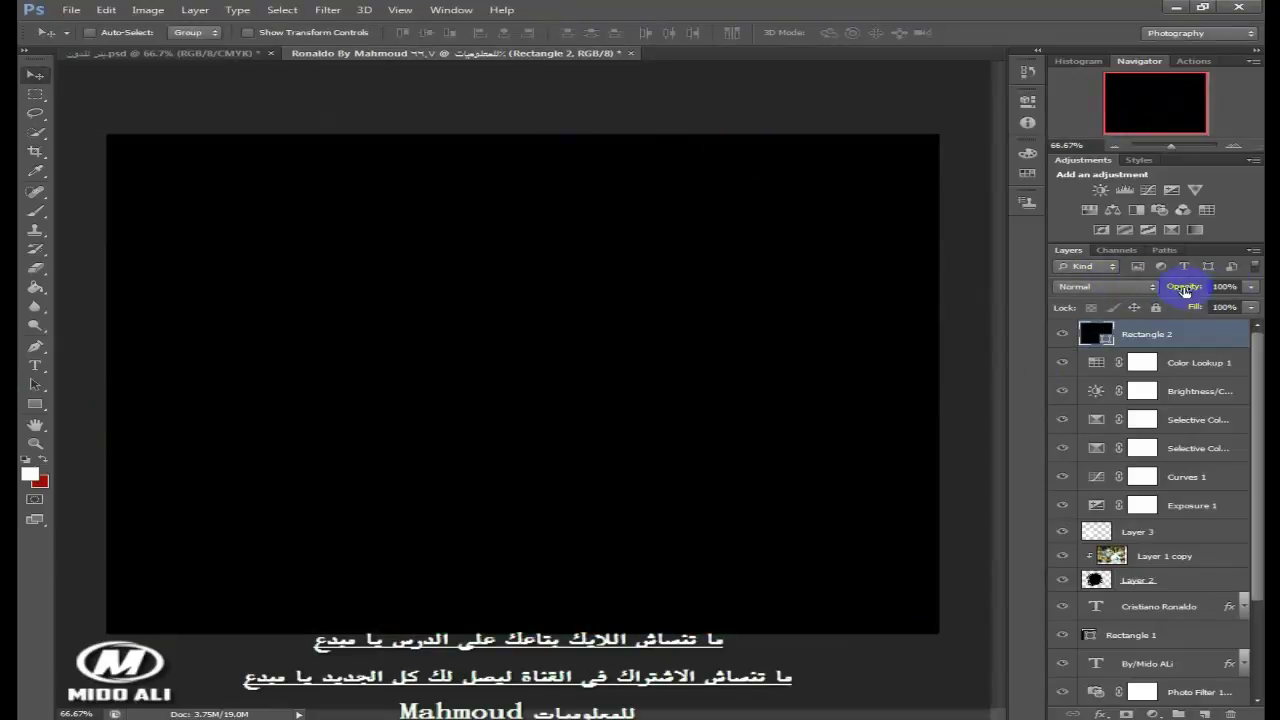
- Set Rectangle 2 to 10% opacity and 50% fill, and move it directly below Exposure 1
type("10")
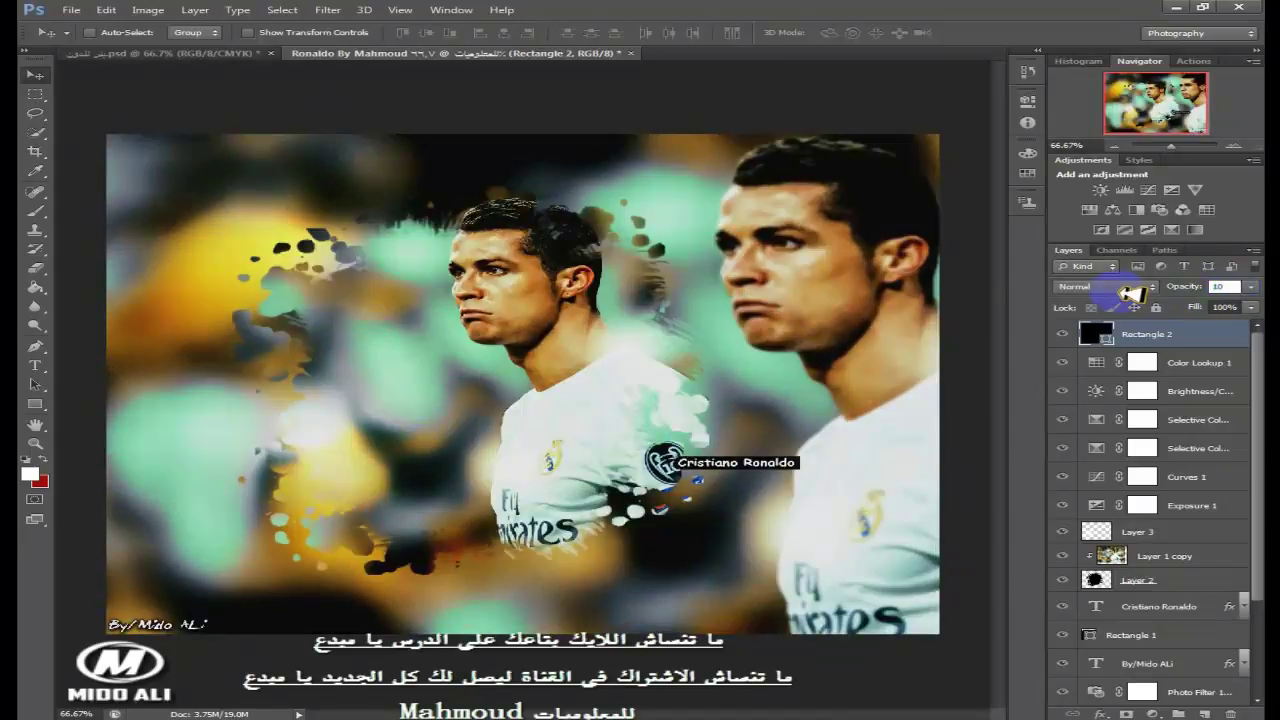
left_click_drag(1217, 341, 1195, 514)
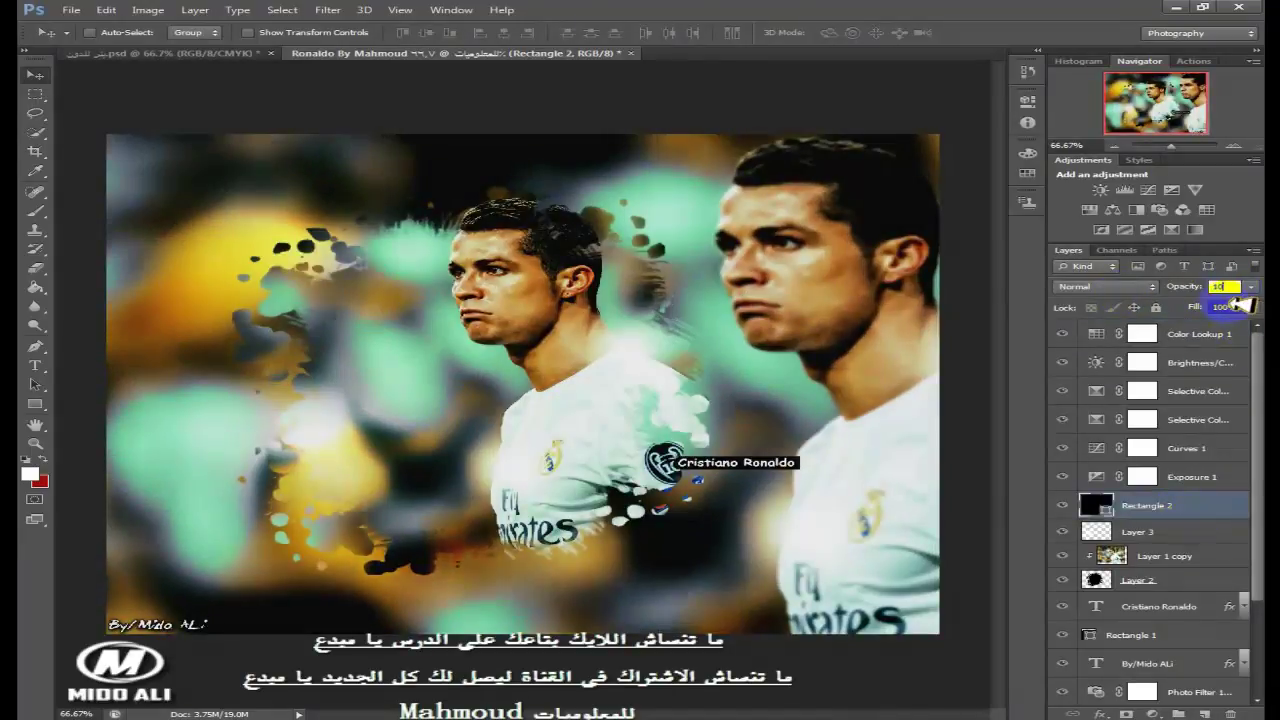
left_click_drag(1226, 307, 1176, 311)
type("50")
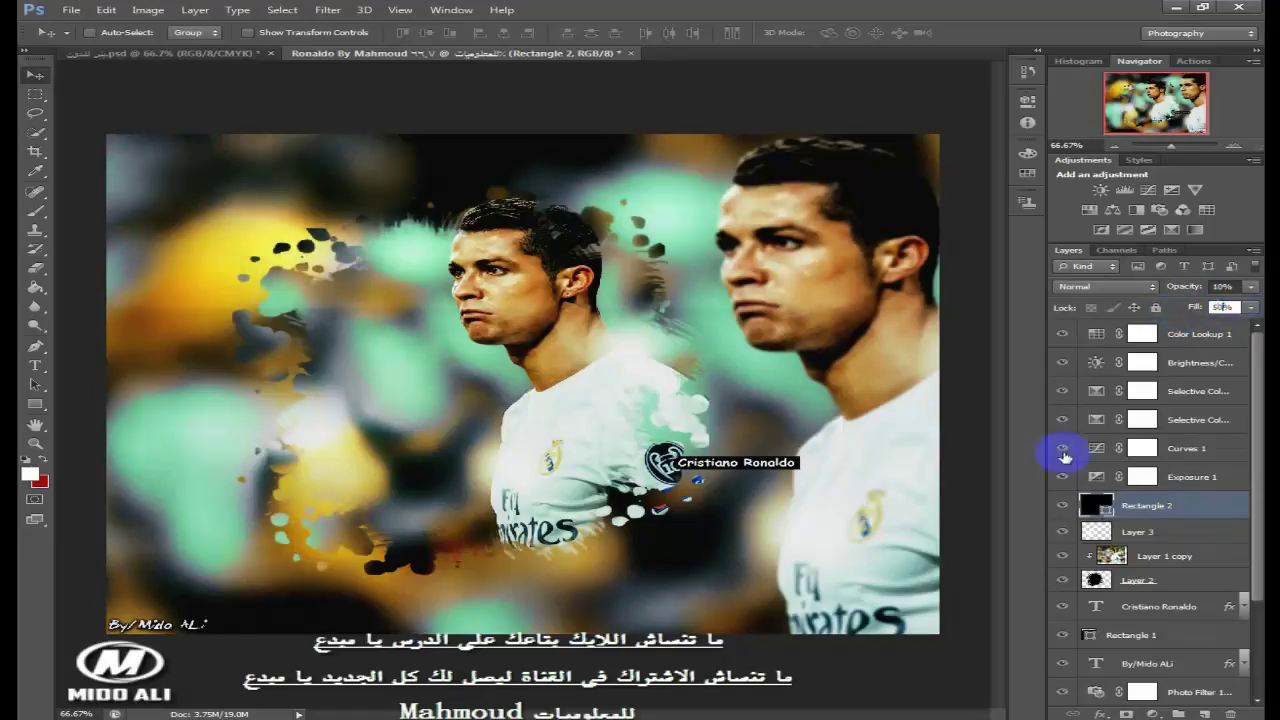
- Compare the image with Rectangle 2 hidden and shown
left_click(1062, 505)
left_click(1063, 505)
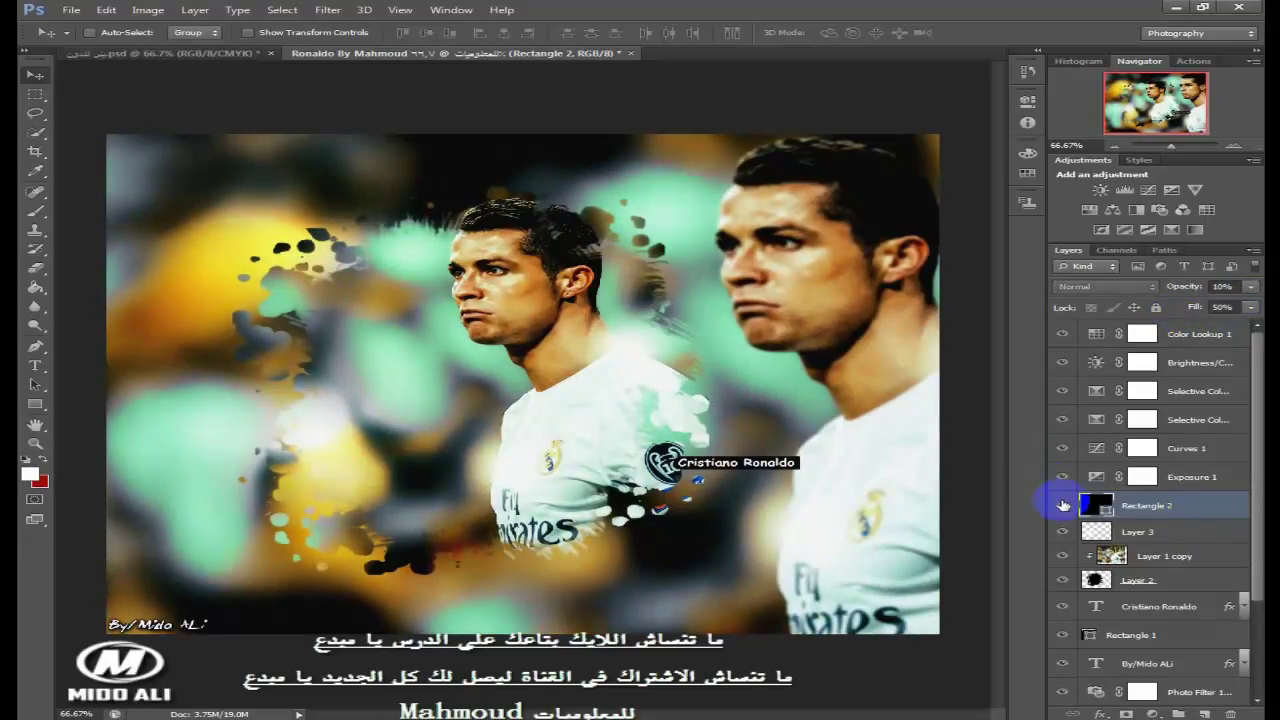
left_click(1063, 505)
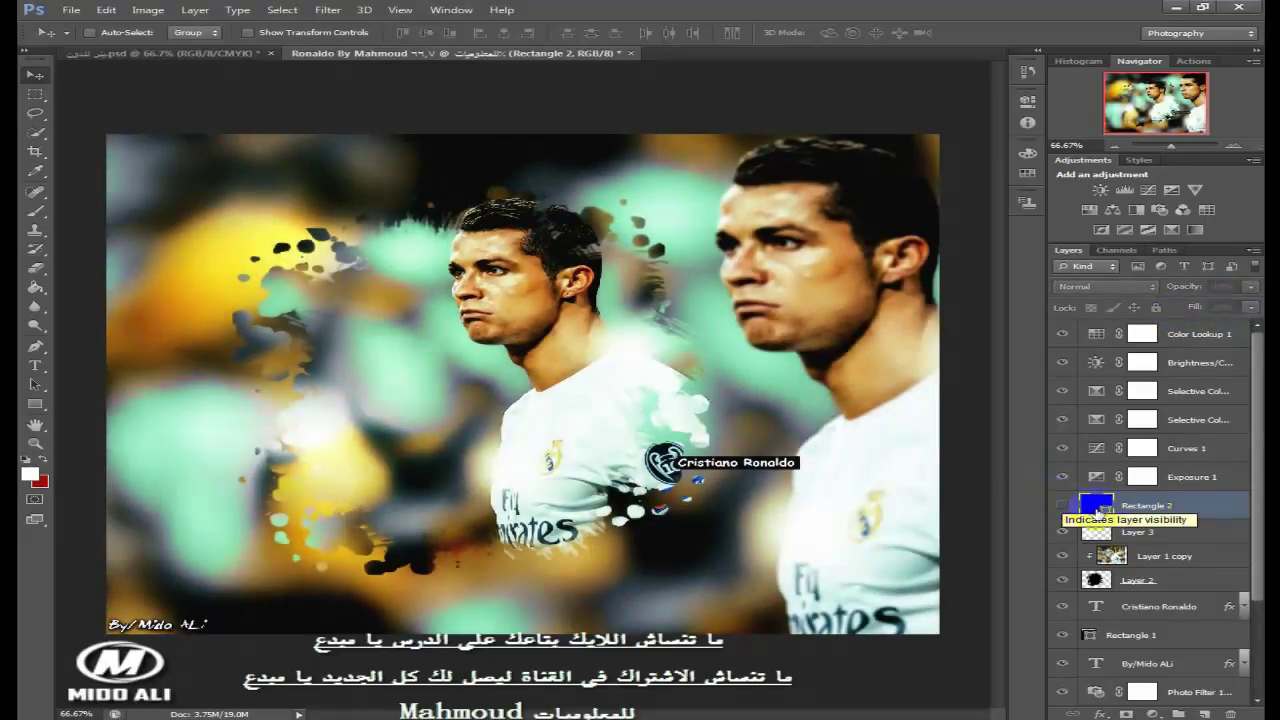
left_click(1063, 505)
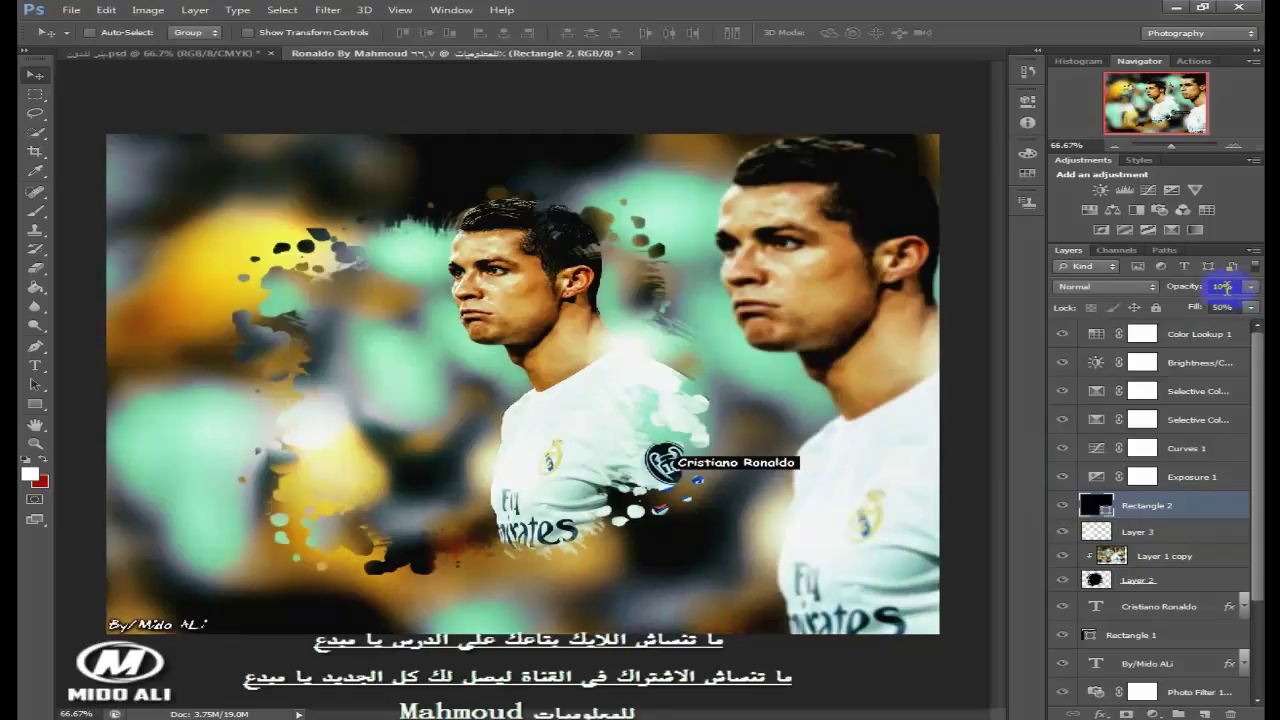
- Set the blend mode of Rectangle 2 to Lighten
left_click_drag(1185, 286, 1135, 284)
left_click(1135, 284)
left_click(1095, 416)
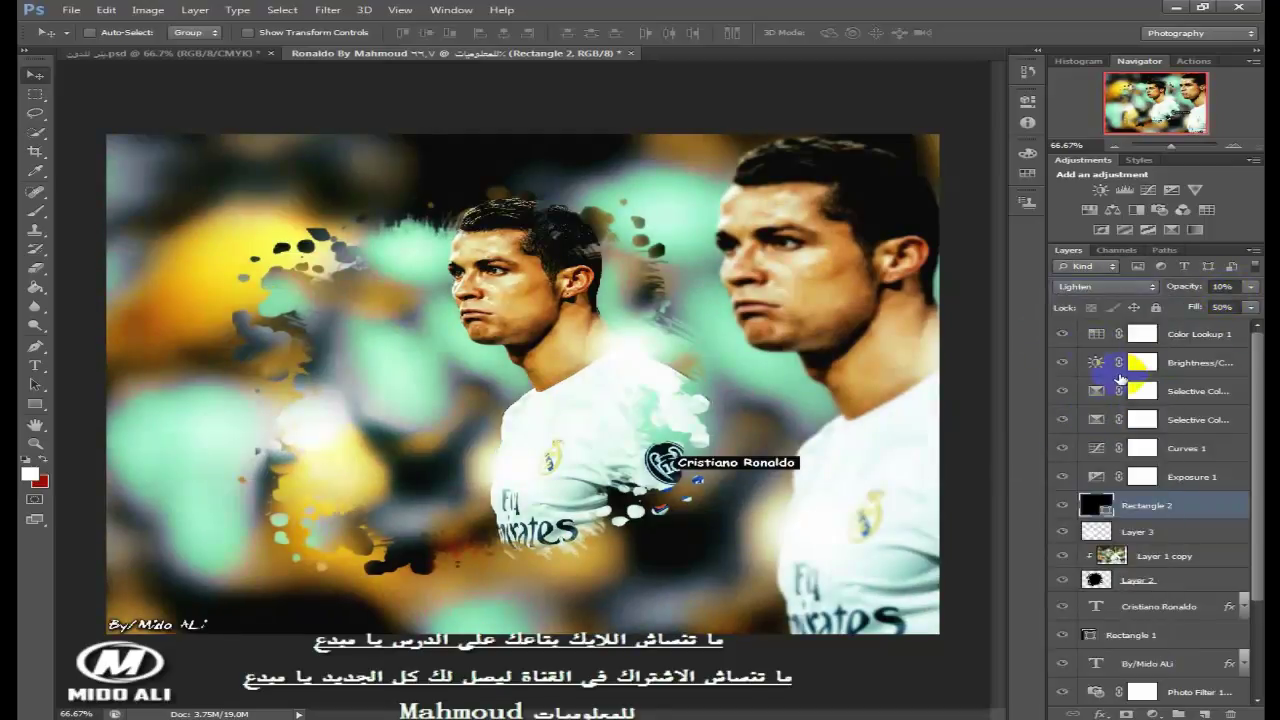
- Stamp all visible layers into a new layer above Color Lookup 1 and duplicate that merged layer
left_click(1218, 341)
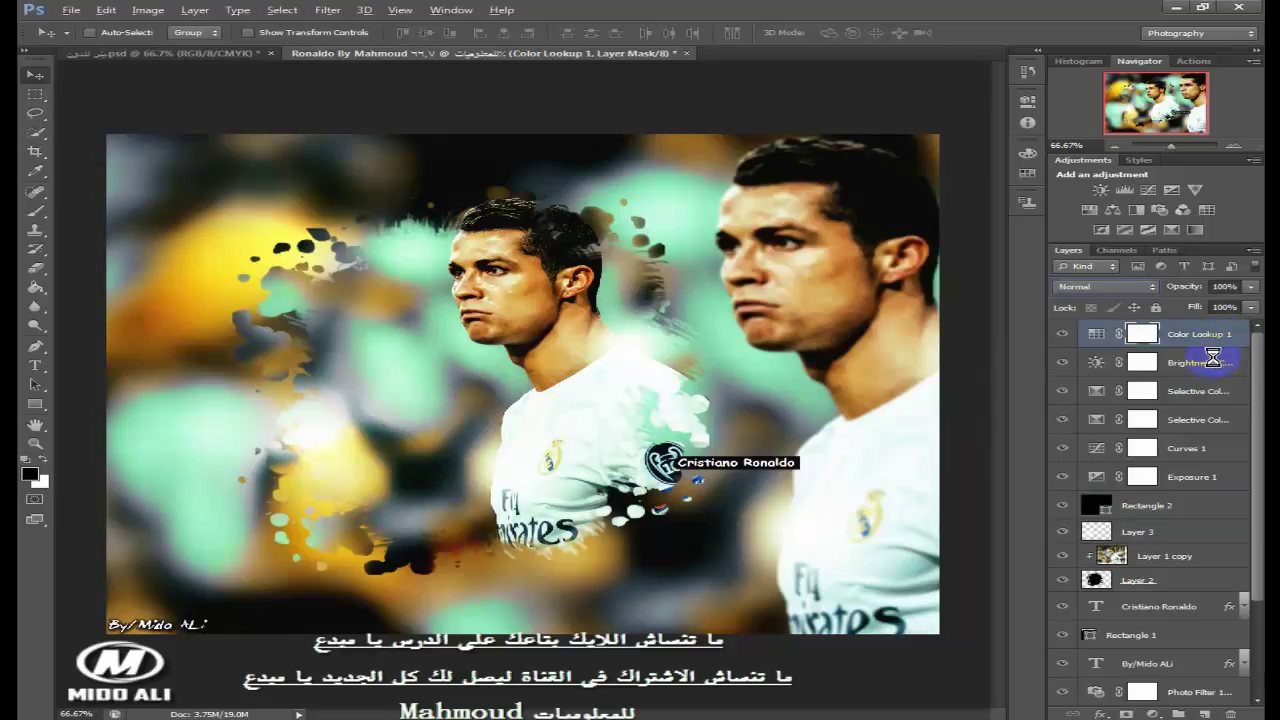
key("ctrl+shift+alt+e")
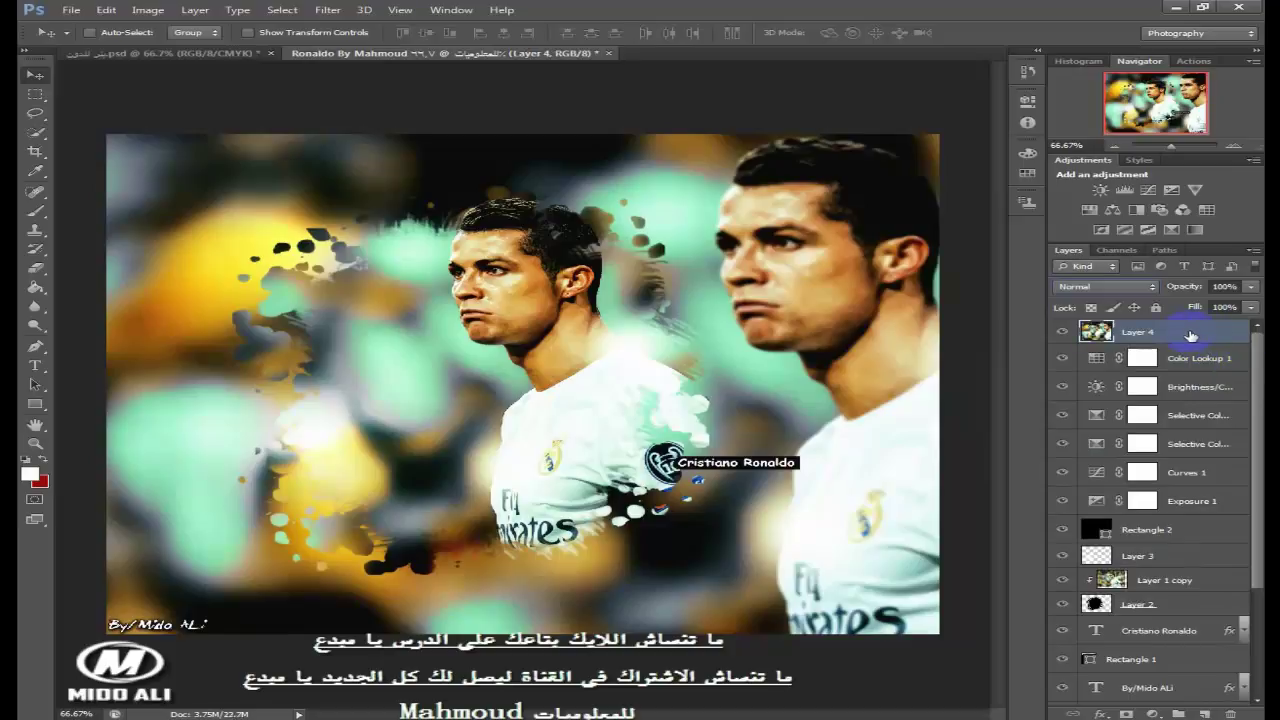
right_click(1207, 335)
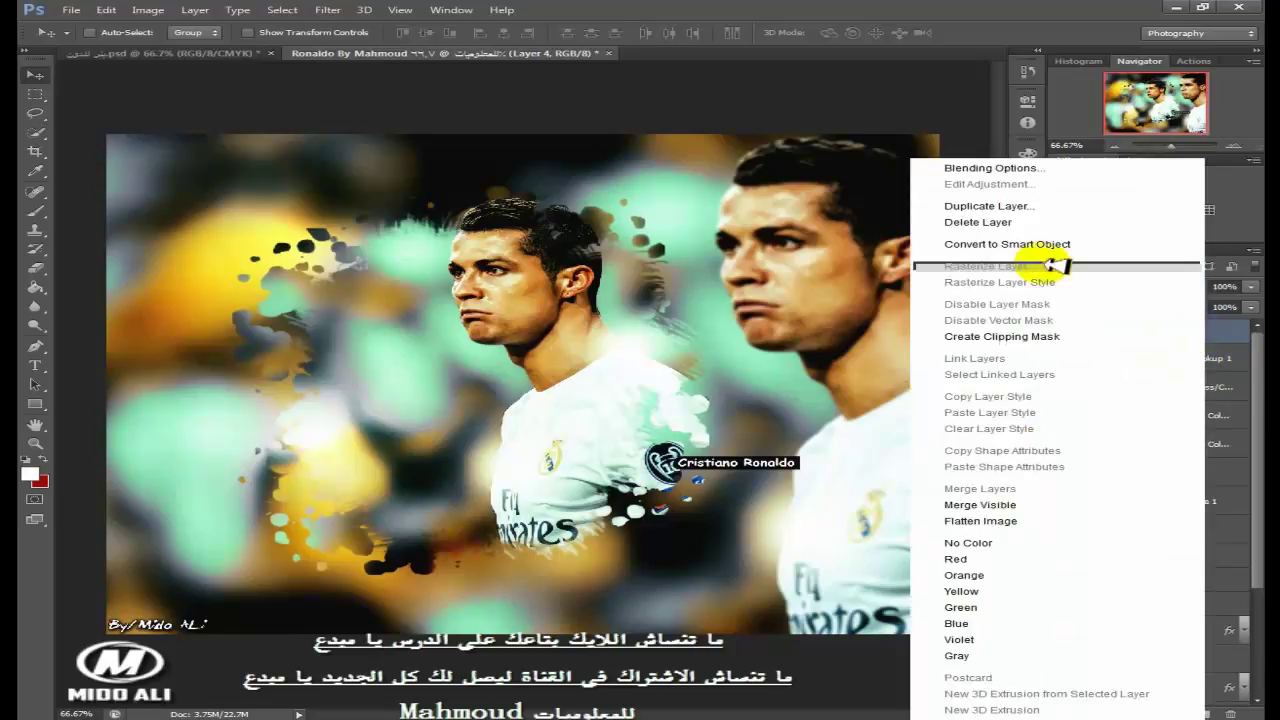
left_click(1015, 196)
key("Return")
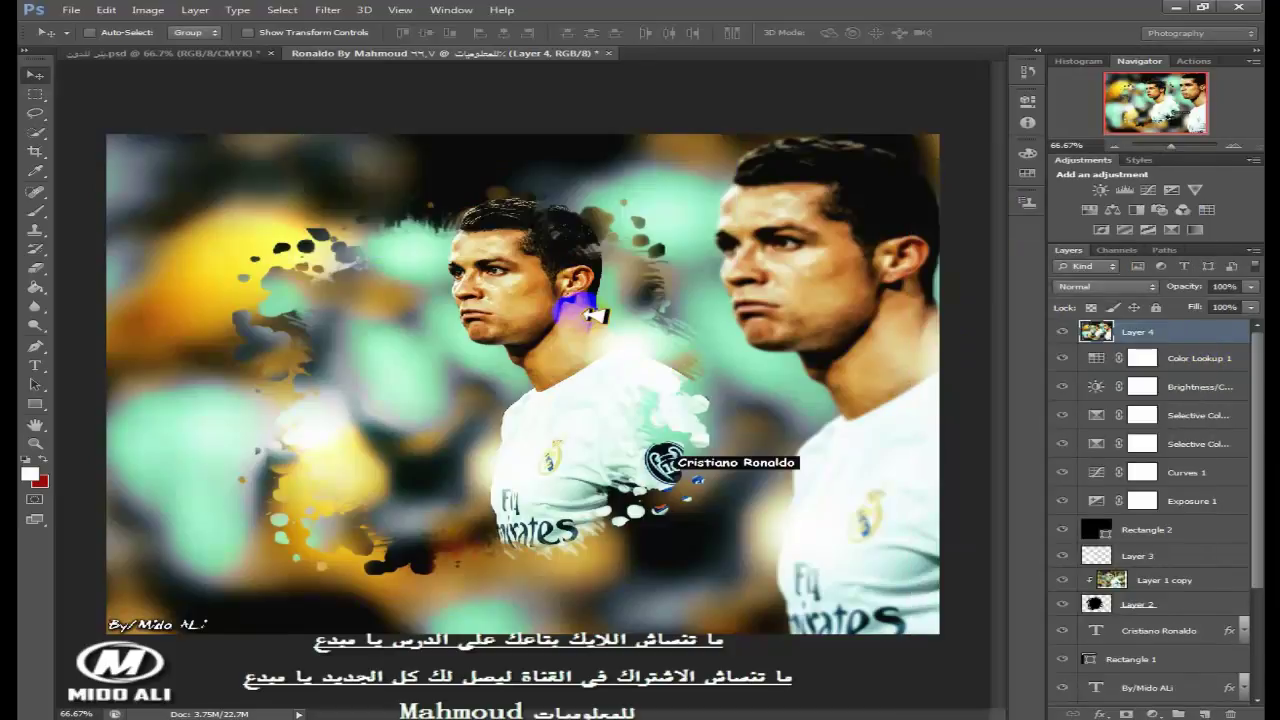
- Add a new layer above Layer 4 copy and fill it with 50% gray in Normal mode at 100% opacity
left_click(1205, 712)
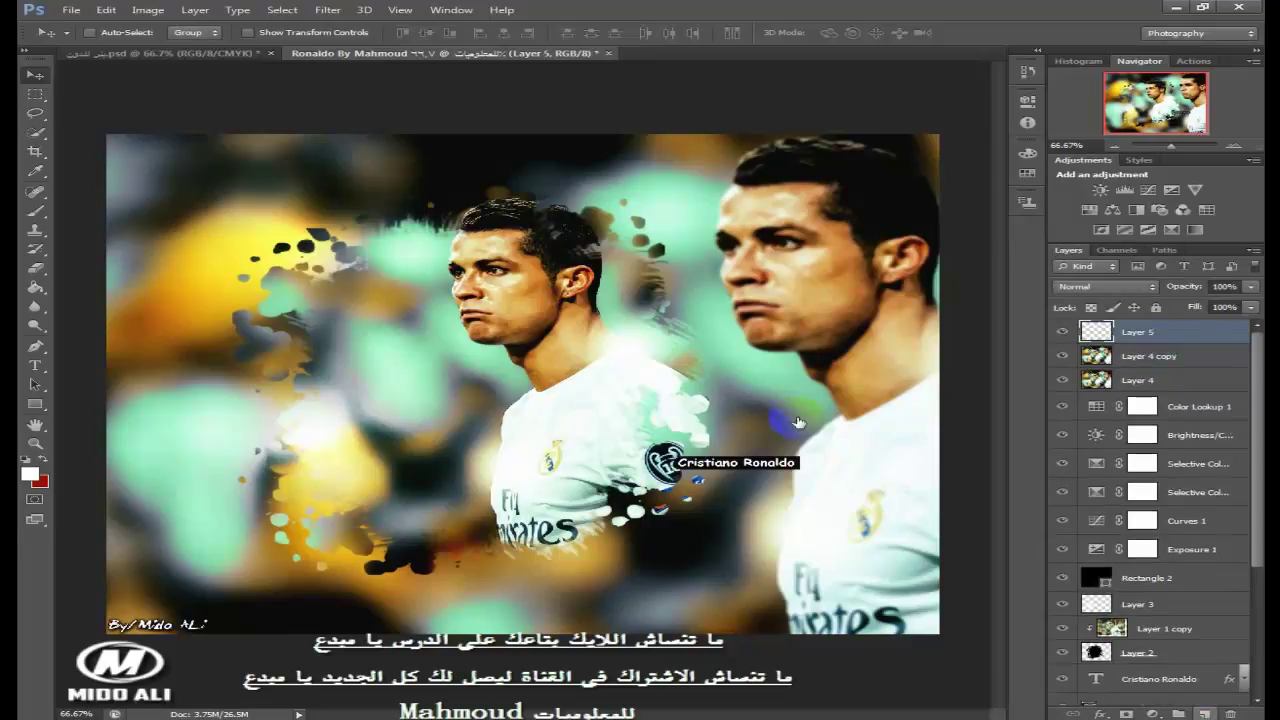
left_click(124, 10)
left_click(150, 217)
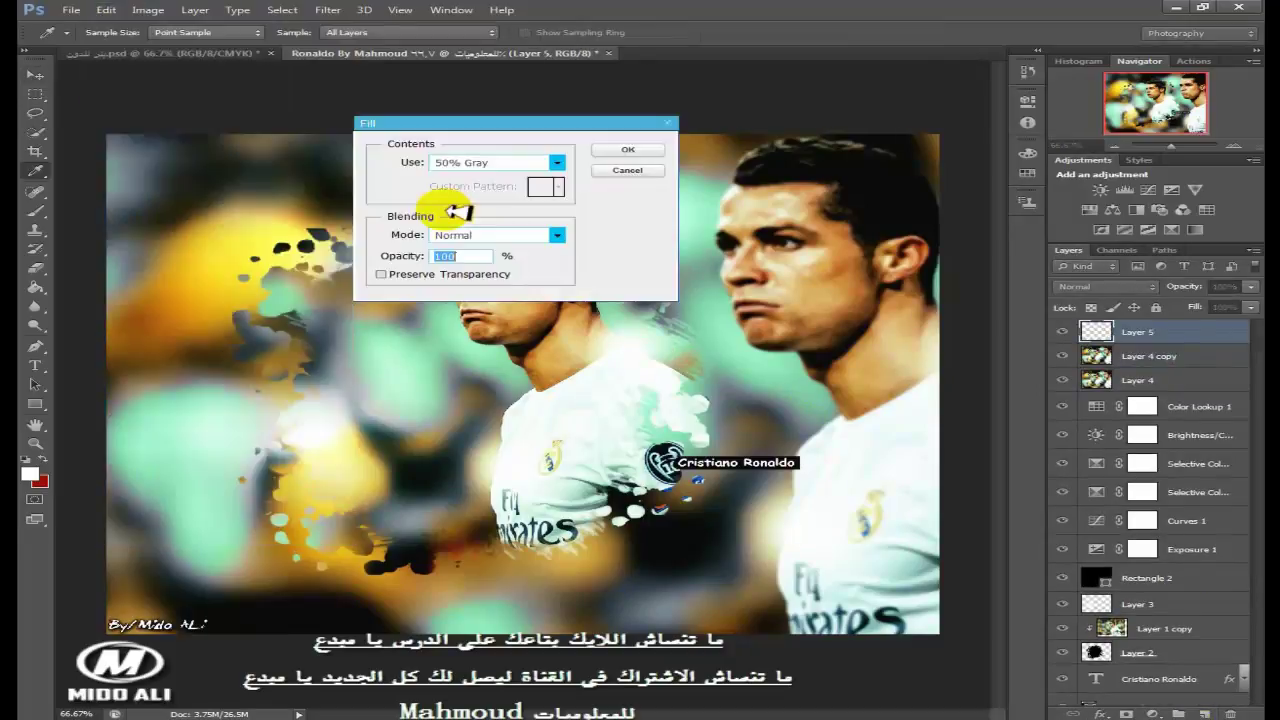
left_click(505, 162)
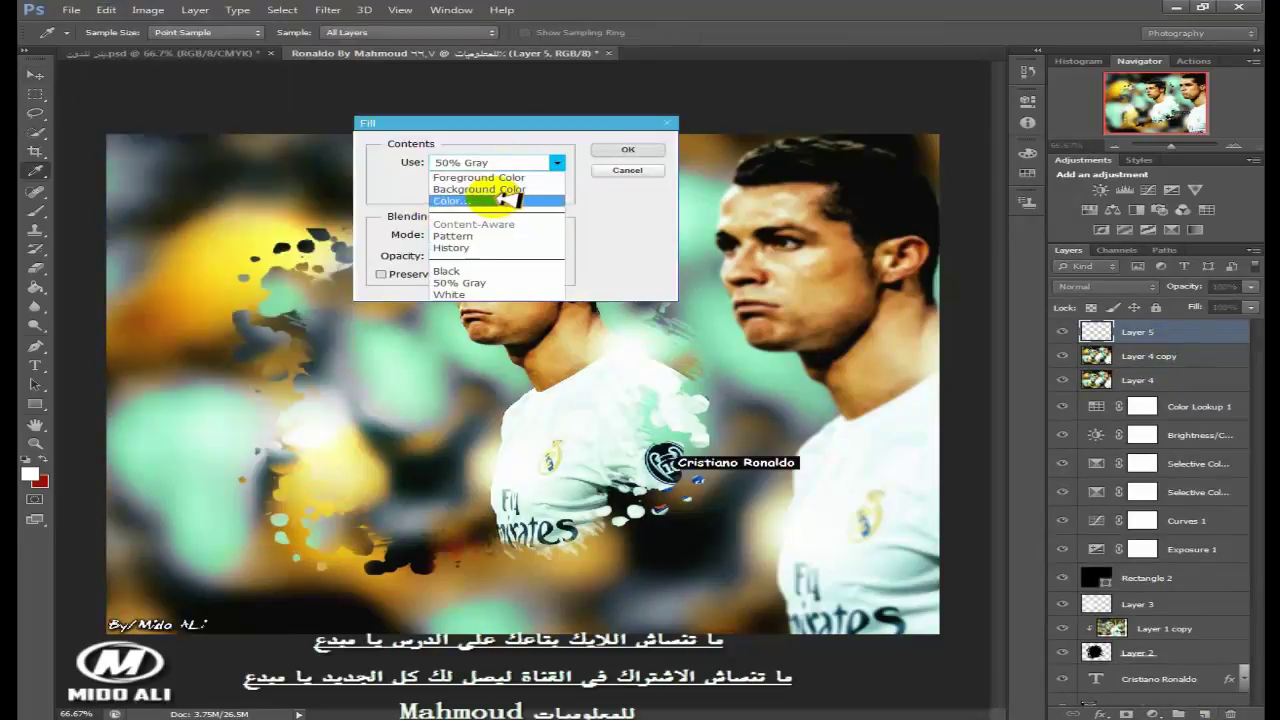
left_click(466, 283)
left_click(628, 150)
key("v")
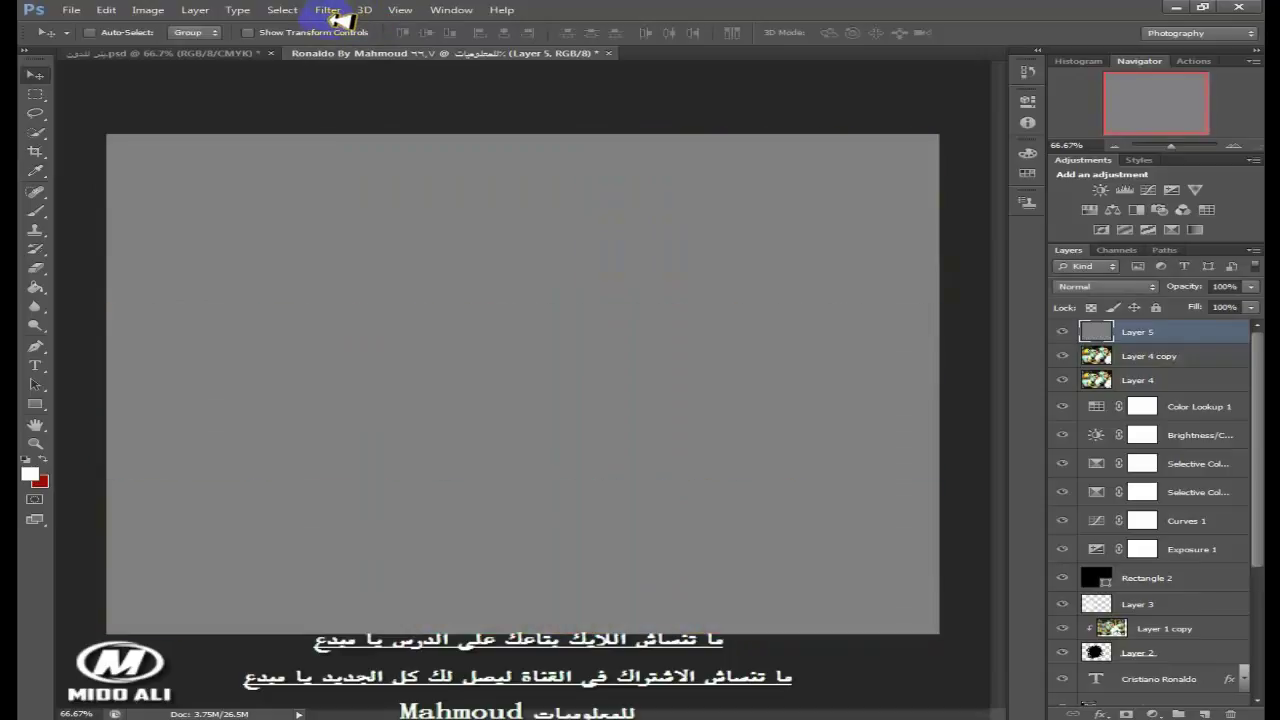
- Set the gray layer's blend mode to Overlay and apply a High Pass filter with a 3.5-pixel radius to it
left_click(1072, 286)
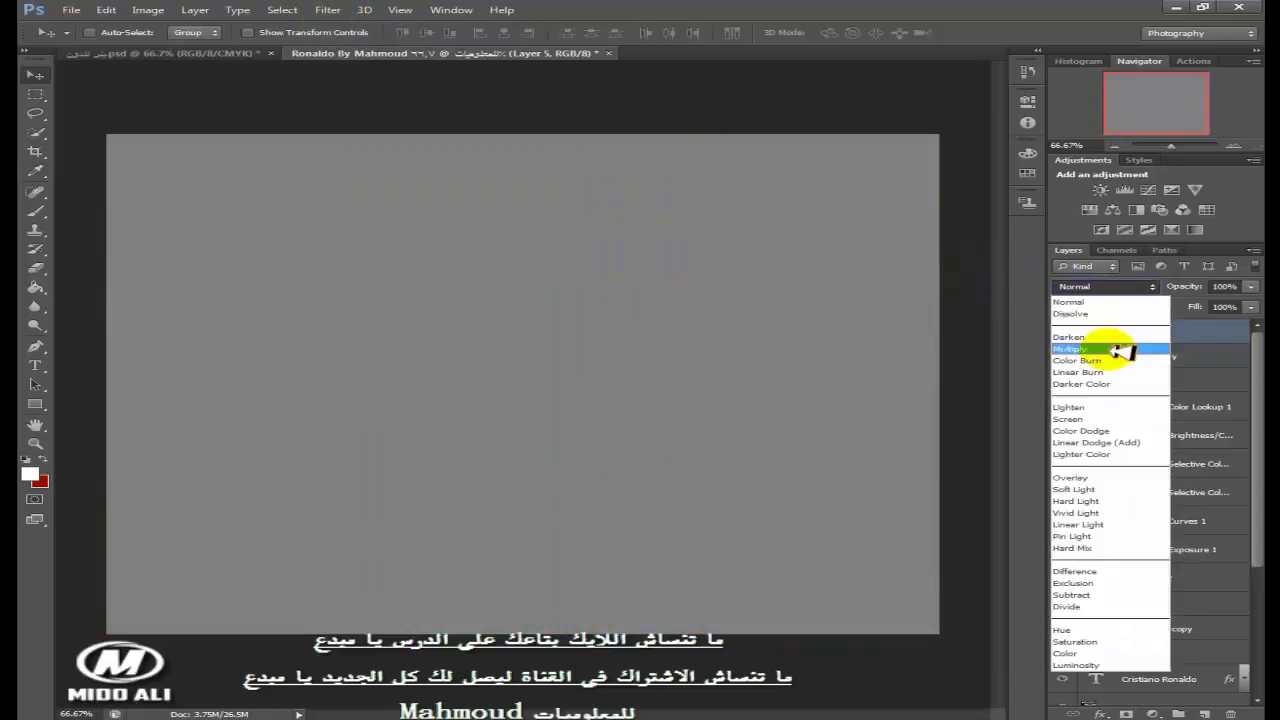
left_click(1105, 477)
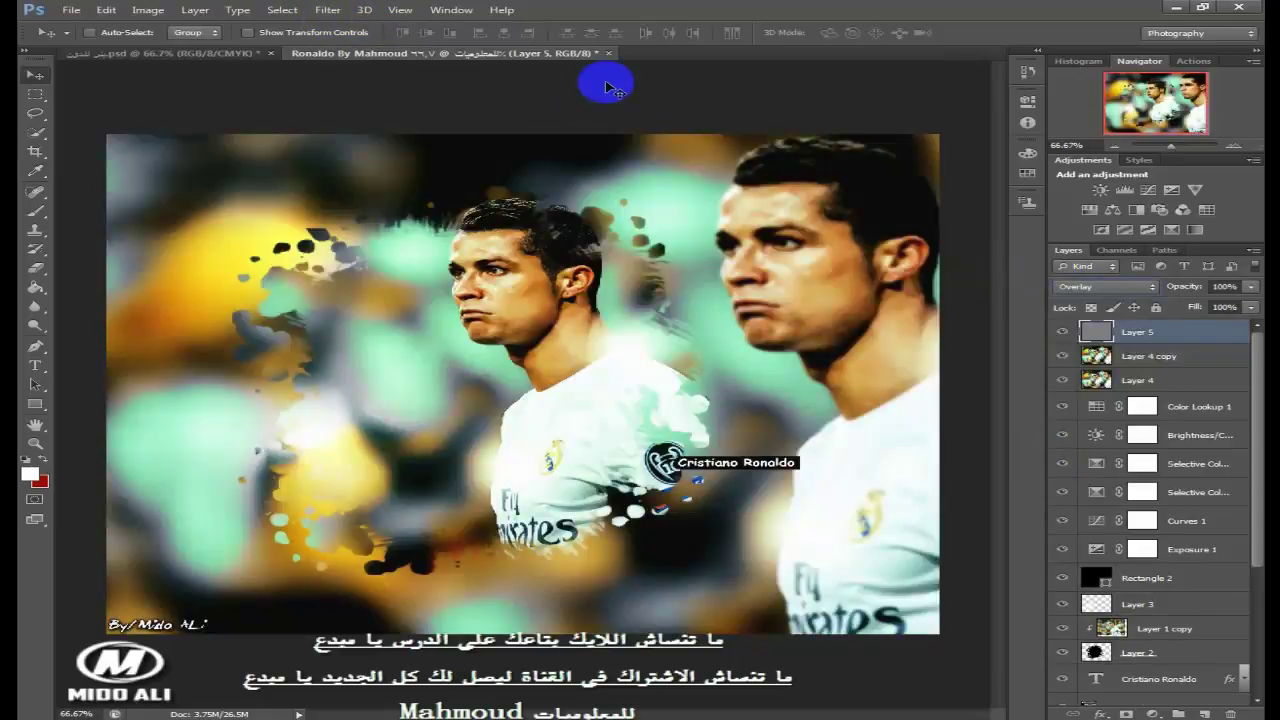
left_click(328, 10)
mouse_move(457, 253)
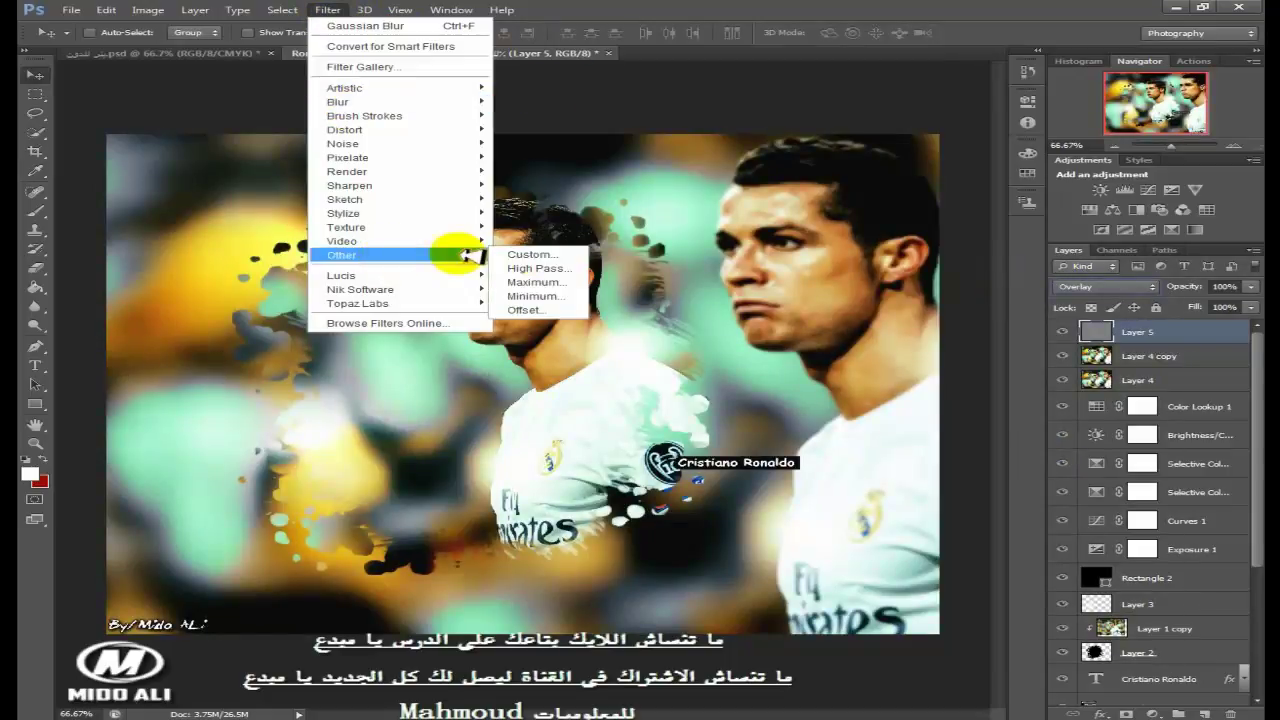
left_click(541, 266)
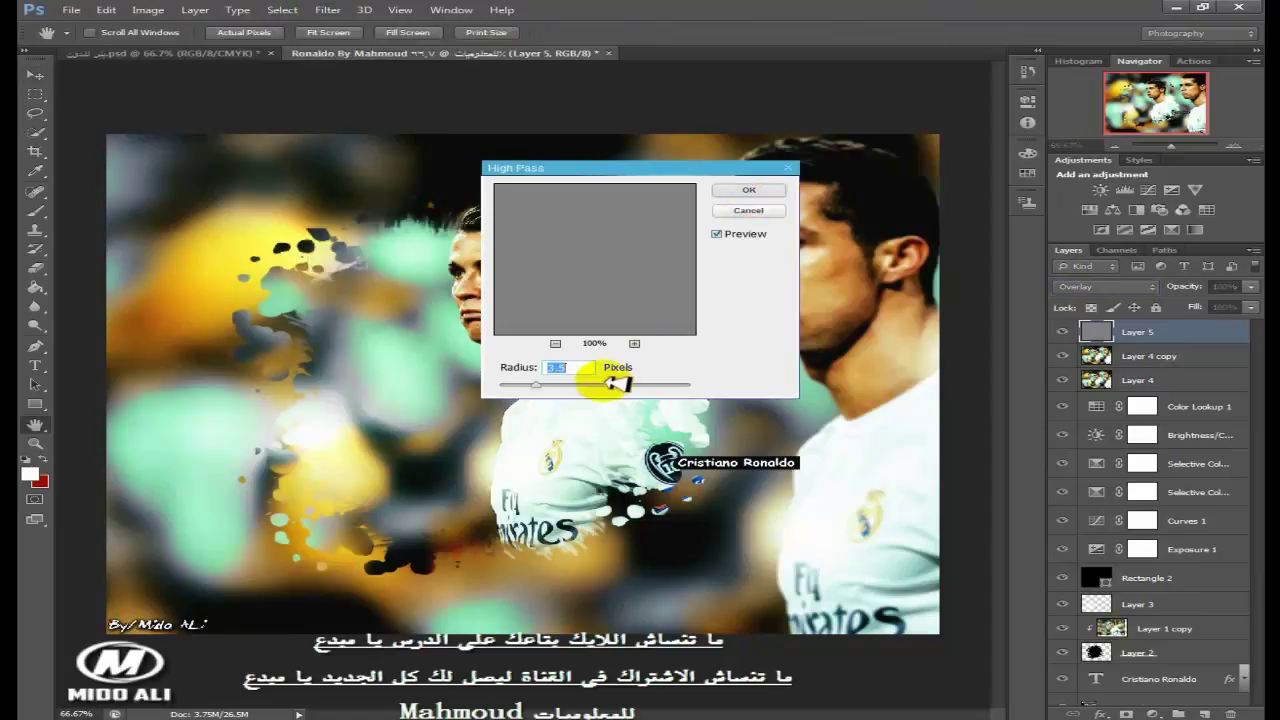
left_click(749, 190)
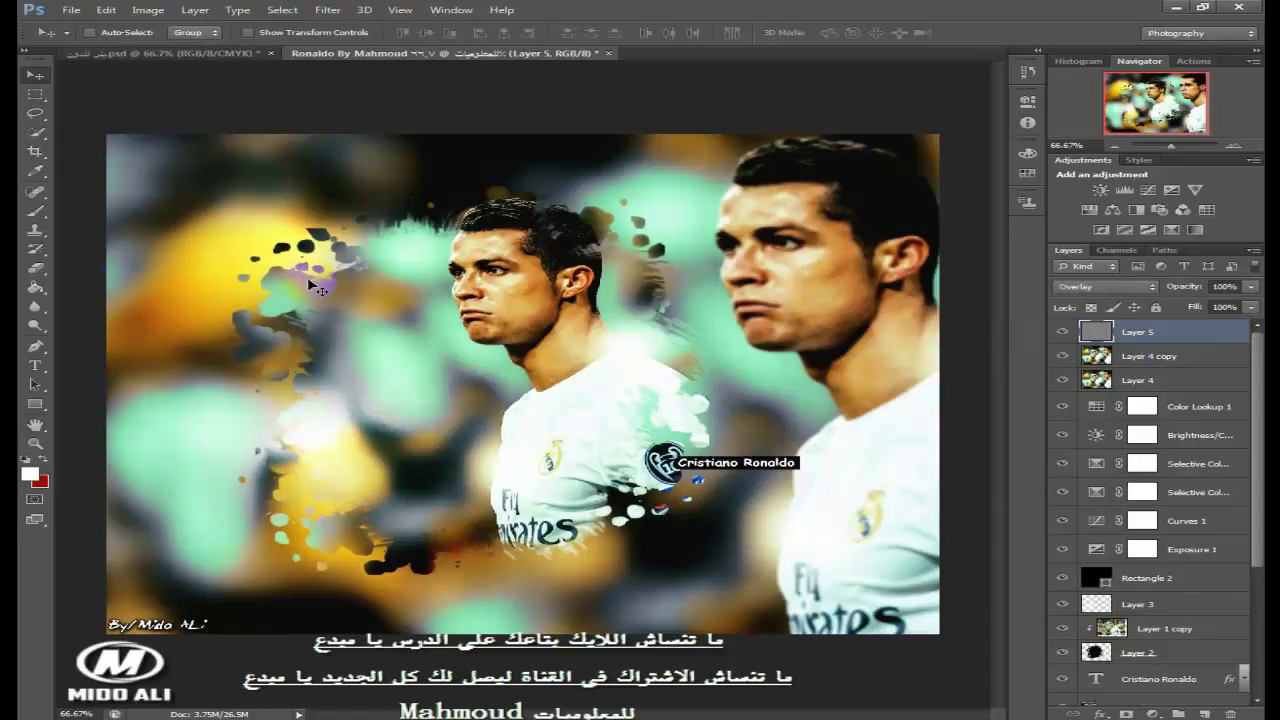
left_click(805, 548)
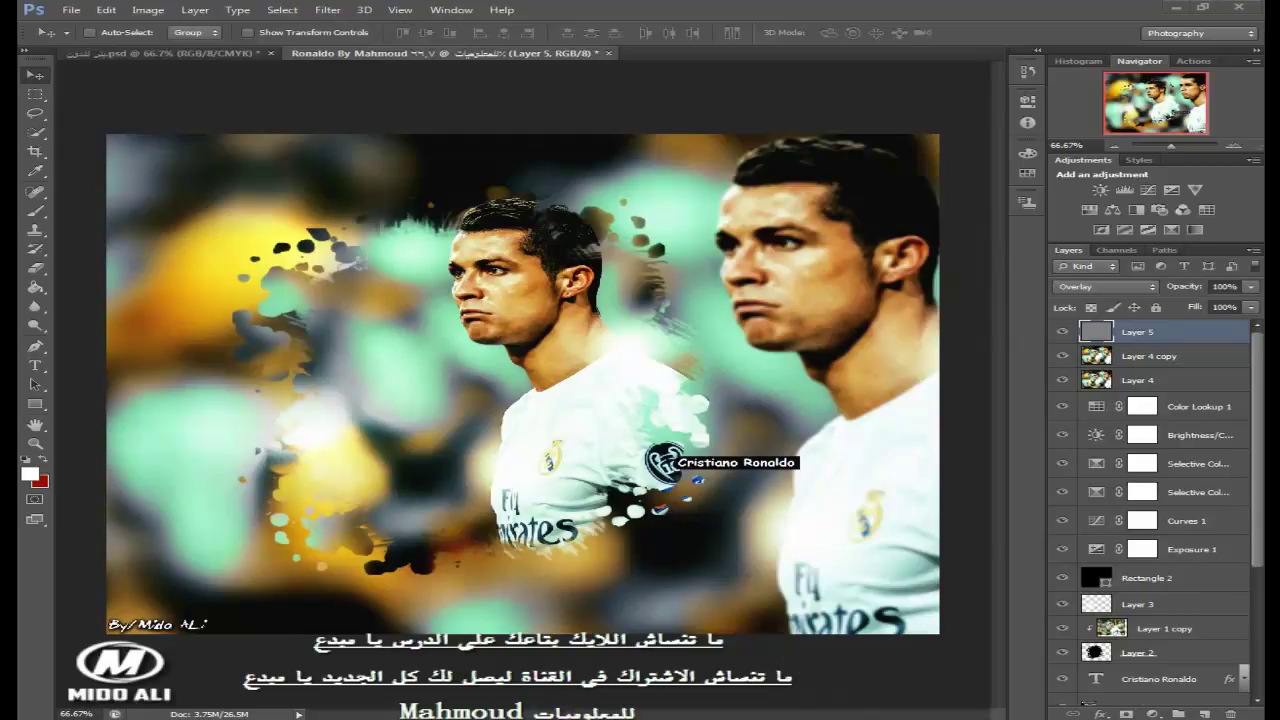
left_click(76, 12)
left_click(431, 188)
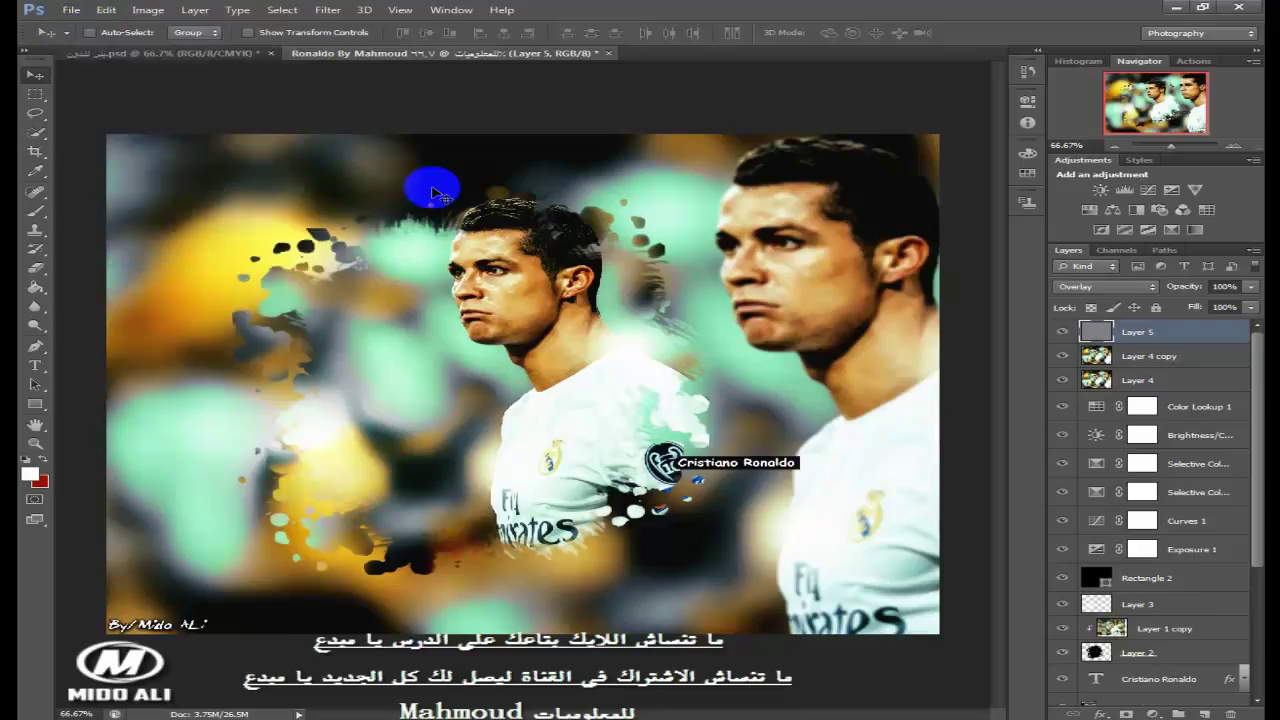
- Compare the current Ronaldo design with the earlier version in the other open document, ending on the current design
left_click(180, 52)
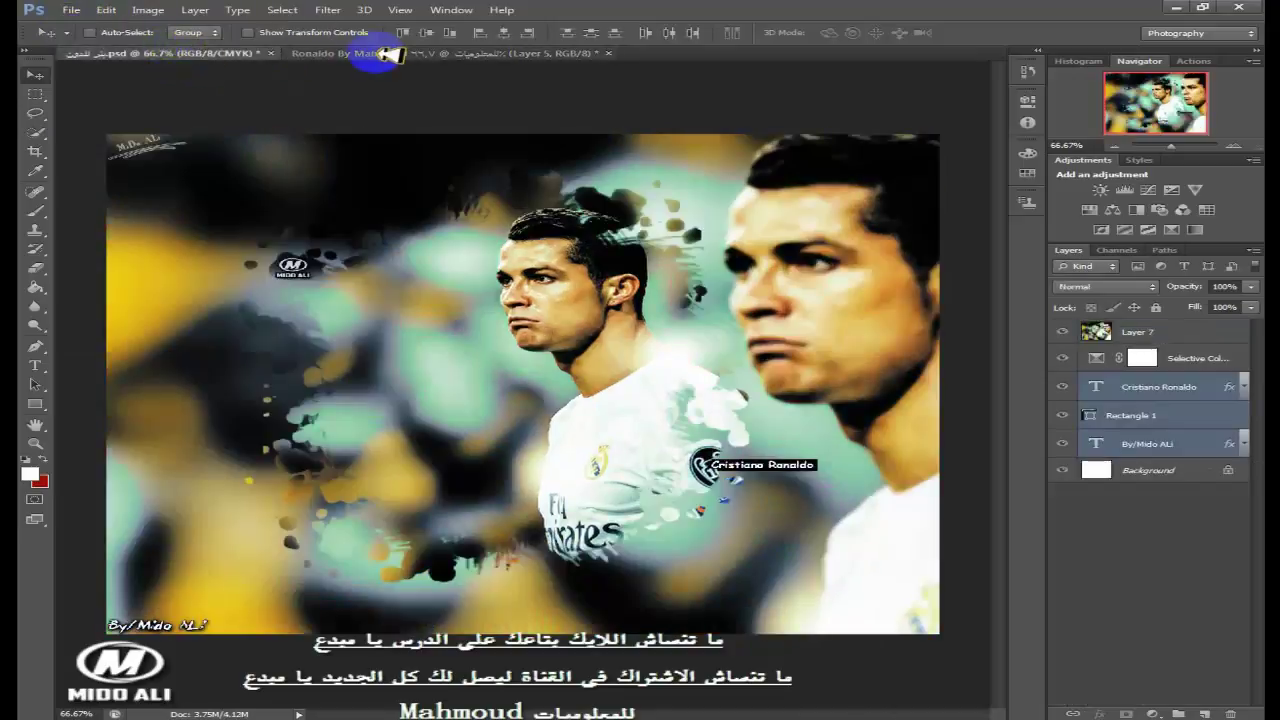
left_click(400, 54)
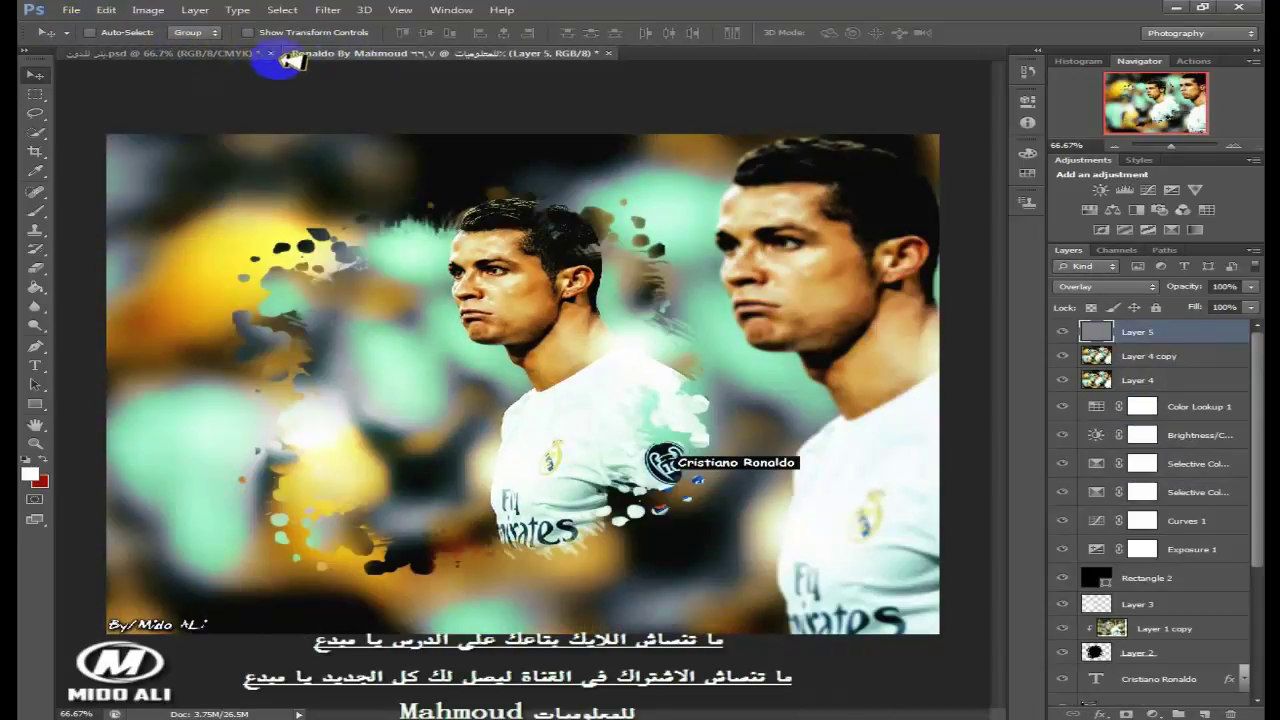
left_click(206, 52)
left_click(490, 55)
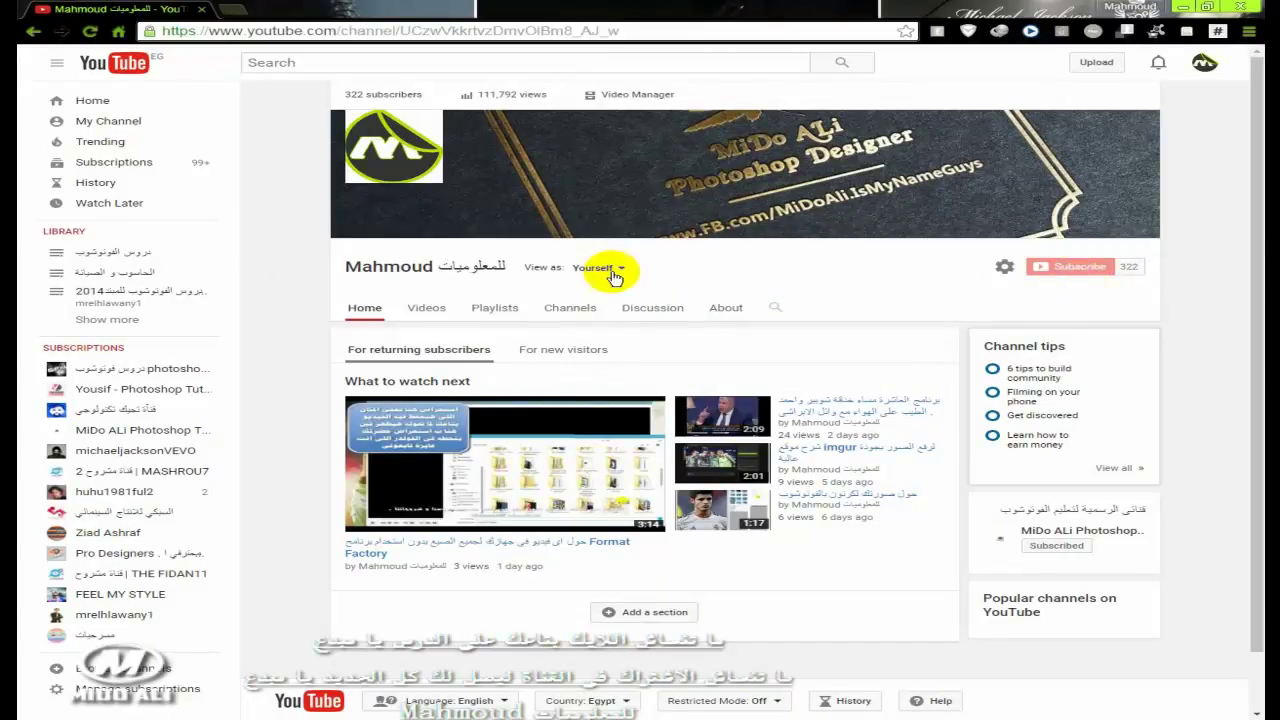
- On the YouTube channel page in the browser, view the channel name and open the featured Photoshop tutorial channel to examine its title and uploads
left_click_drag(520, 268, 352, 276)
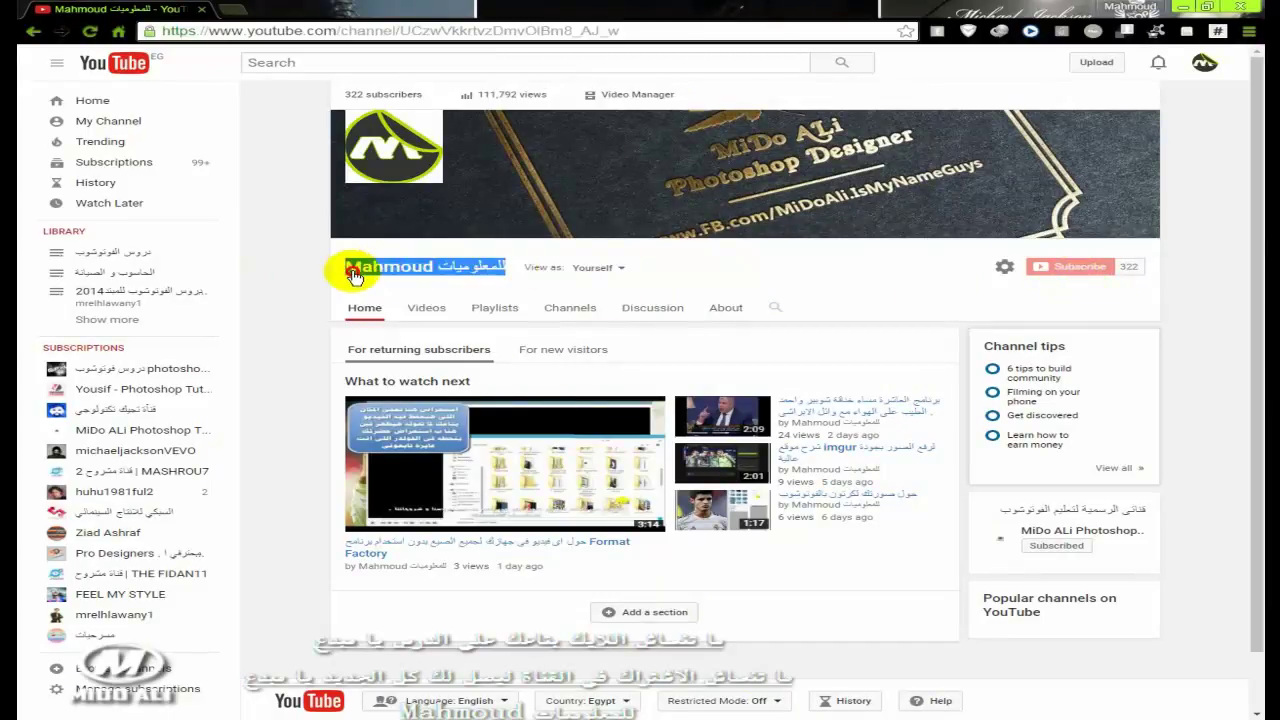
left_click(815, 287)
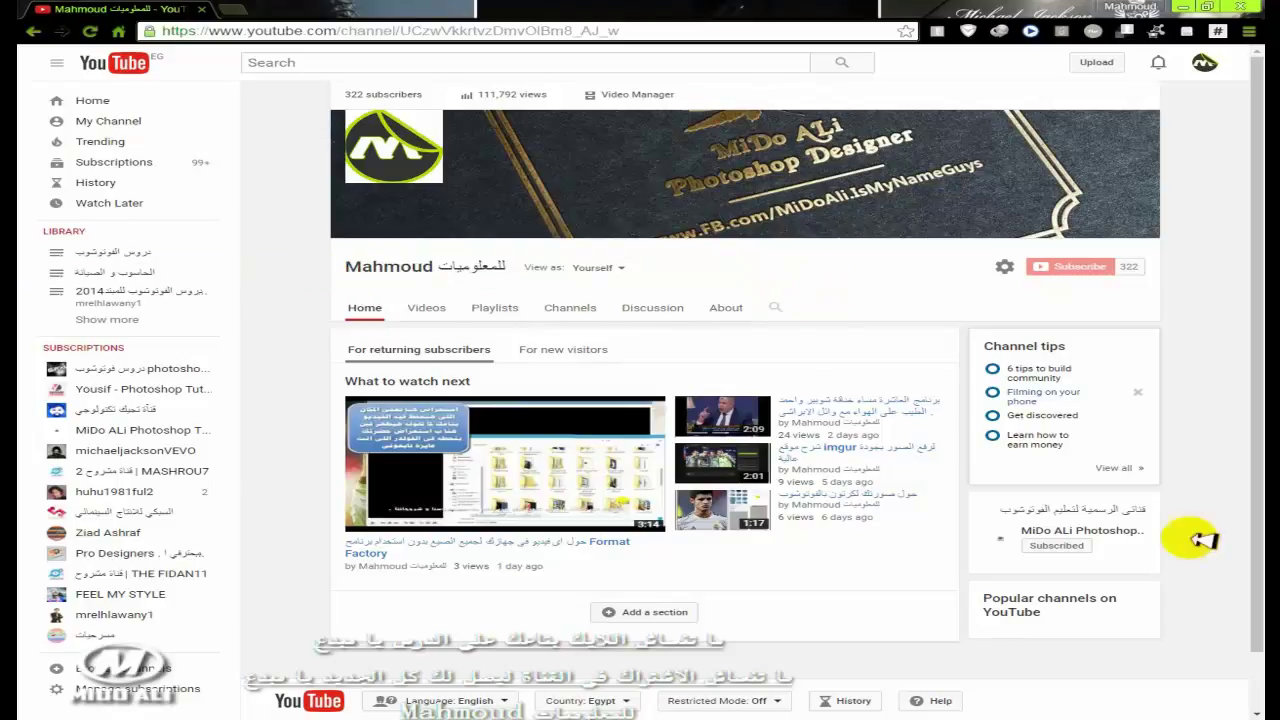
left_click(1100, 538)
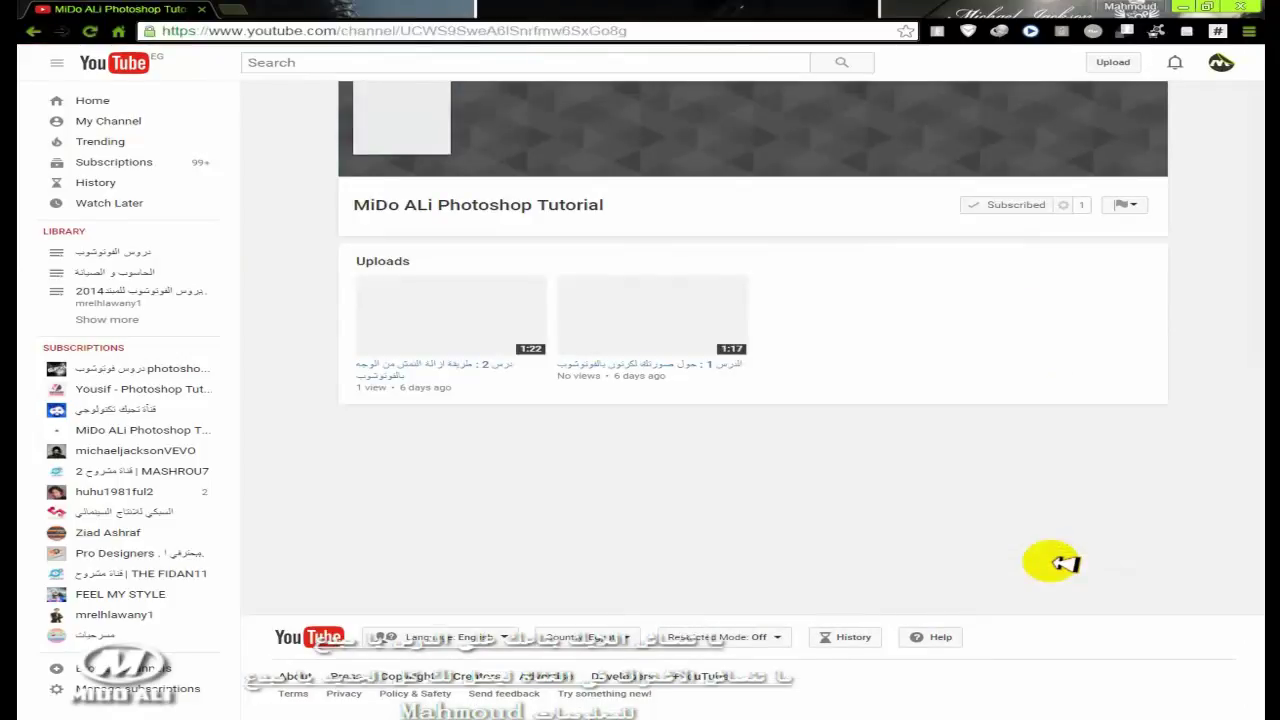
left_click_drag(640, 196, 612, 208)
left_click(436, 214)
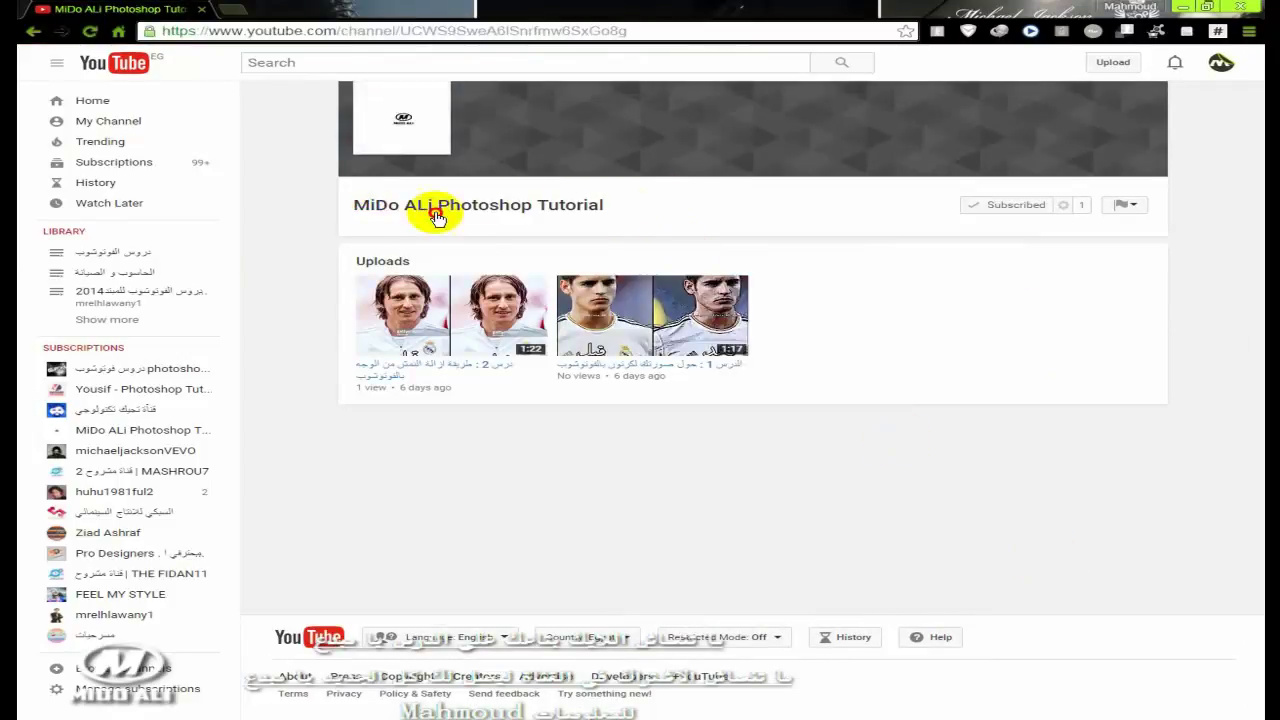
triple_click(610, 205)
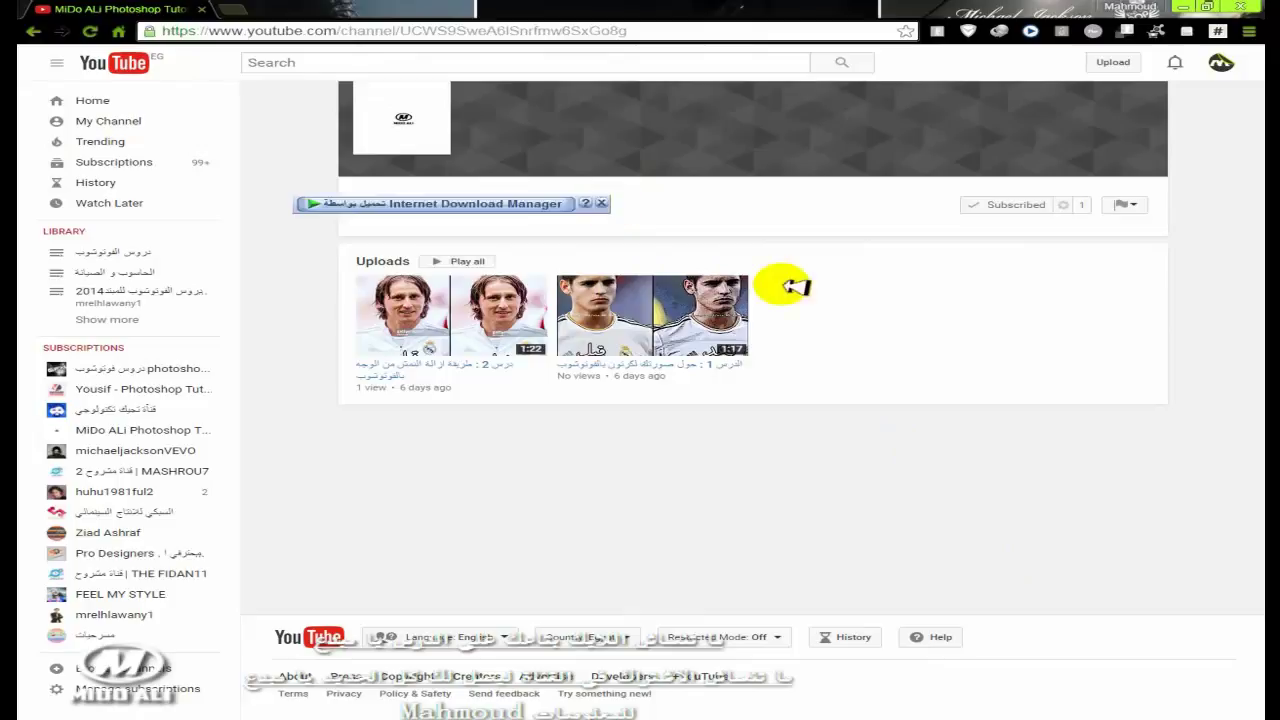
left_click(953, 442)
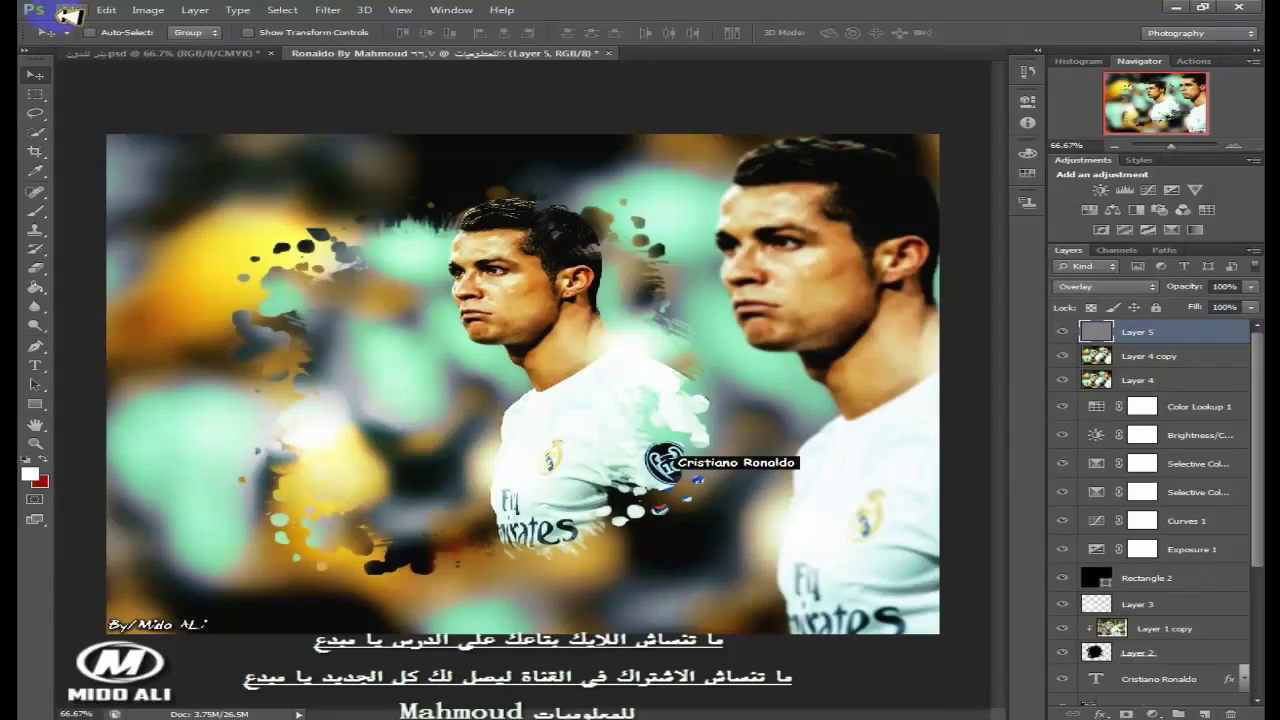
- Switch back to Photoshop and save a JPEG copy of the design to the Desktop under its existing file name
left_click(71, 9)
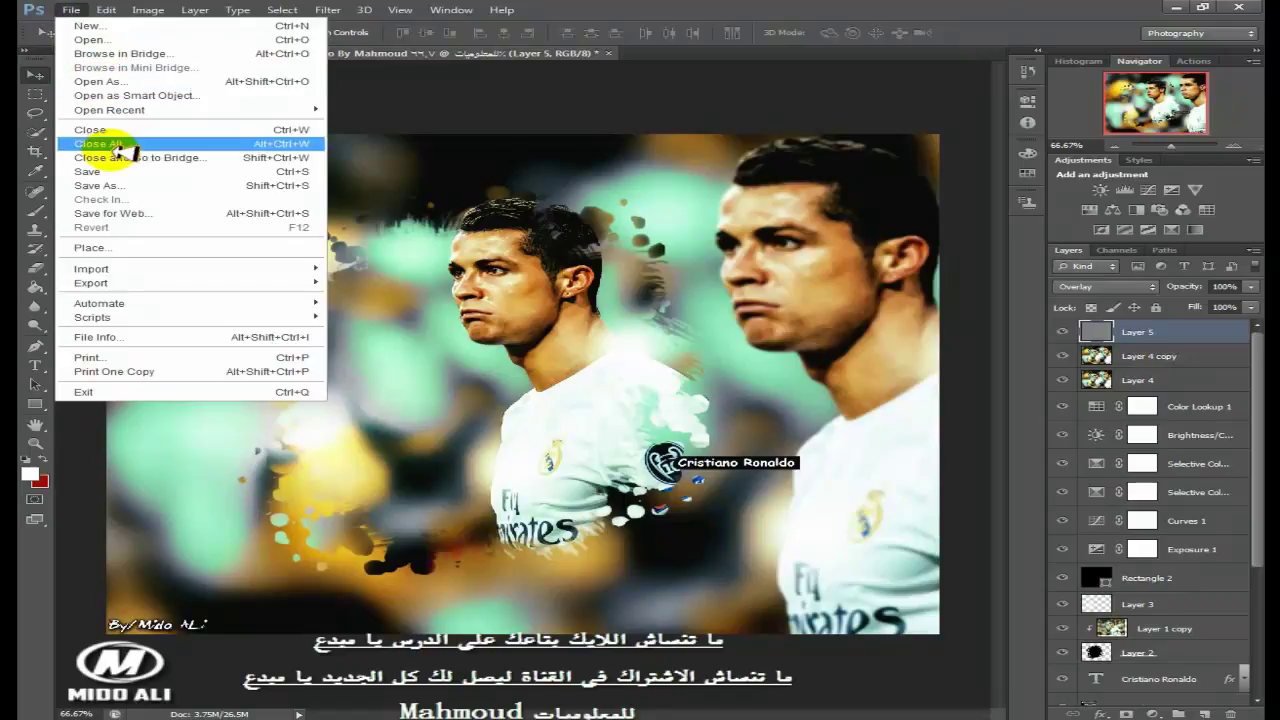
left_click(206, 186)
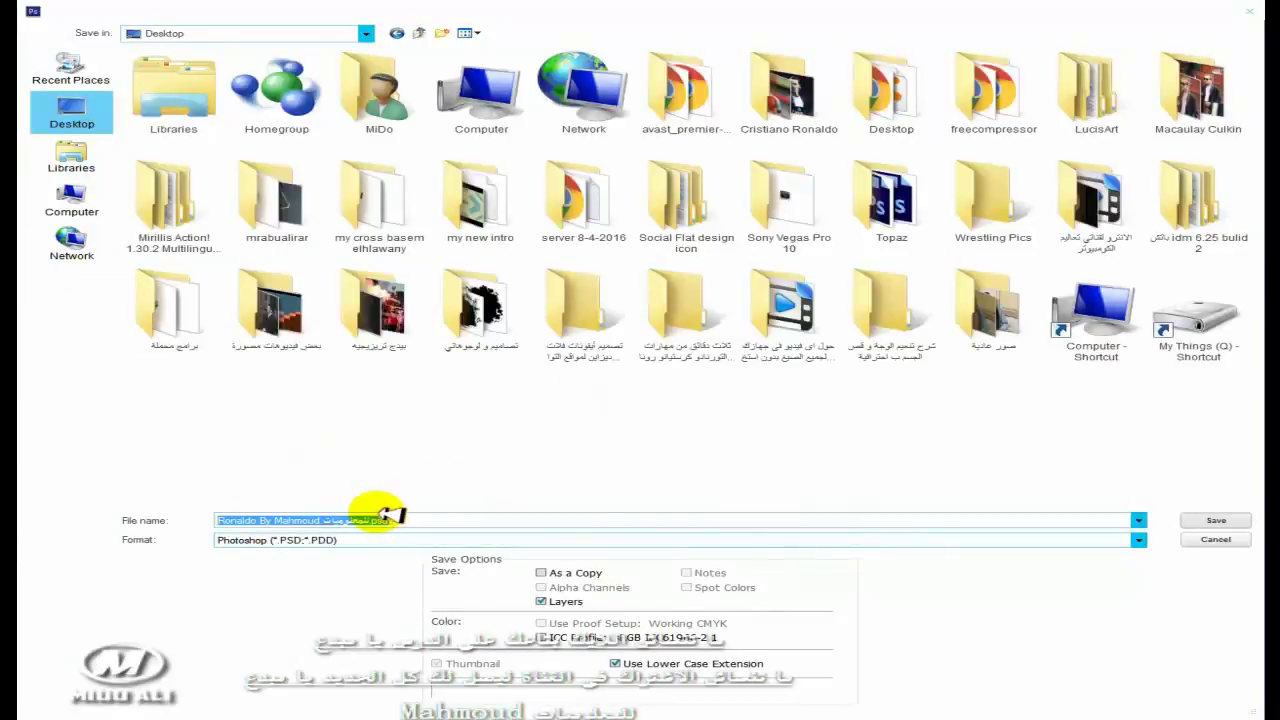
left_click(312, 539)
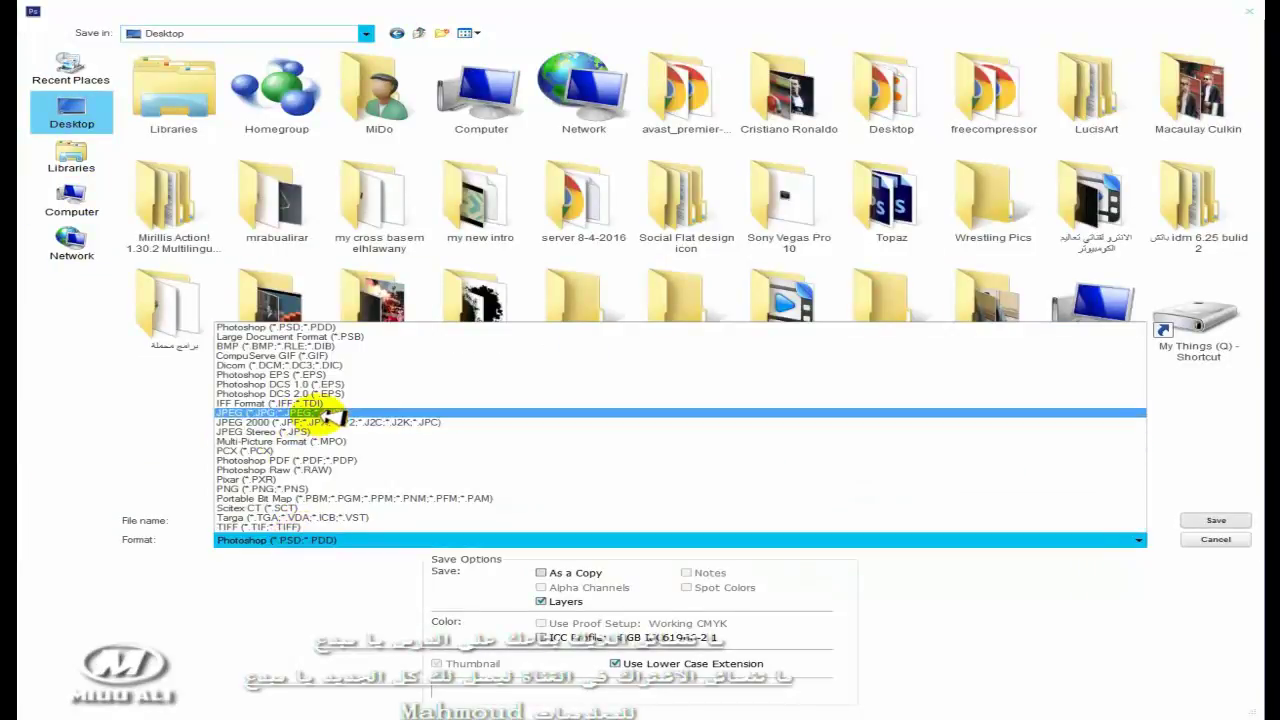
left_click(330, 413)
left_click(1200, 520)
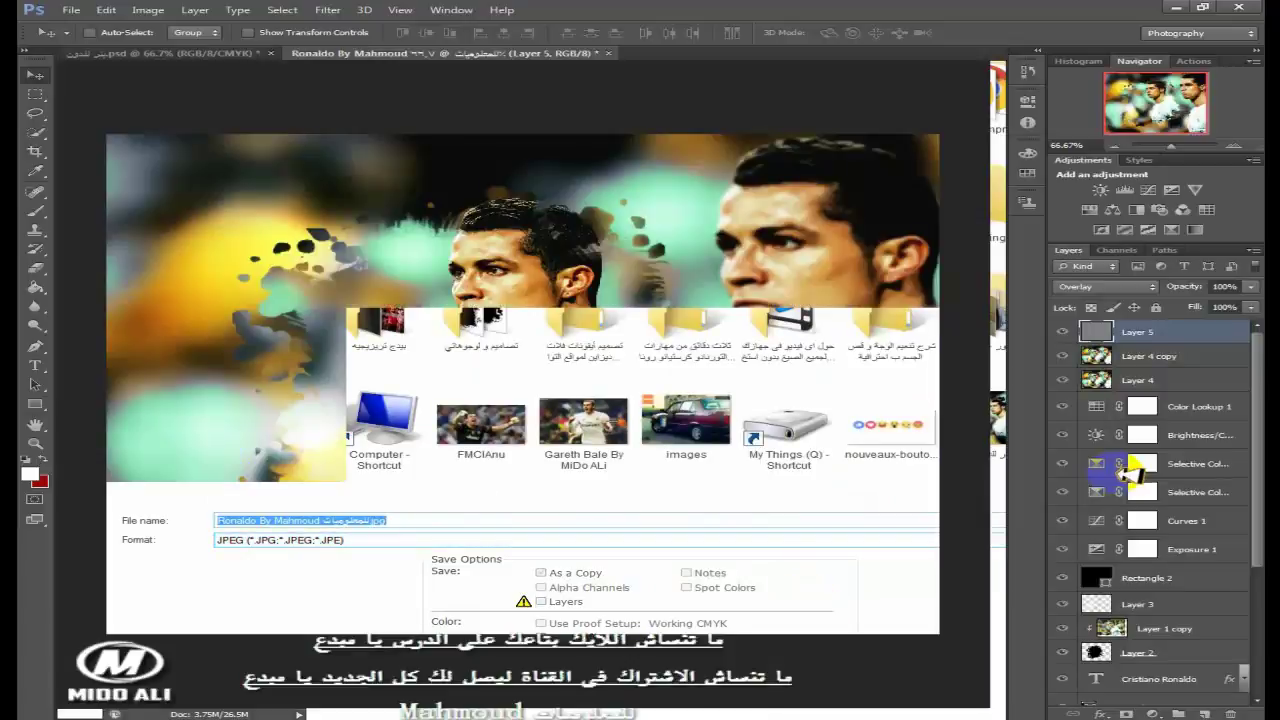
left_click(609, 127)
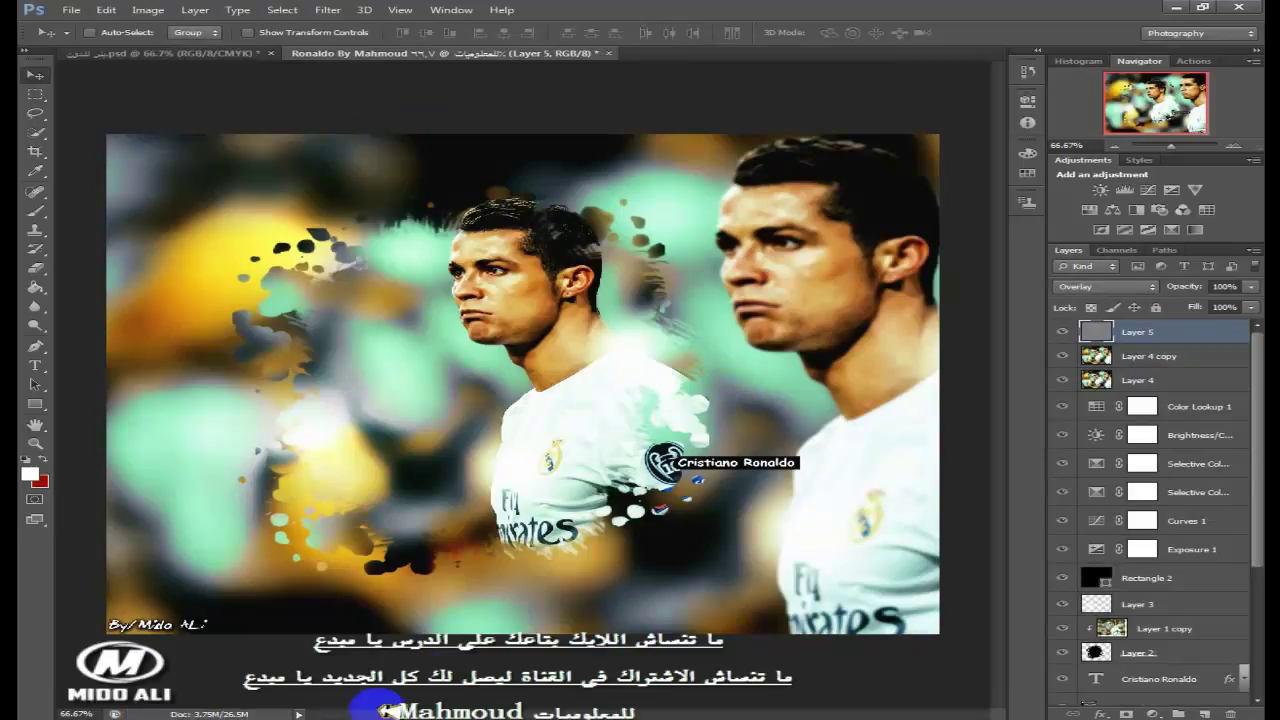
- Find the exported Ronaldo JPEG on the Desktop, preview it in the image viewer, and close the viewer and the file browser
key("ctrl+o")
scroll(700, 580, "down", 4)
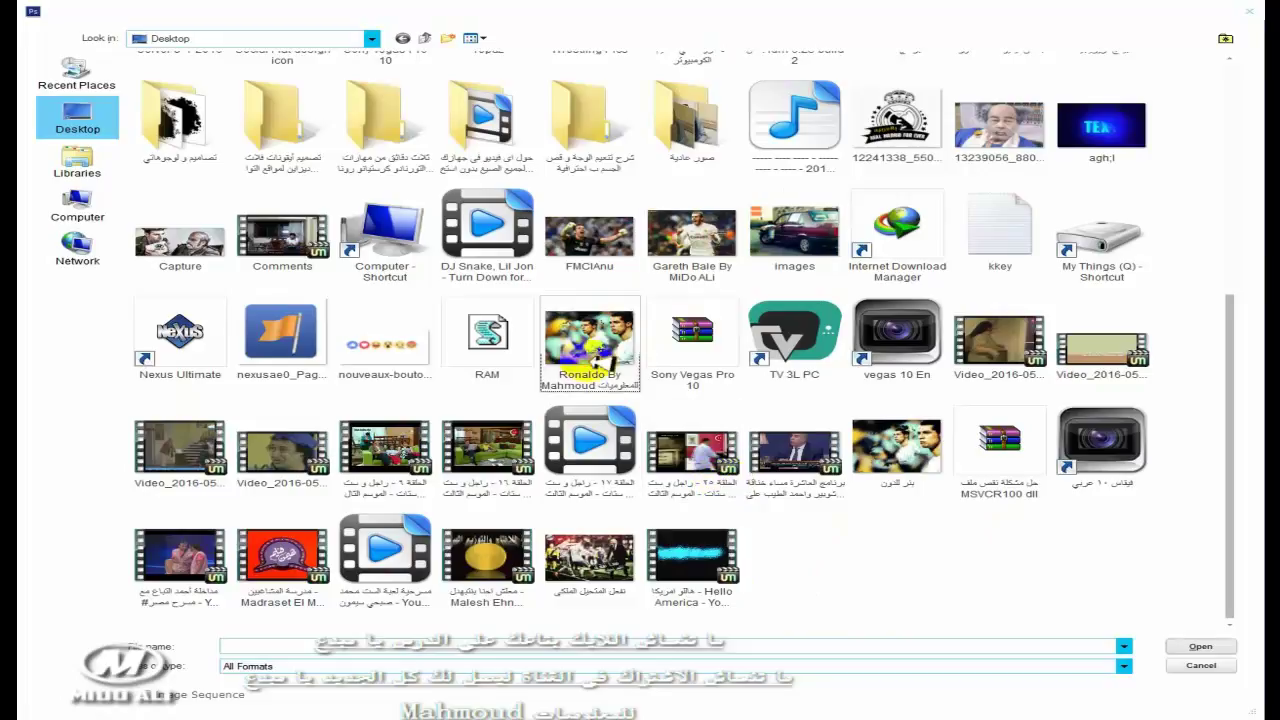
left_click(597, 362)
right_click(592, 298)
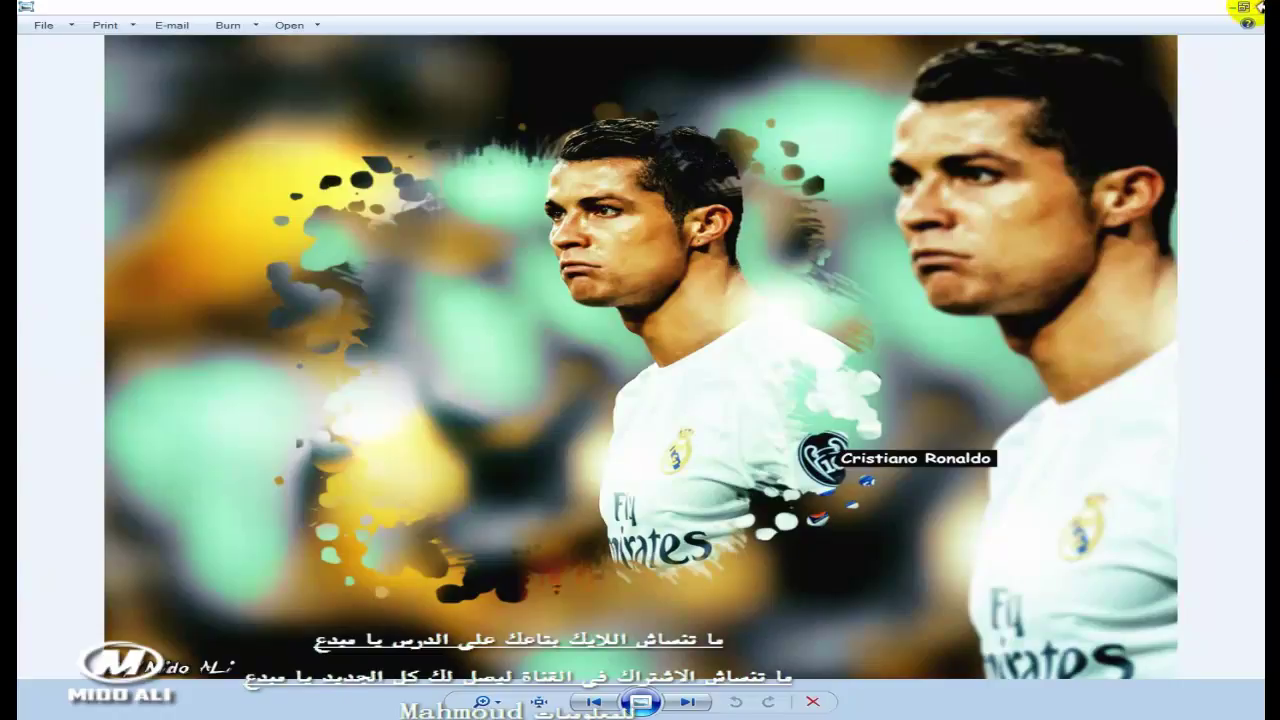
left_click(1245, 7)
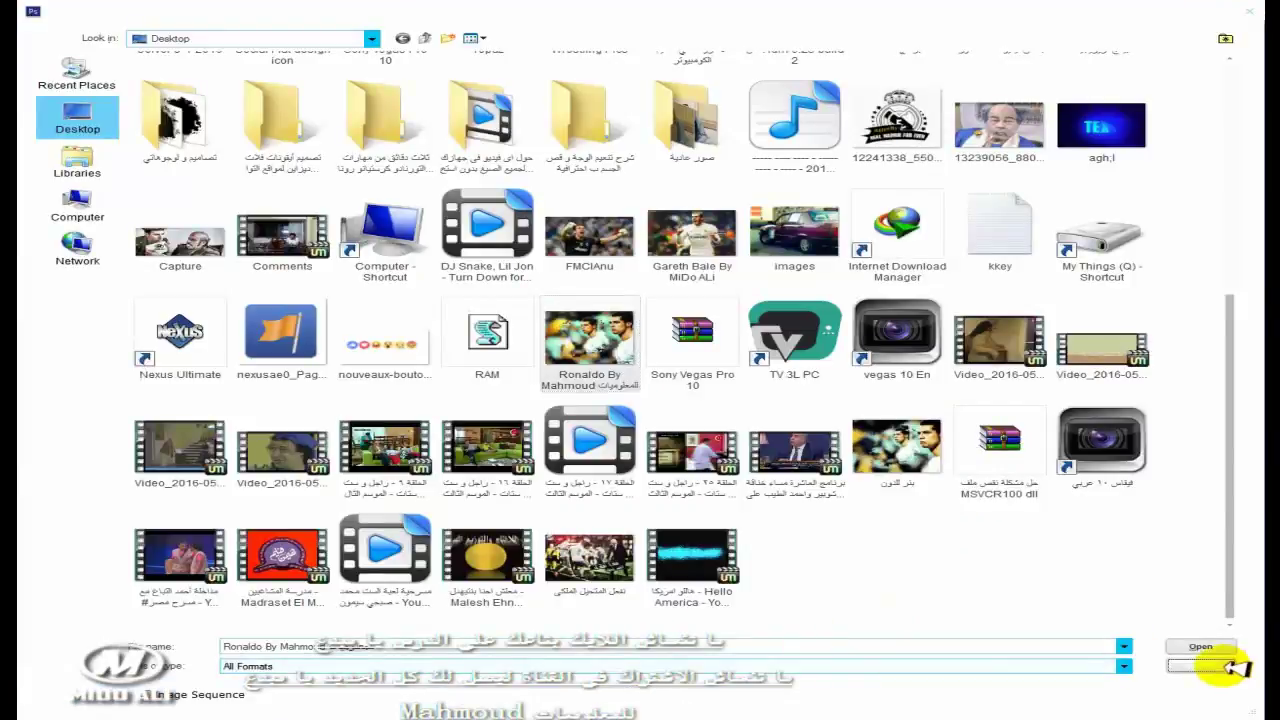
left_click(1203, 647)
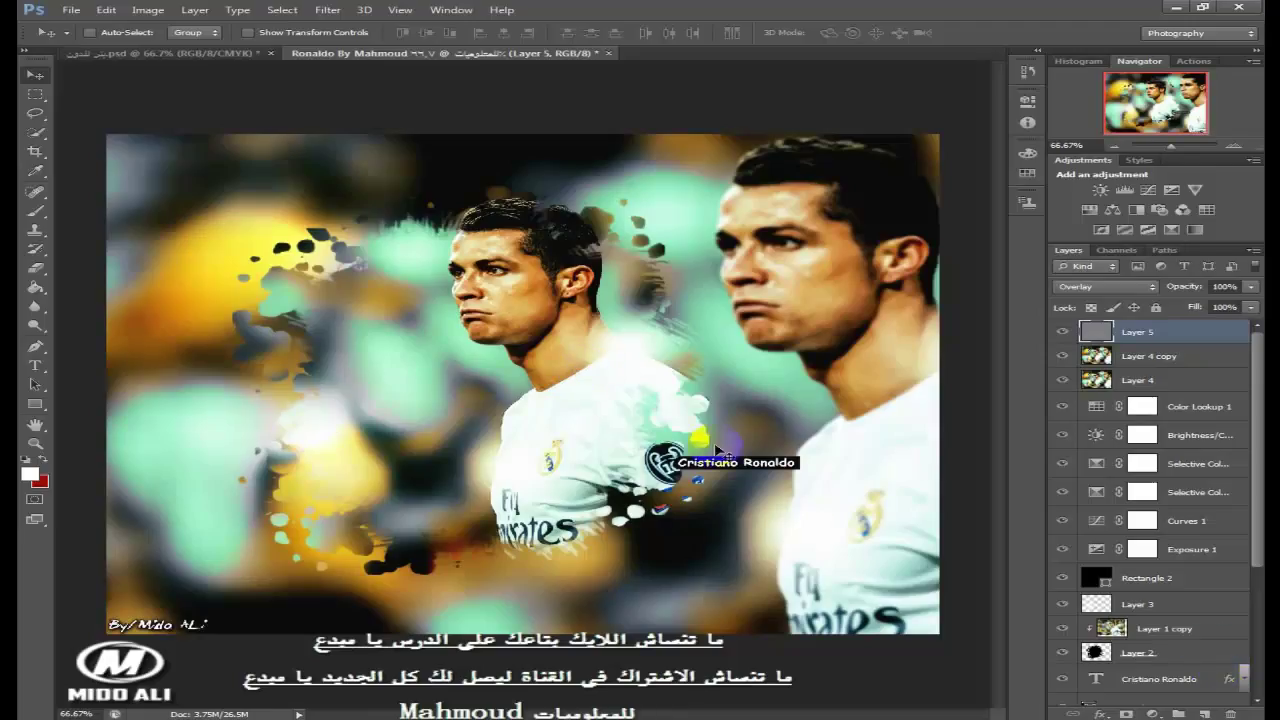